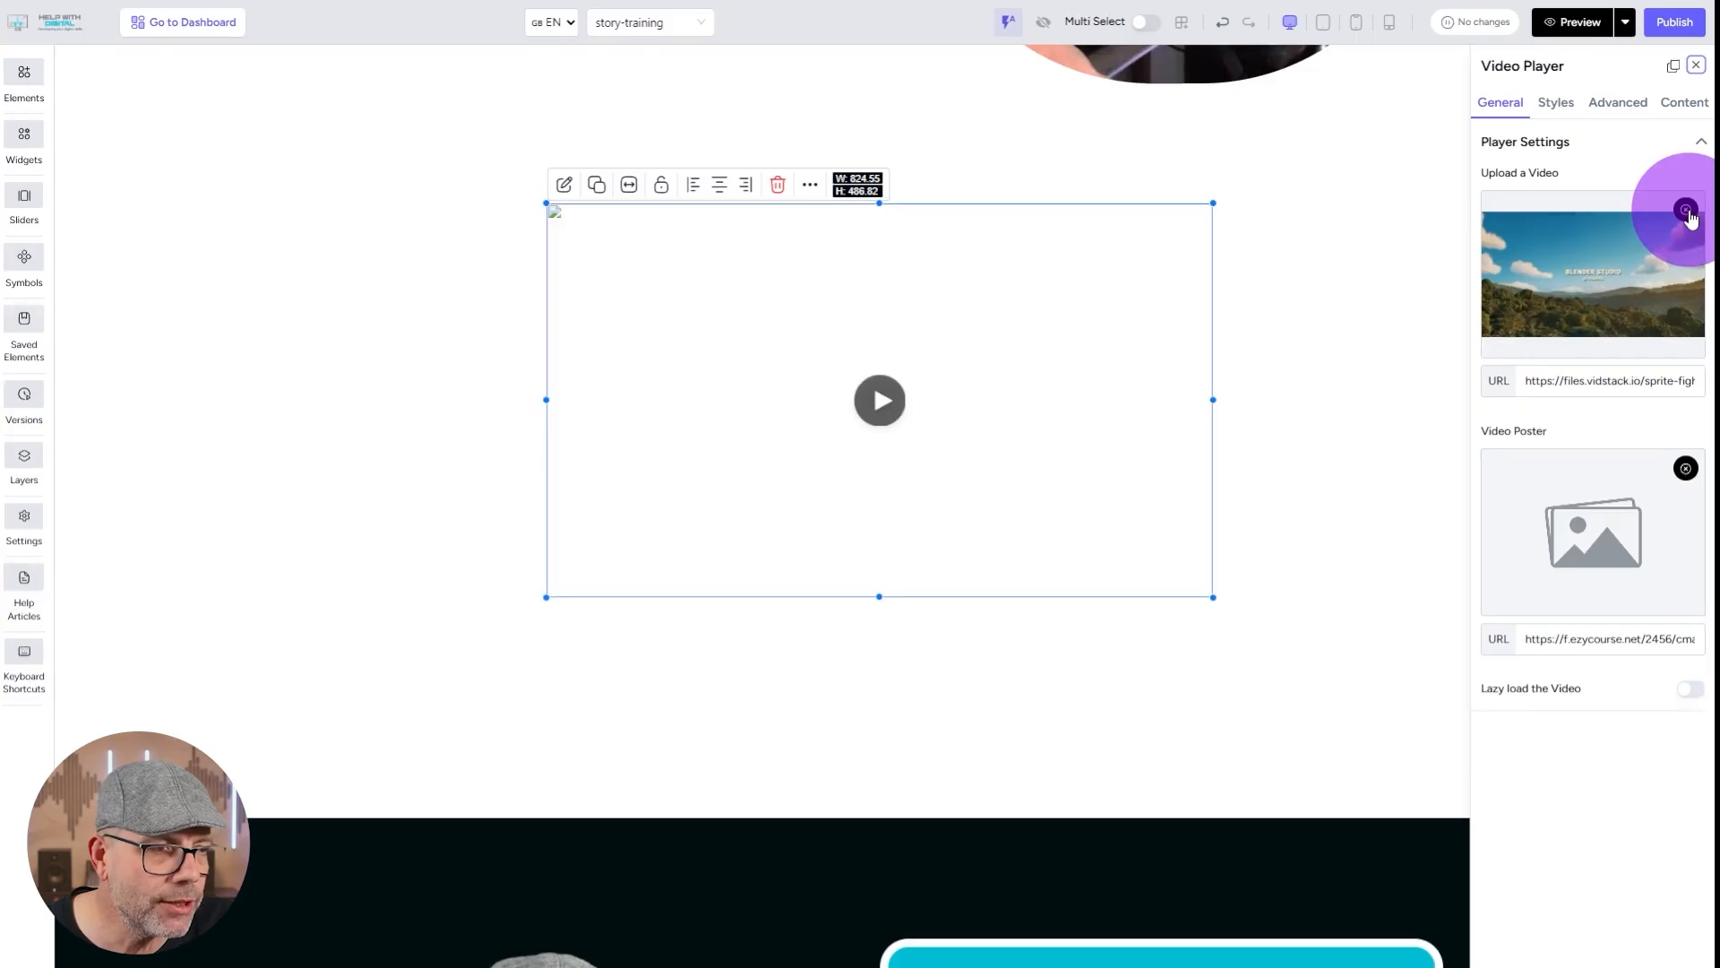
# Load the gallery video with the castle background into the video player.
pyautogui.click(1612, 276)
pyautogui.click(1510, 548)
pyautogui.scroll(-3, 1536, 637)
pyautogui.click(1536, 637)
pyautogui.scroll(-10, 1536, 637)
pyautogui.click(1512, 712)
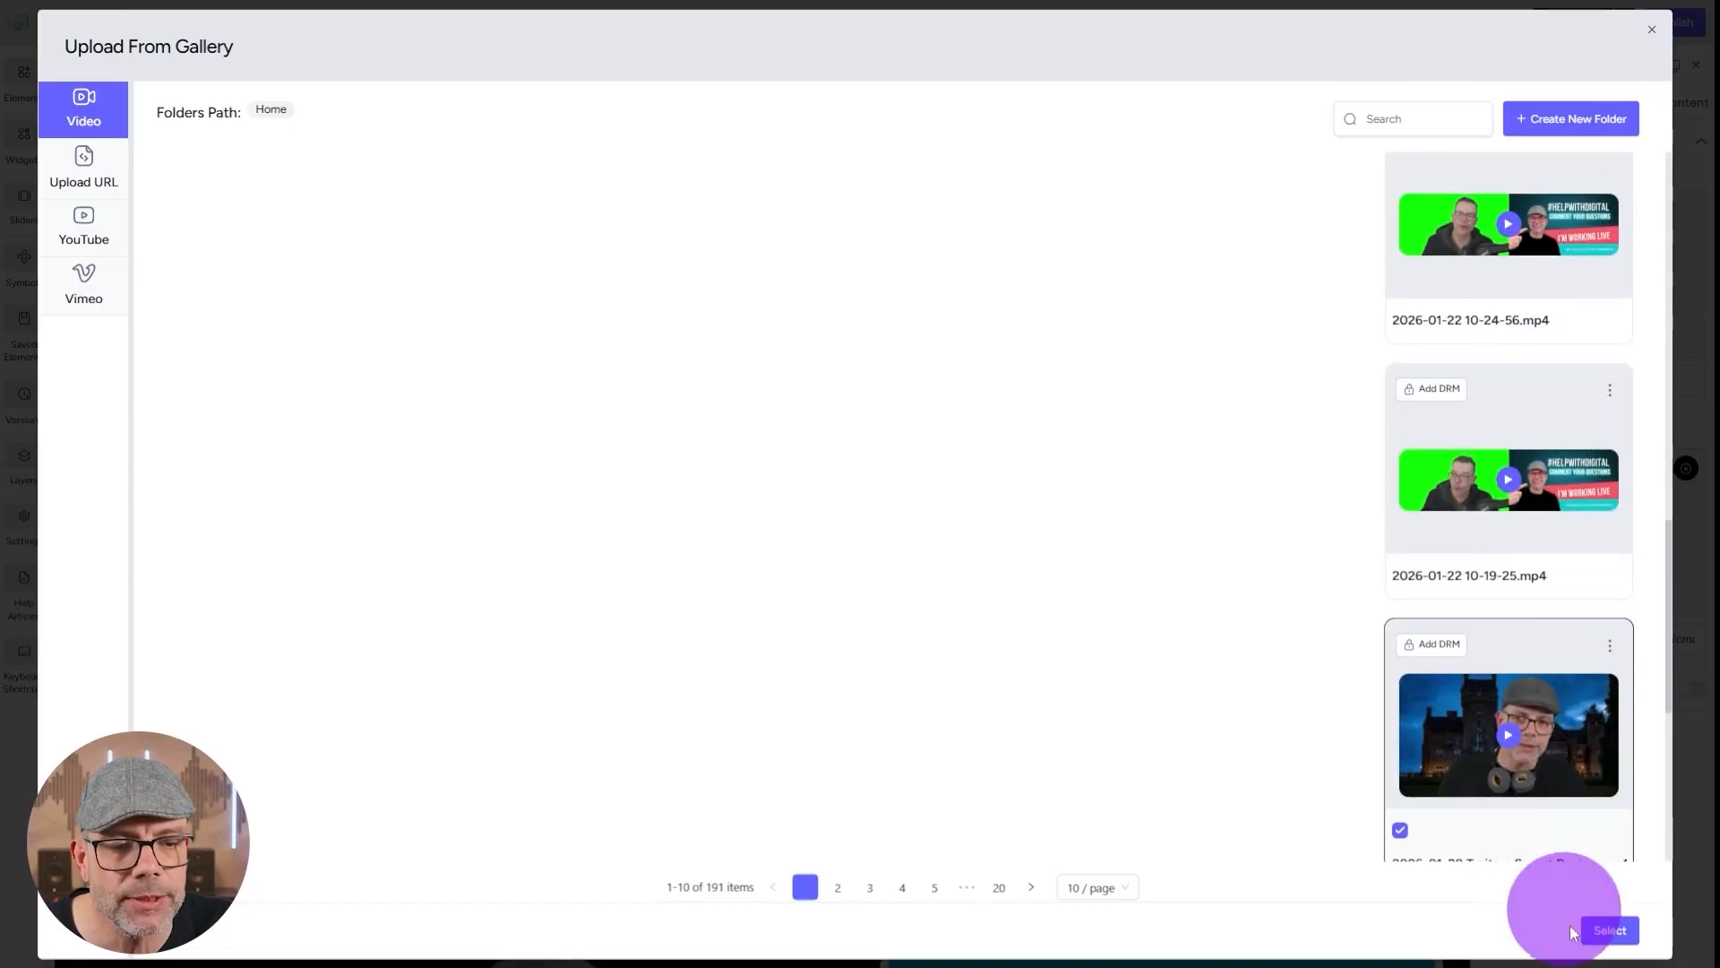
pyautogui.click(1600, 930)
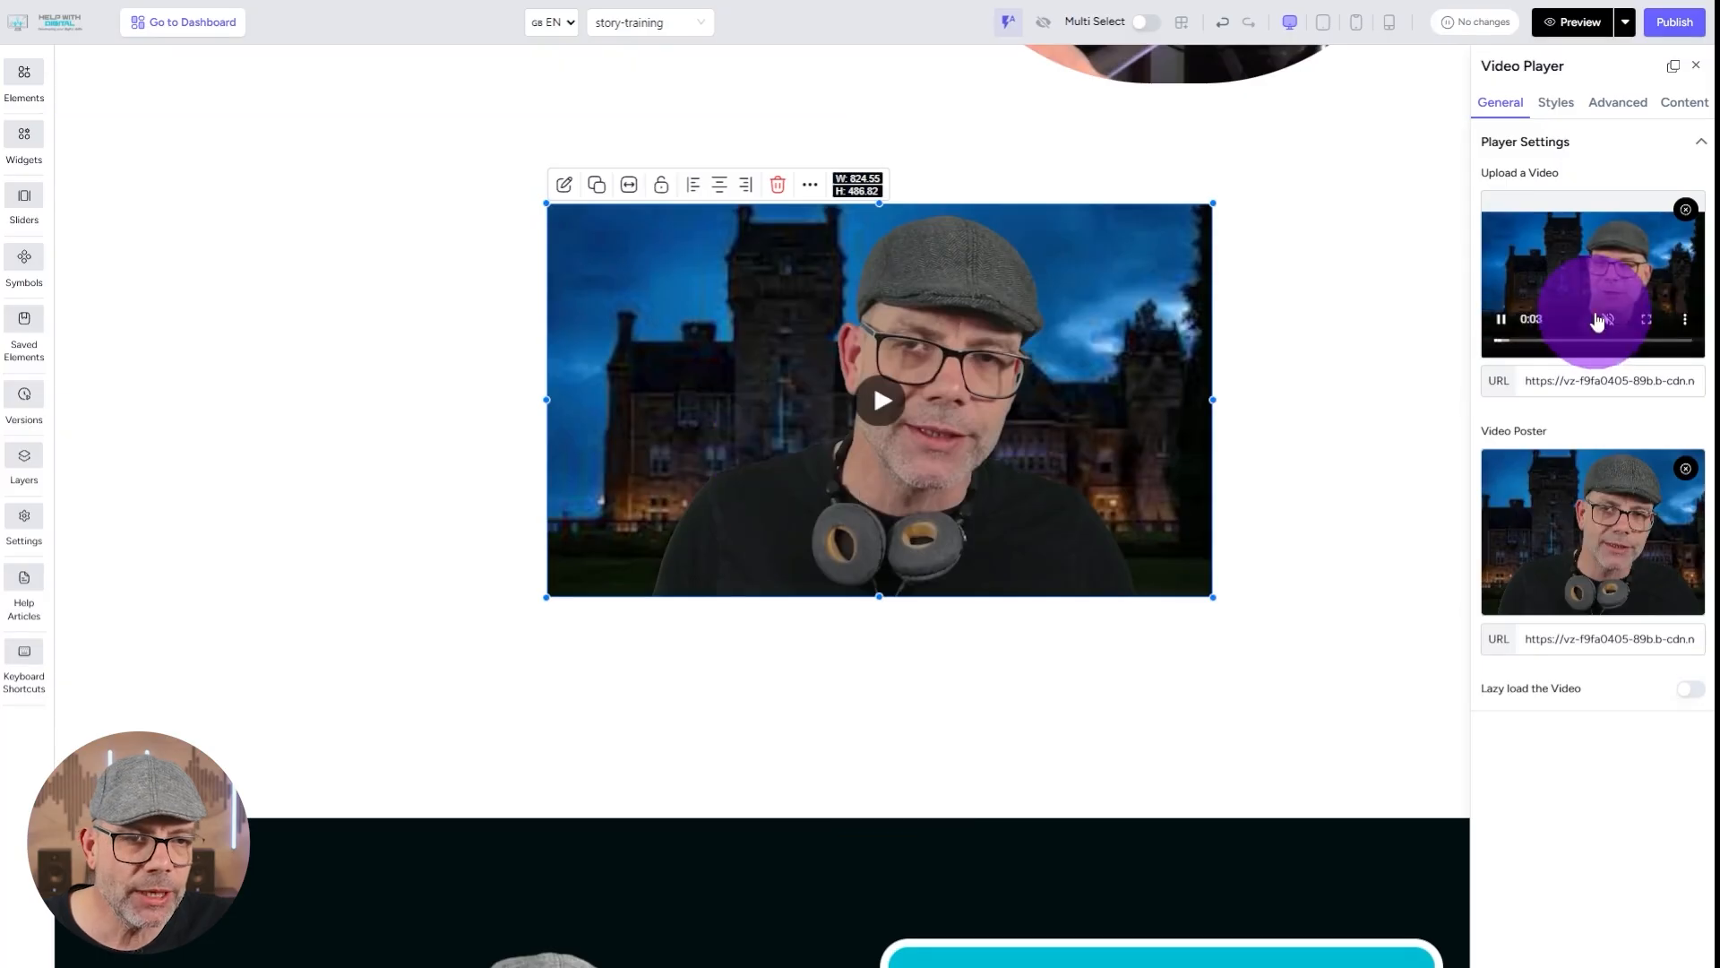
# Replace the video poster with the gallery image 11.png.
pyautogui.click(1557, 532)
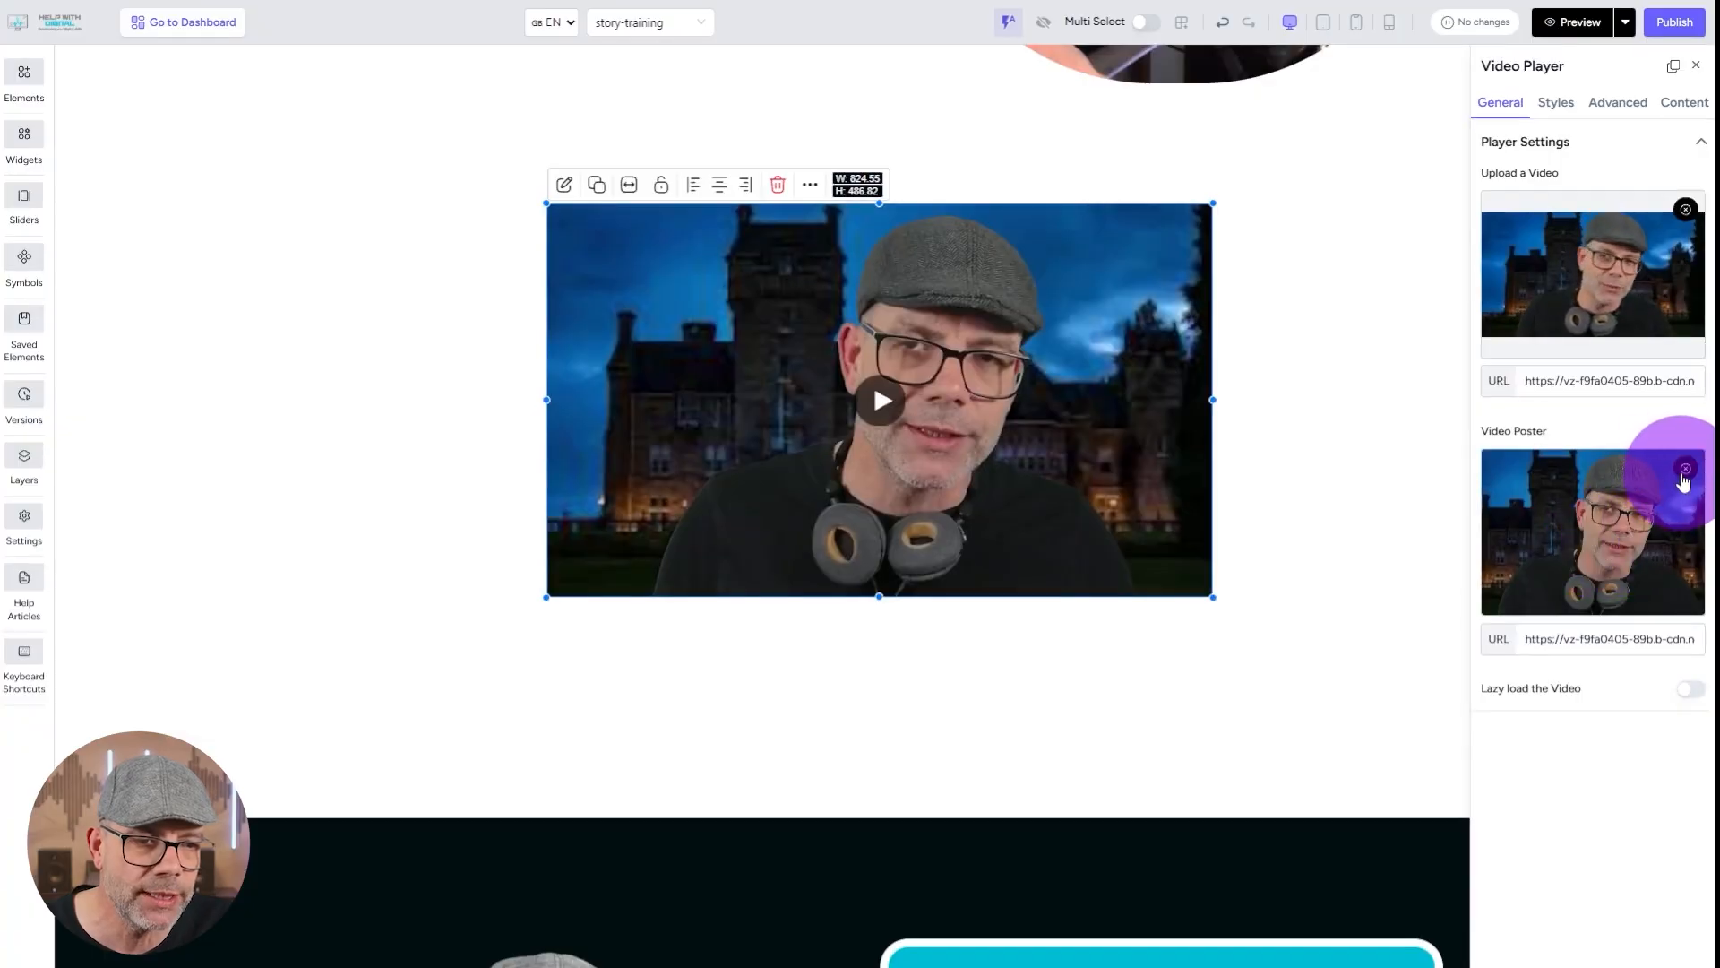
pyautogui.click(1684, 481)
pyautogui.click(1629, 530)
pyautogui.click(273, 548)
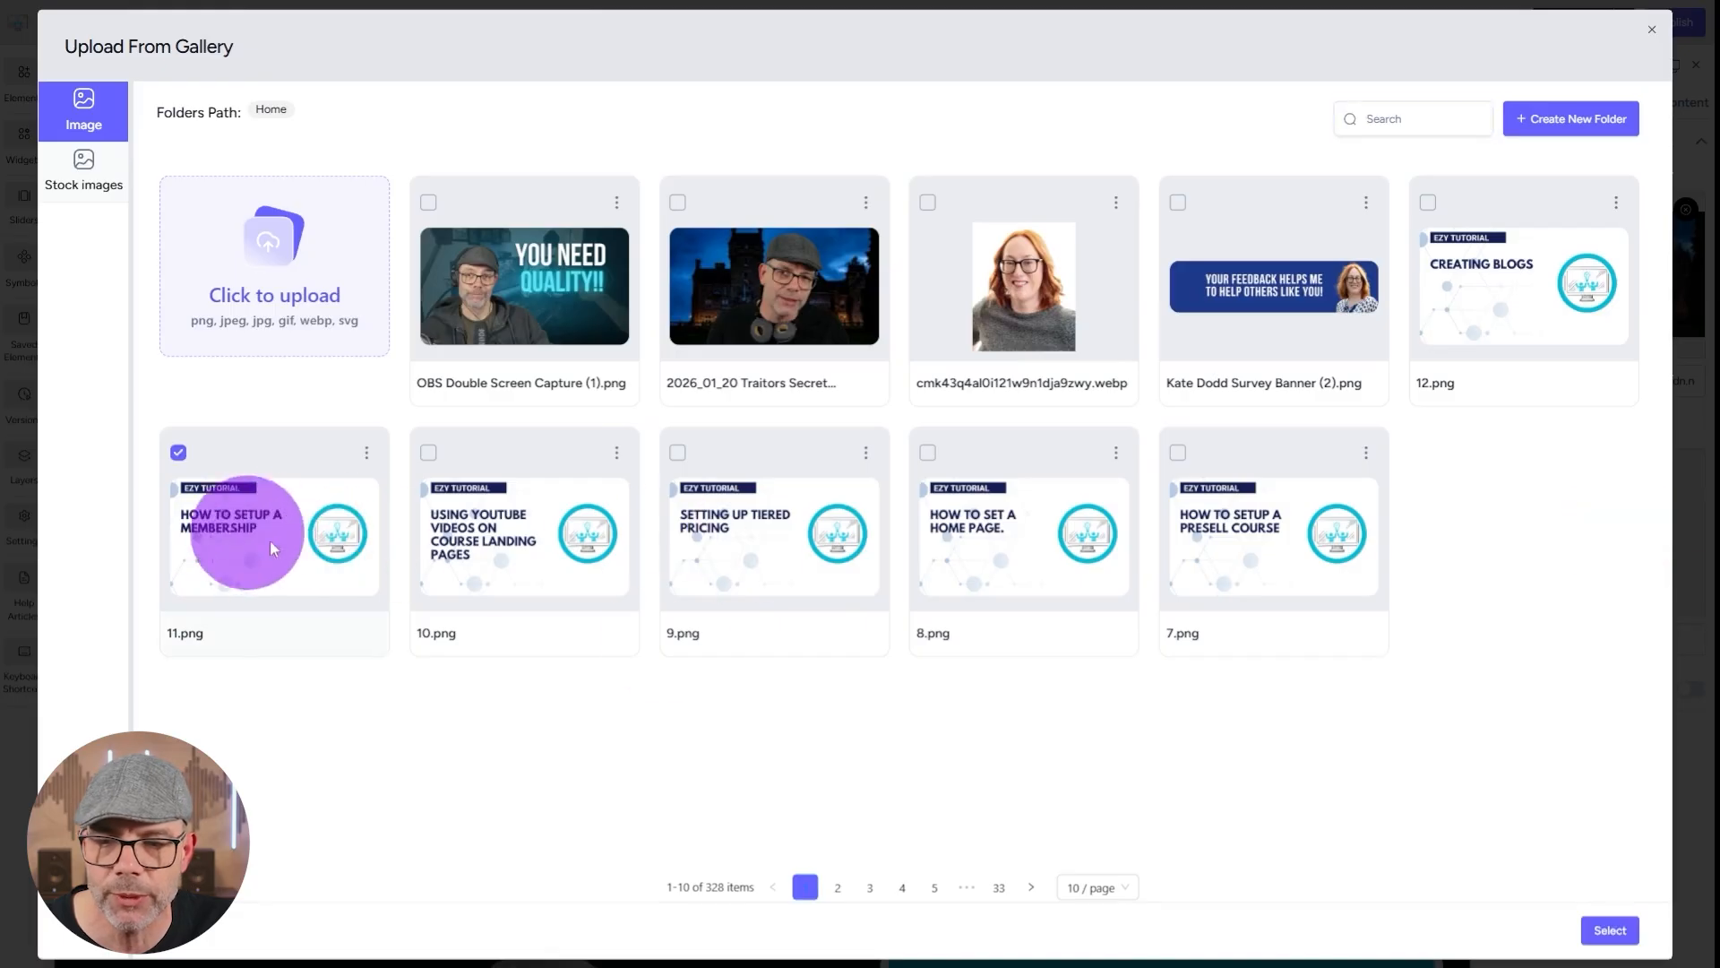
pyautogui.click(1610, 930)
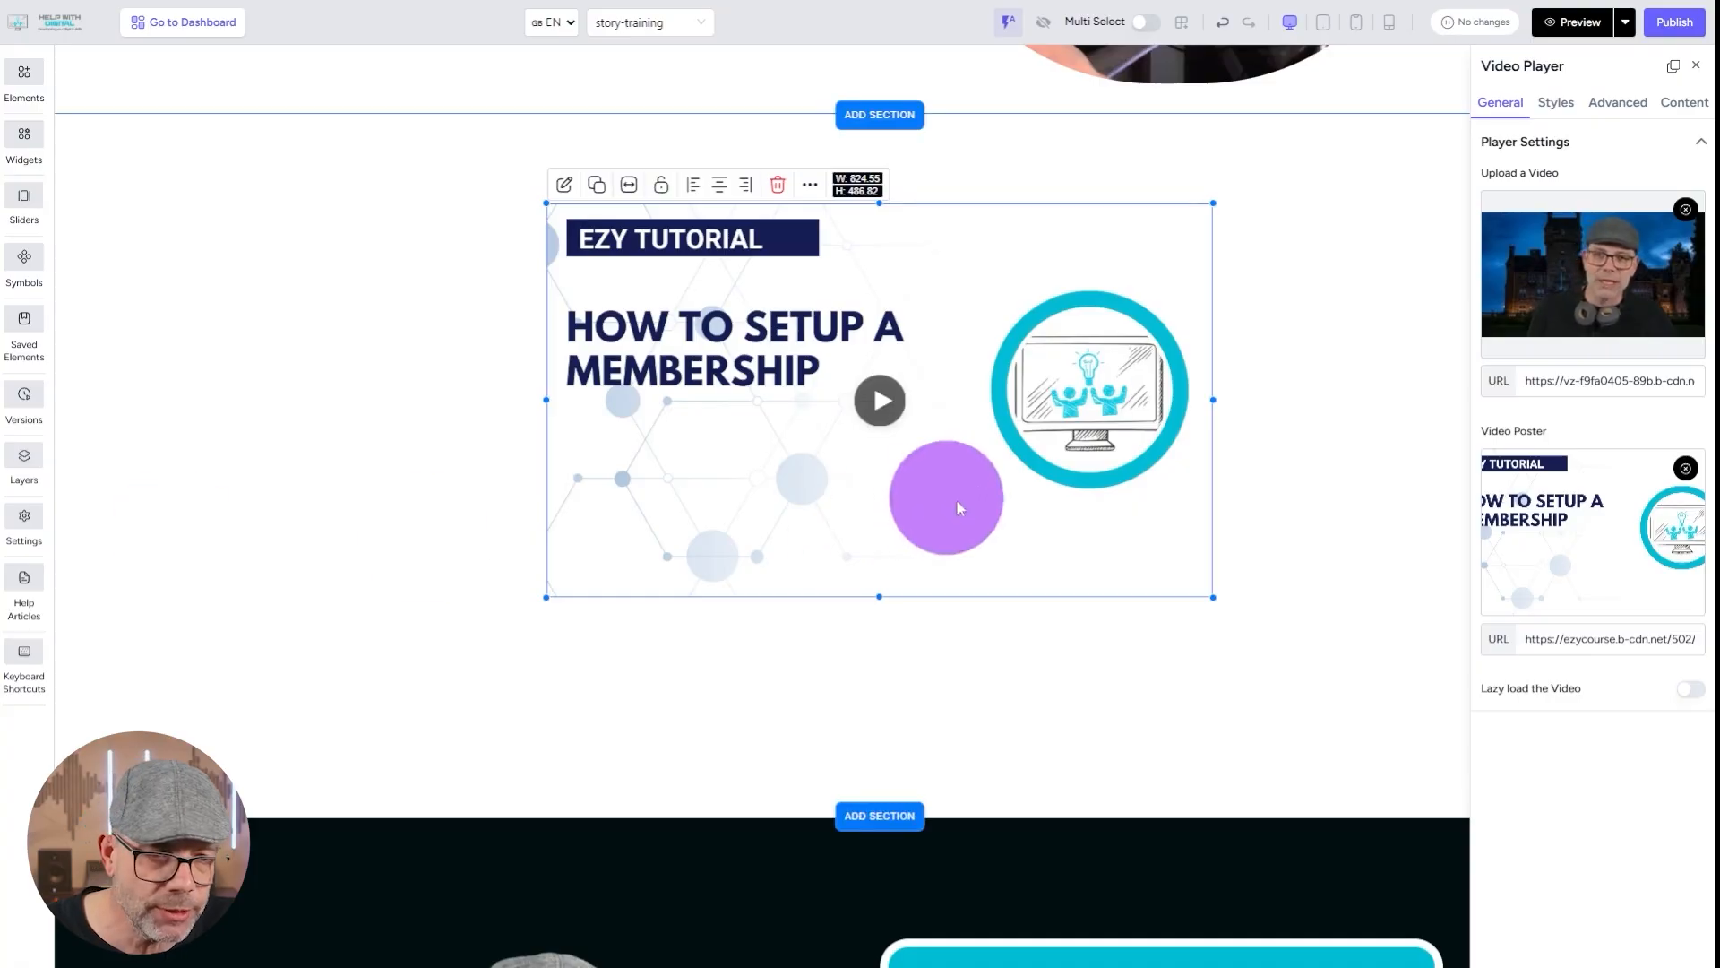
pyautogui.click(1686, 209)
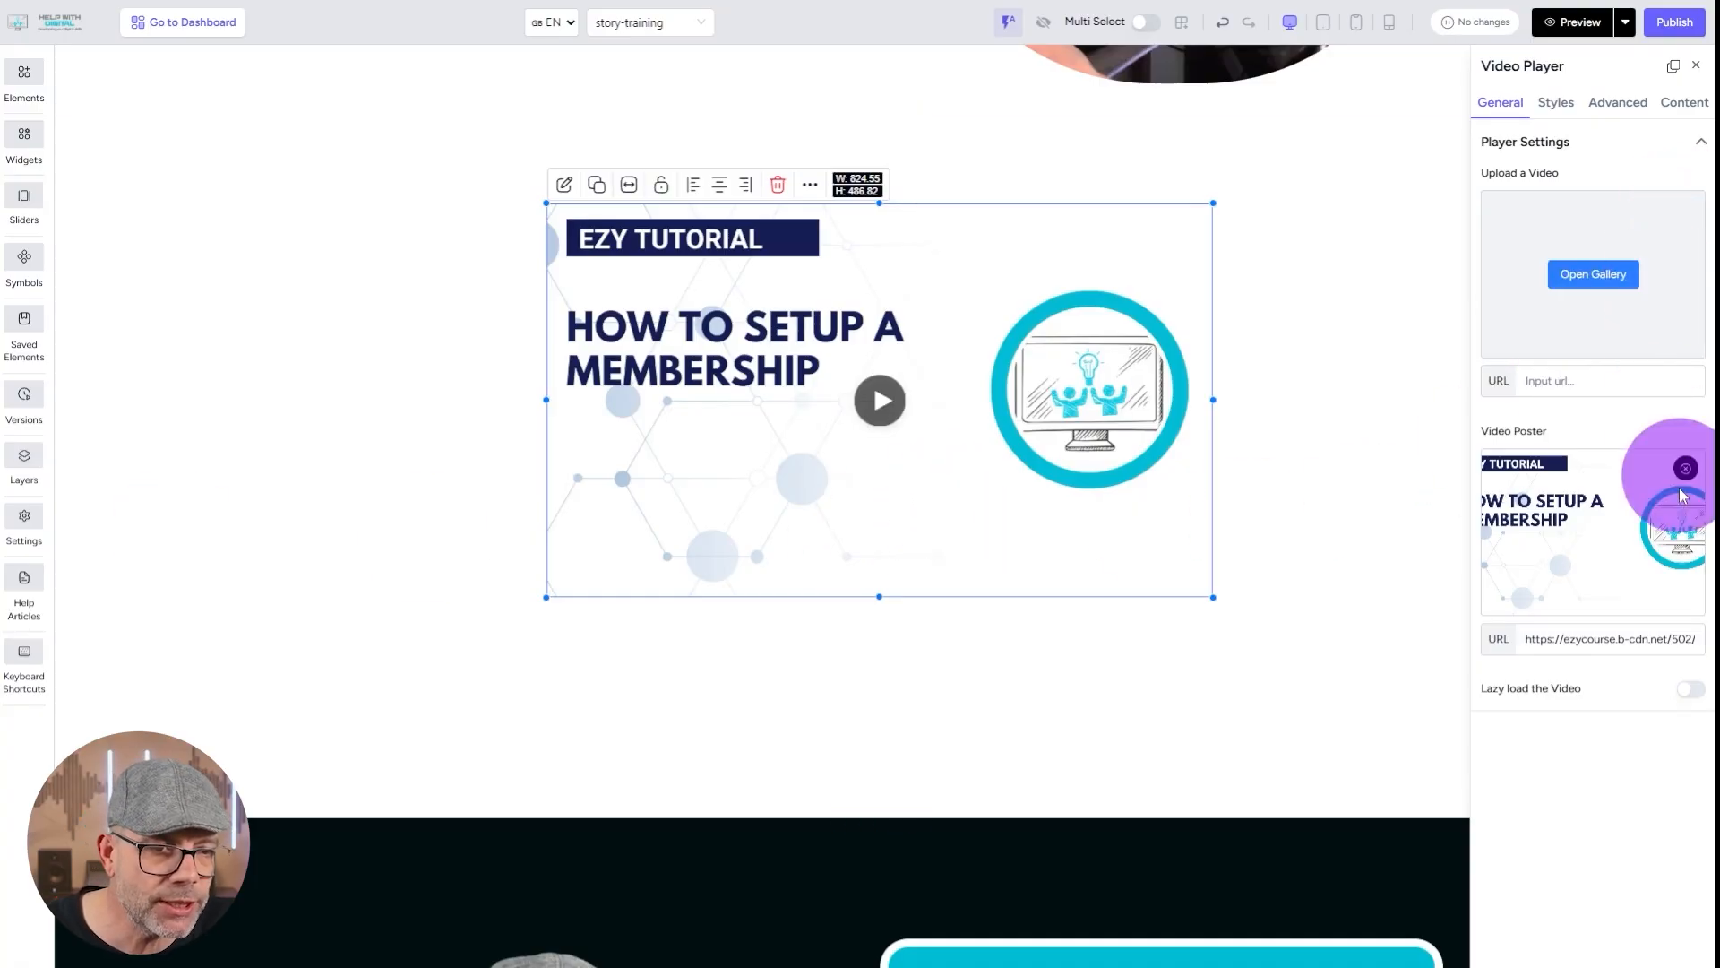
pyautogui.click(1685, 467)
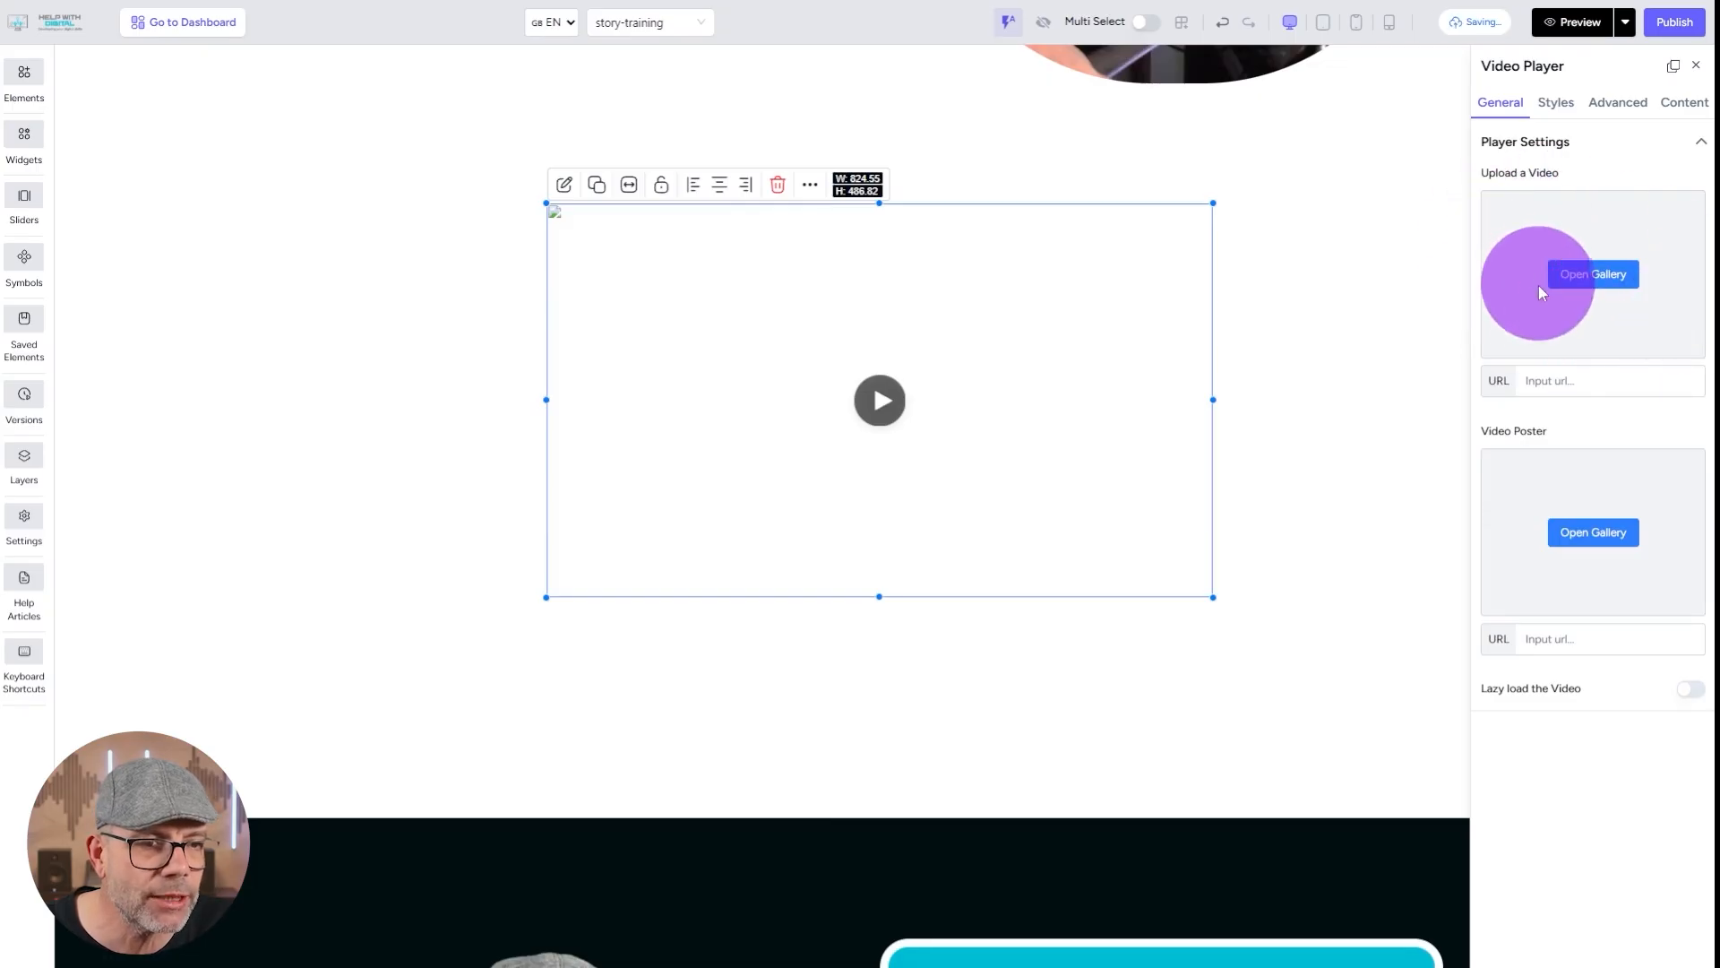
pyautogui.click(1557, 381)
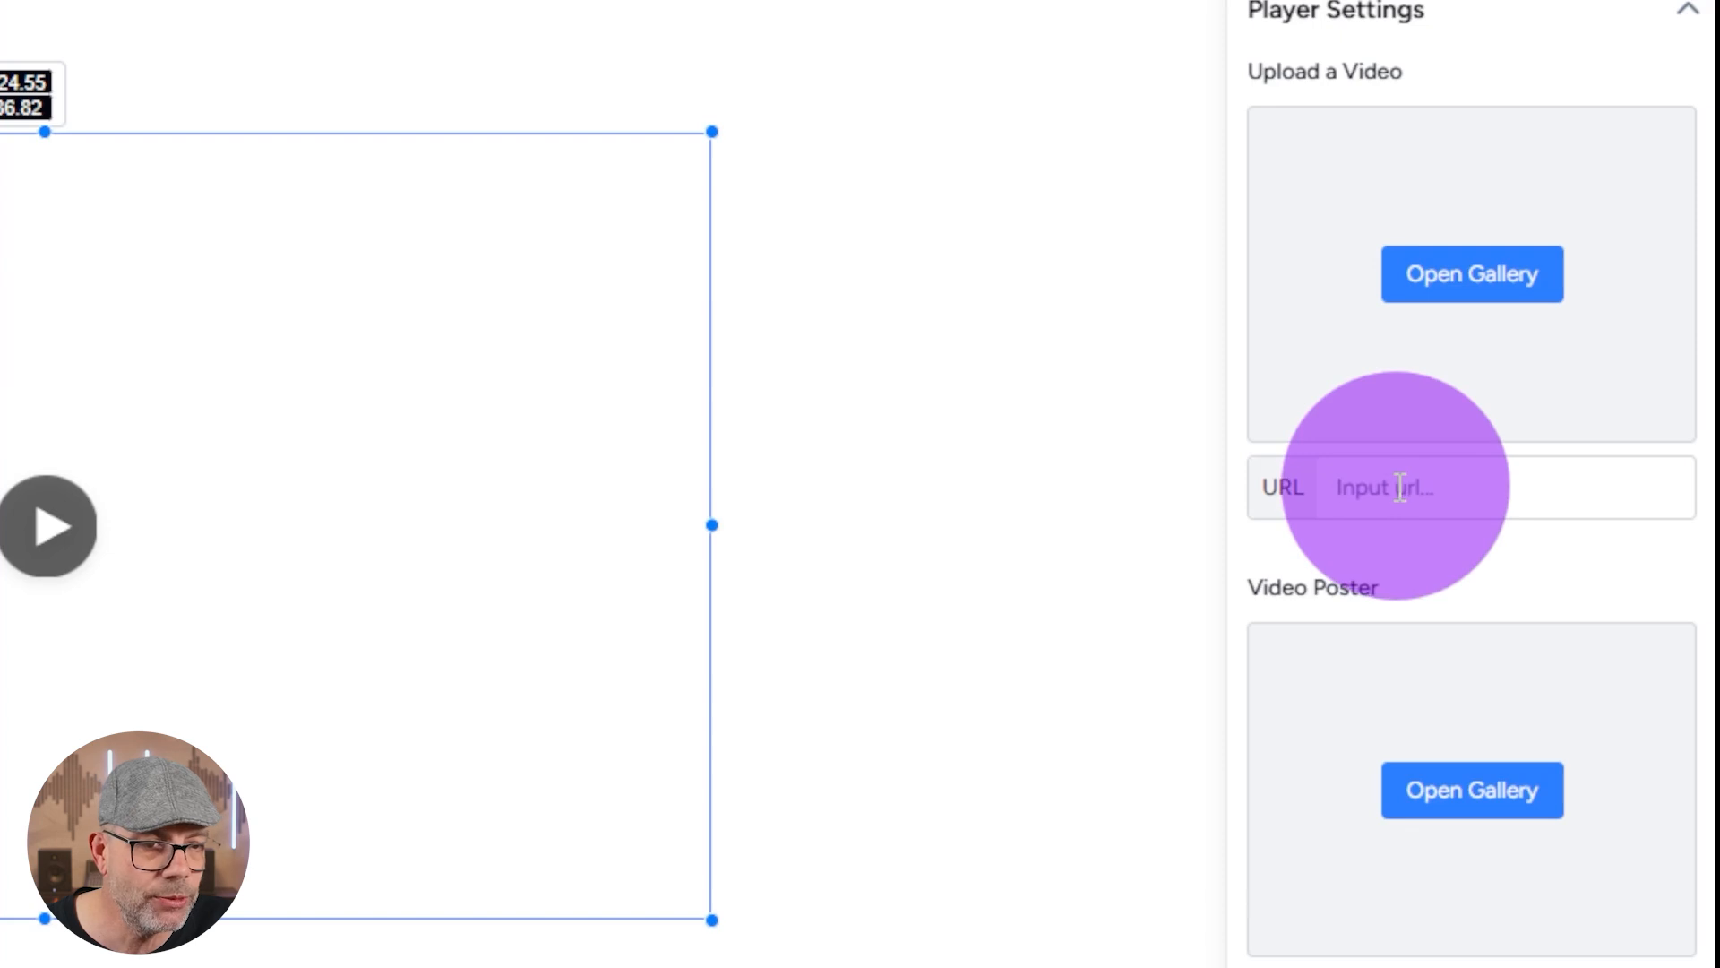
pyautogui.hotkey('ctrl', 'v')
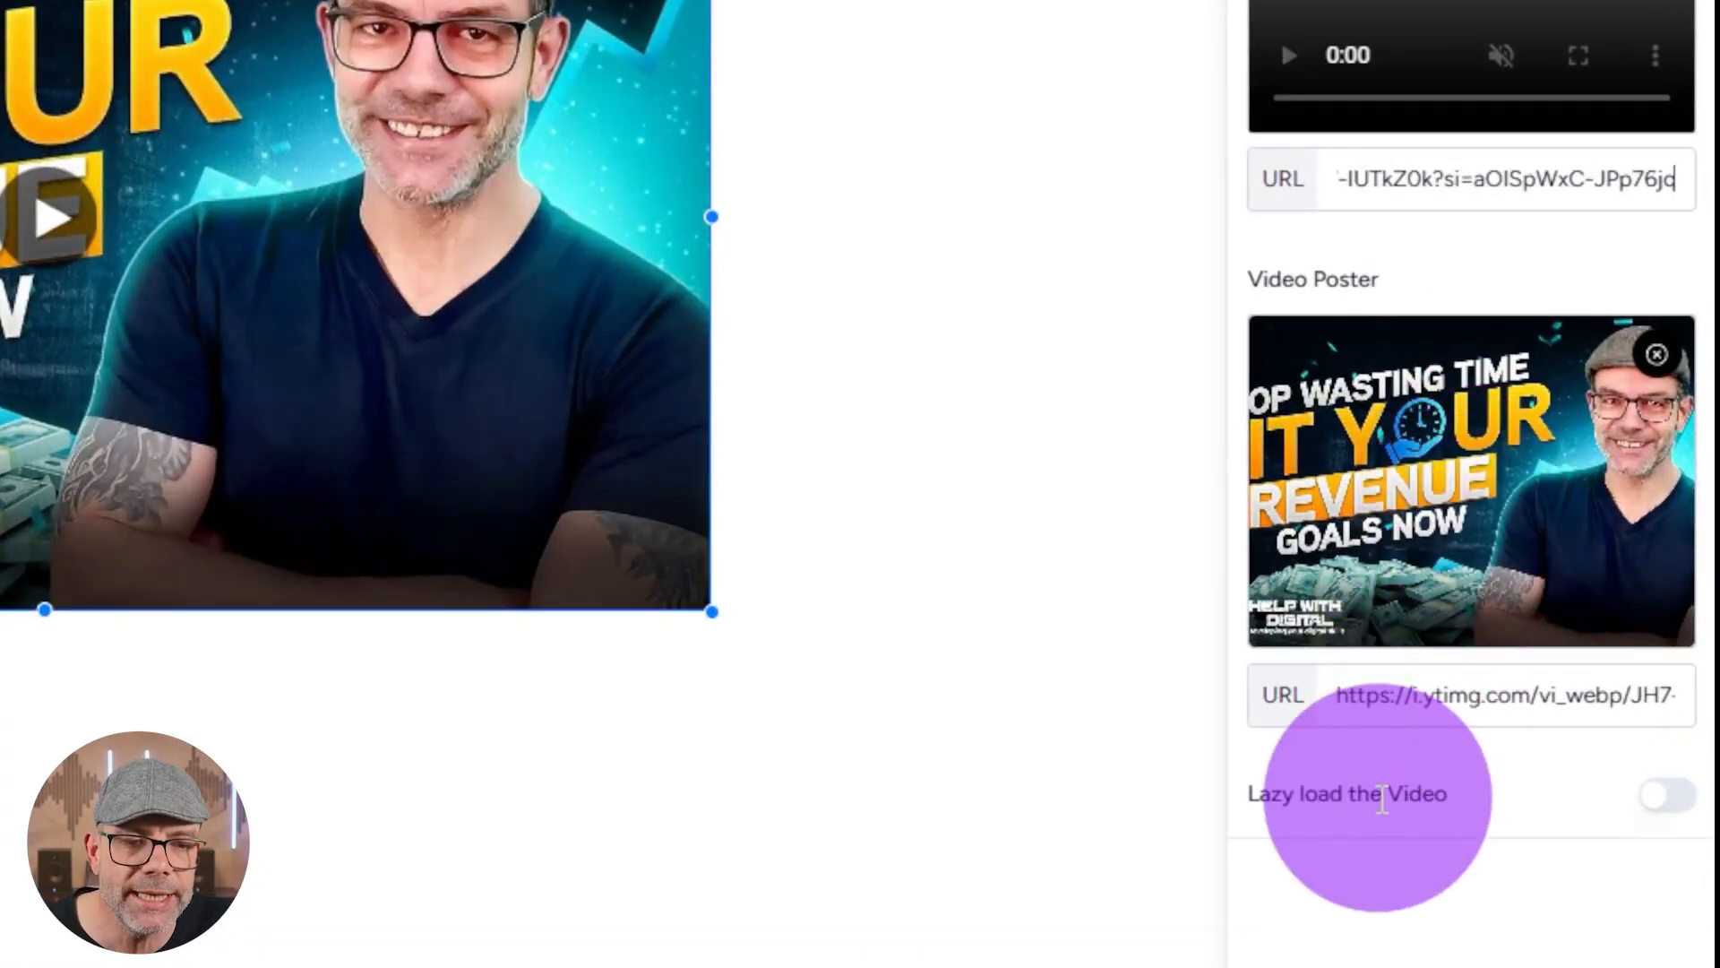
pyautogui.click(1672, 798)
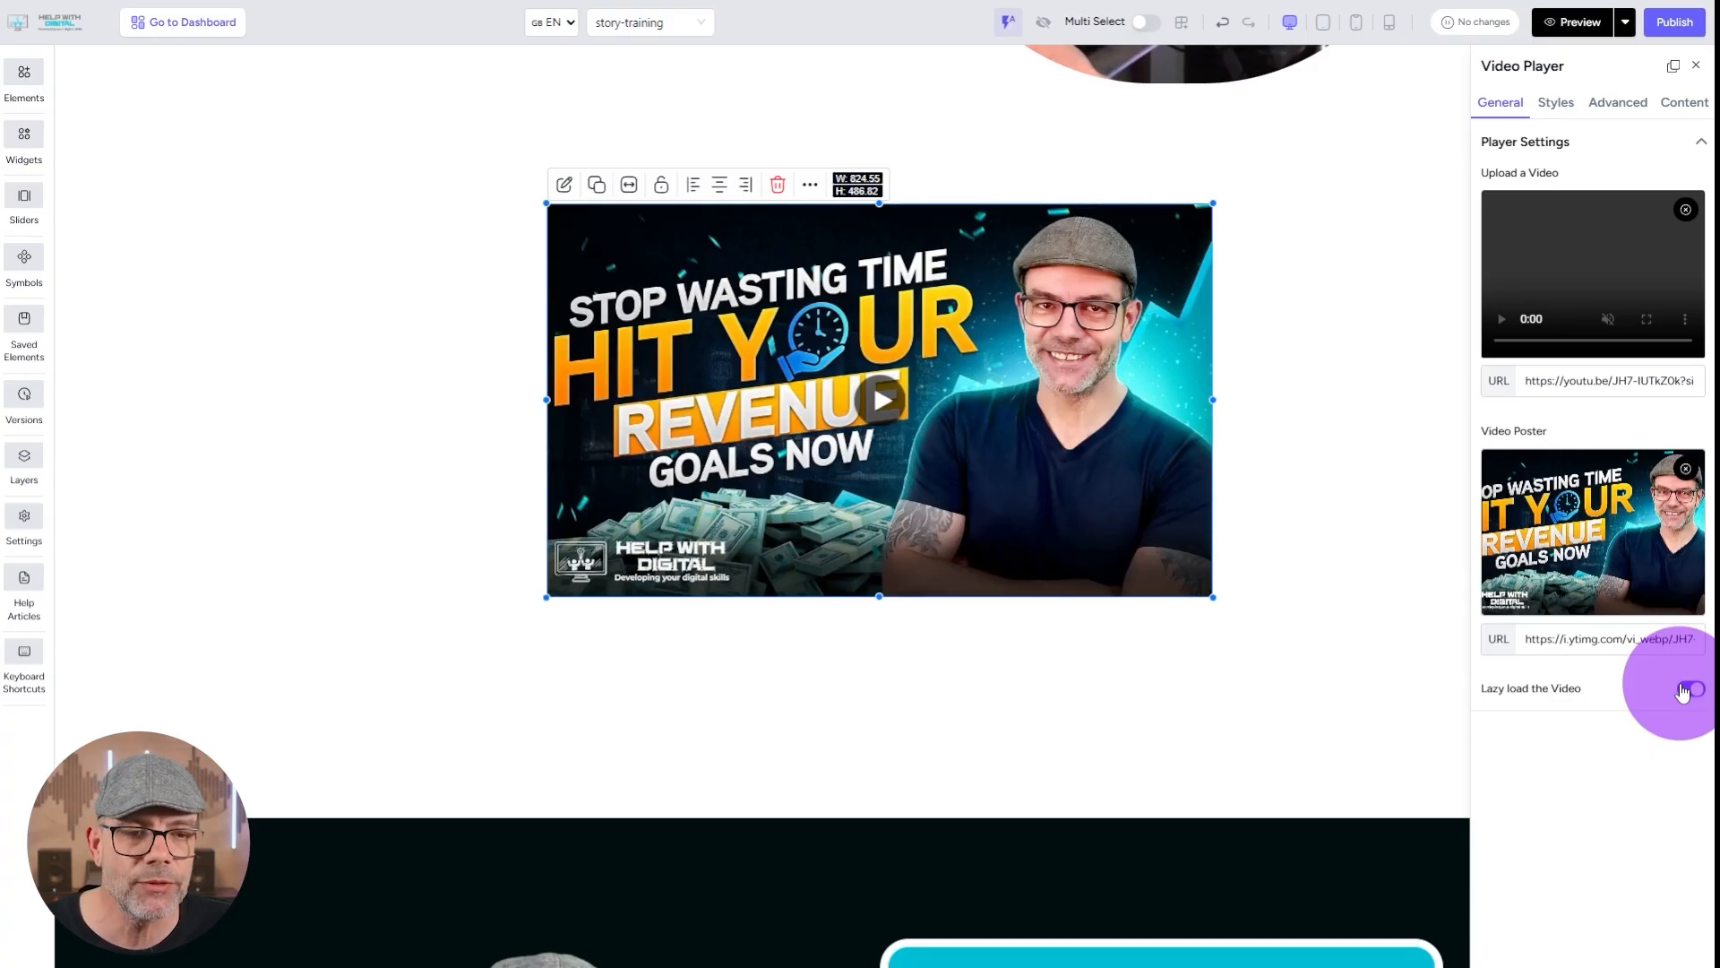
# Set the background color of the section around the video to DSM Dark Blue.
pyautogui.click(1559, 107)
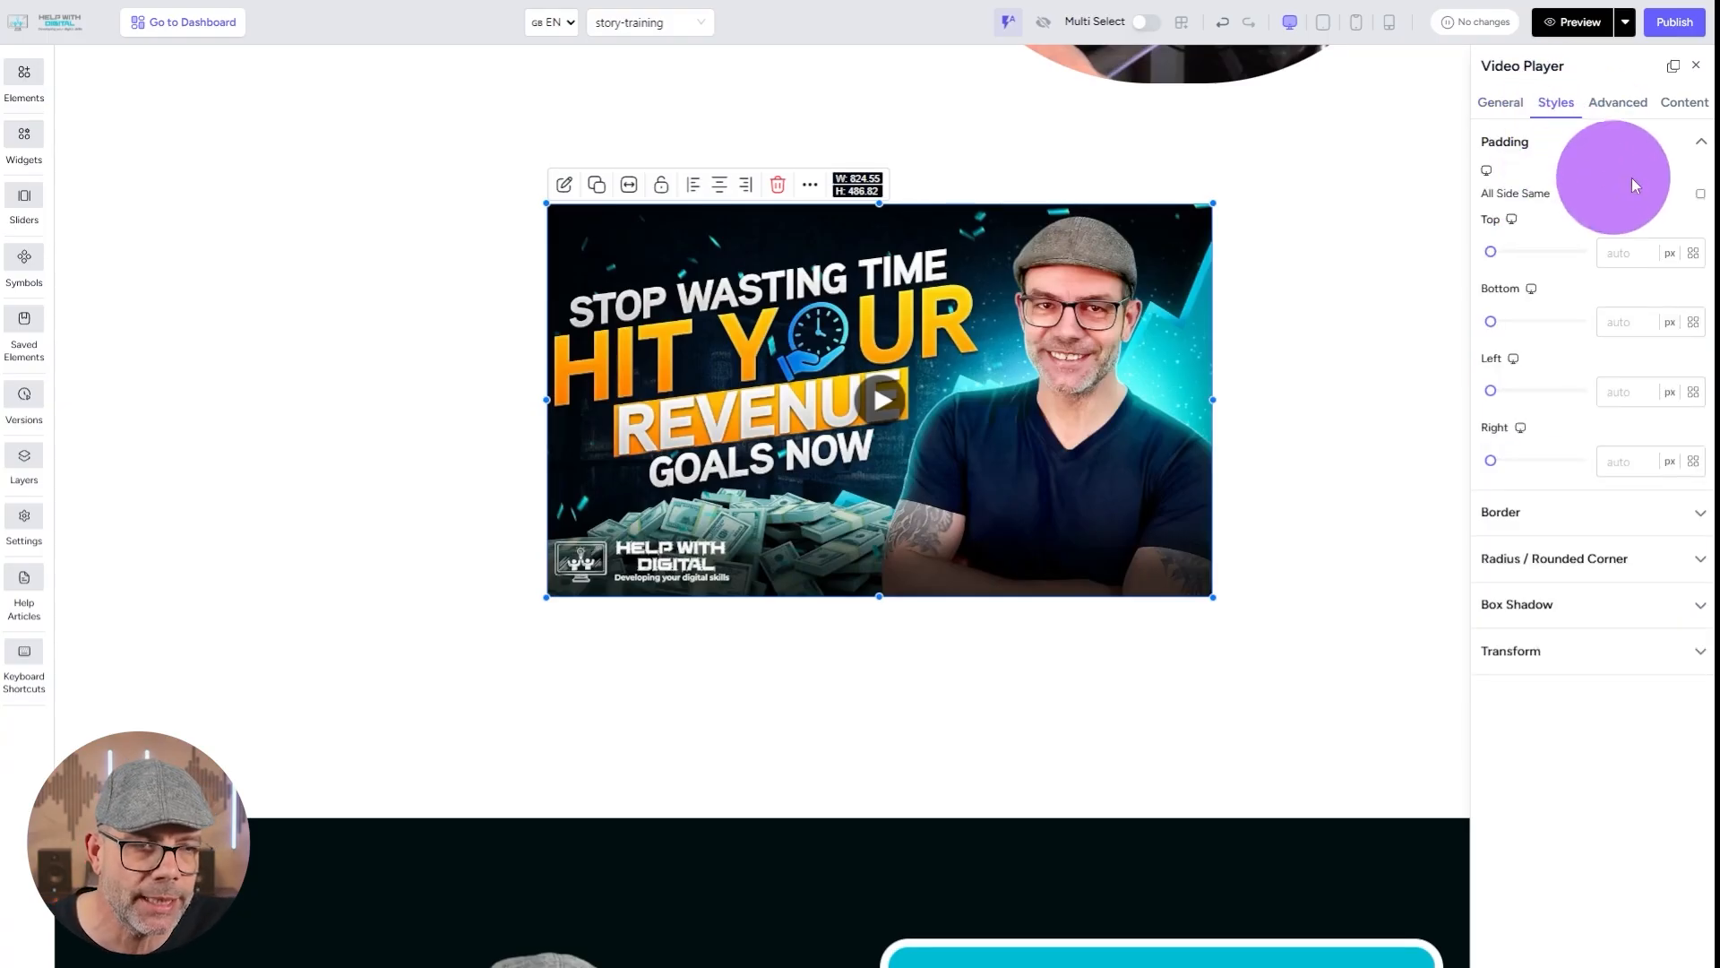
pyautogui.click(212, 358)
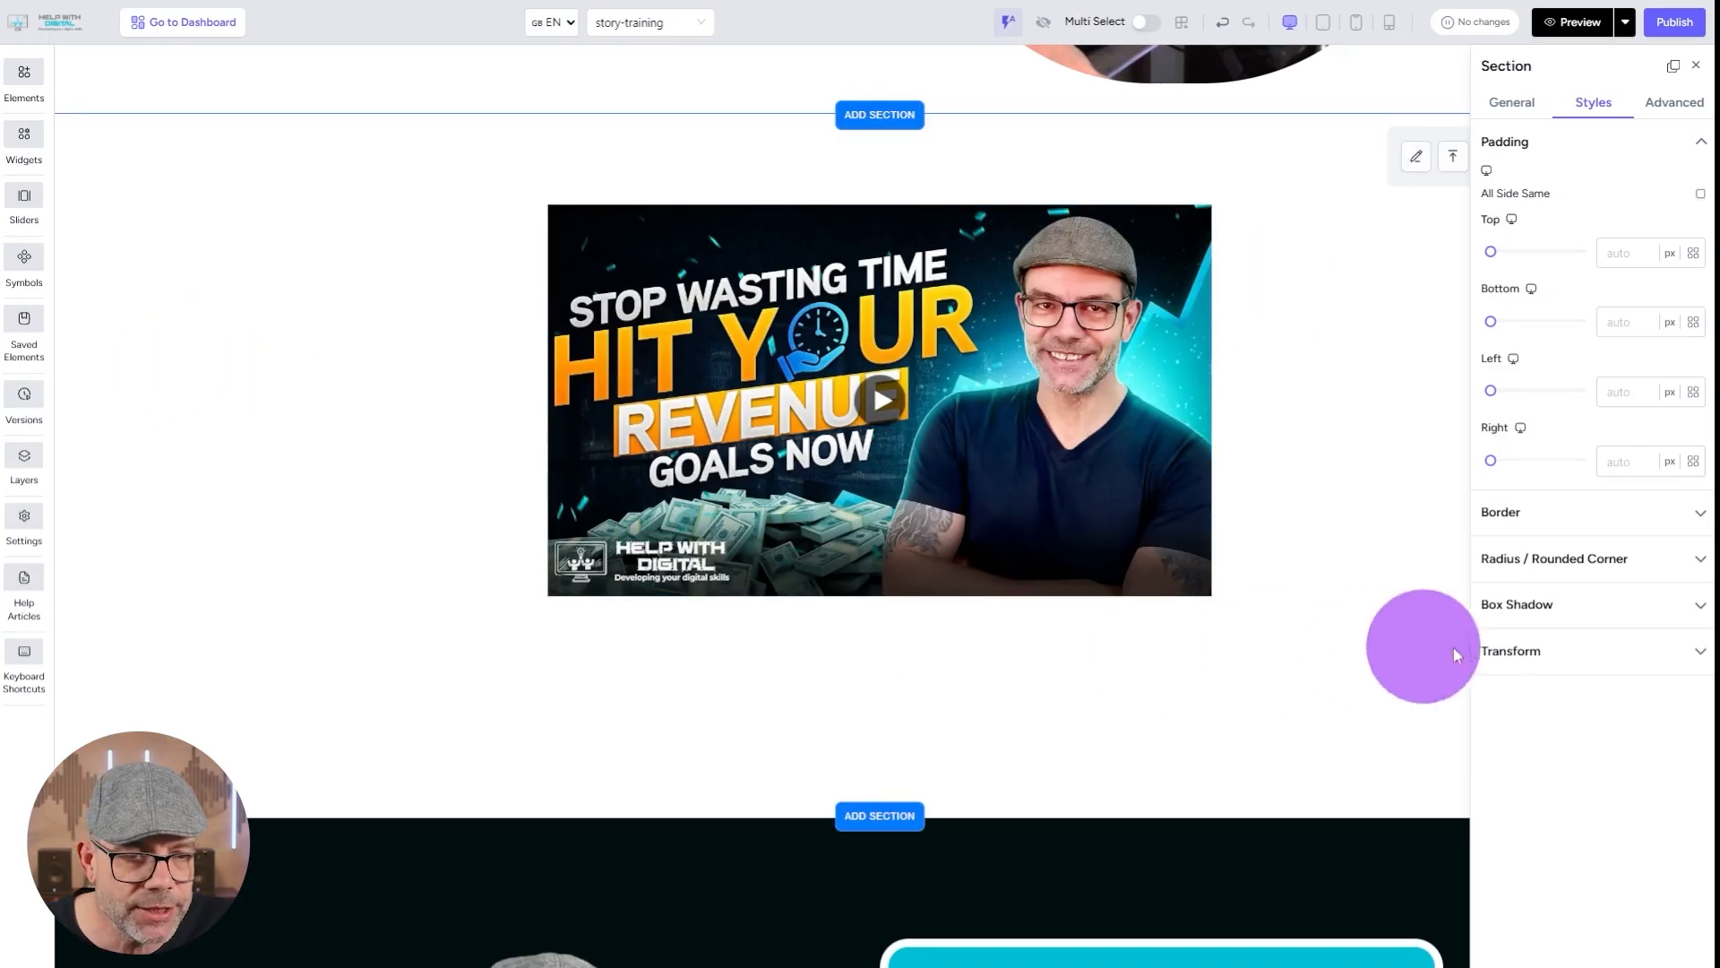
pyautogui.click(1512, 104)
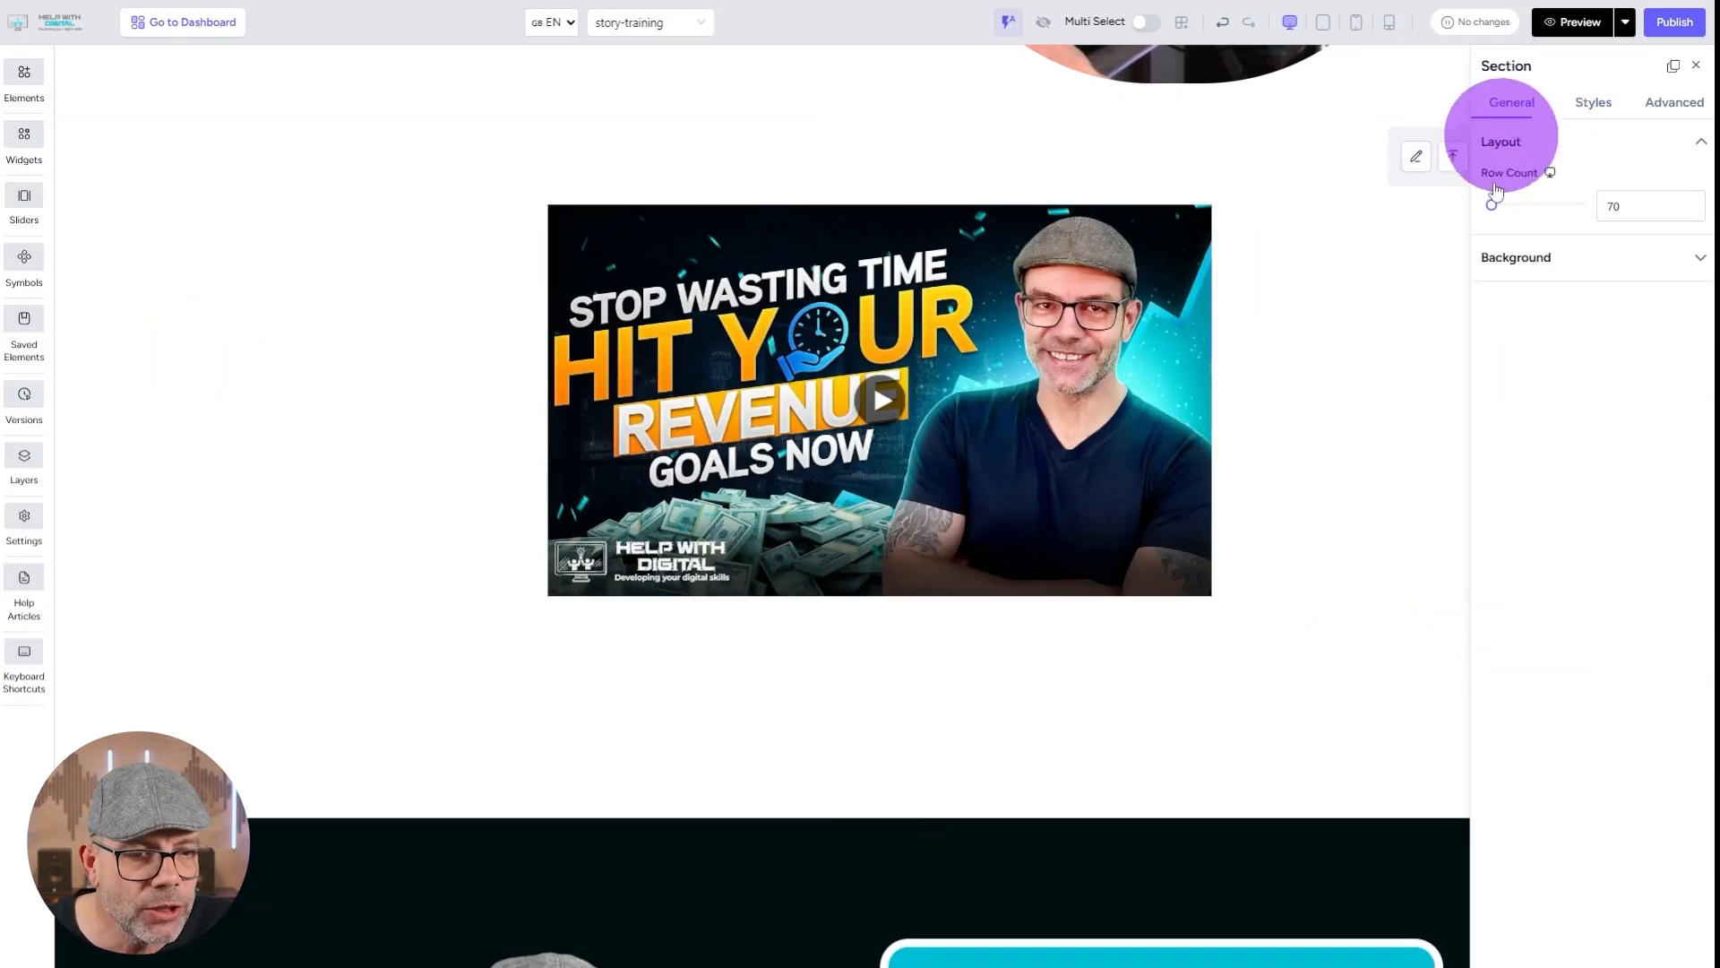
pyautogui.click(1582, 258)
pyautogui.click(1690, 303)
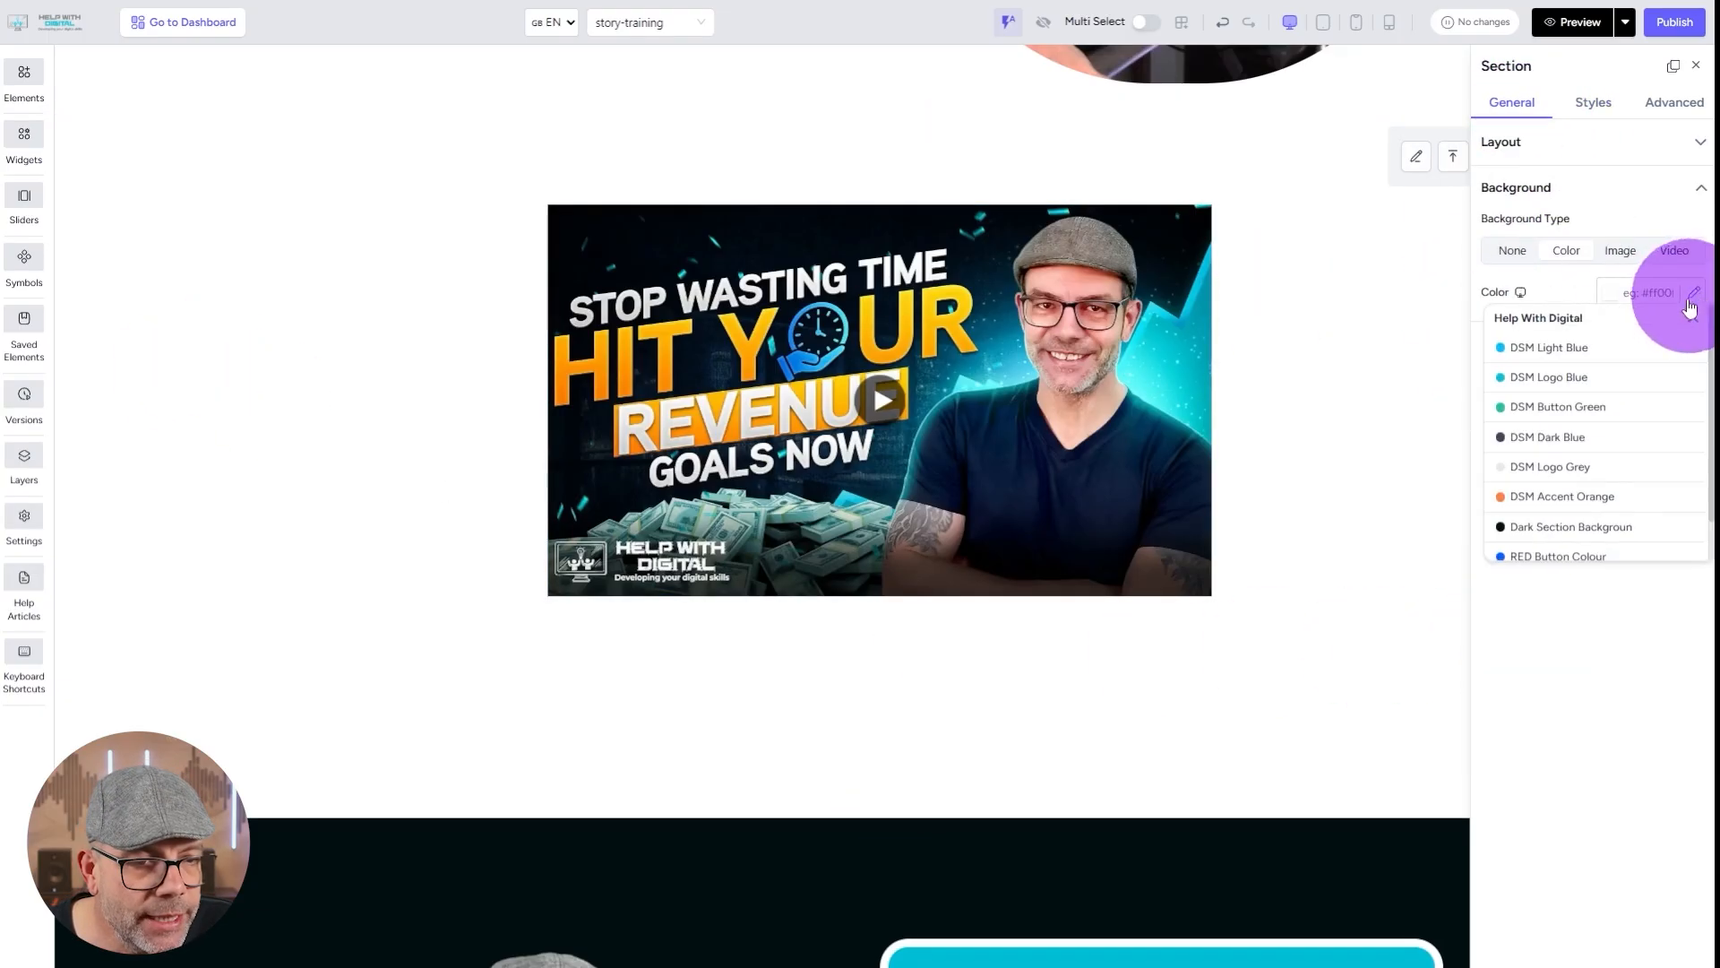
pyautogui.click(1582, 438)
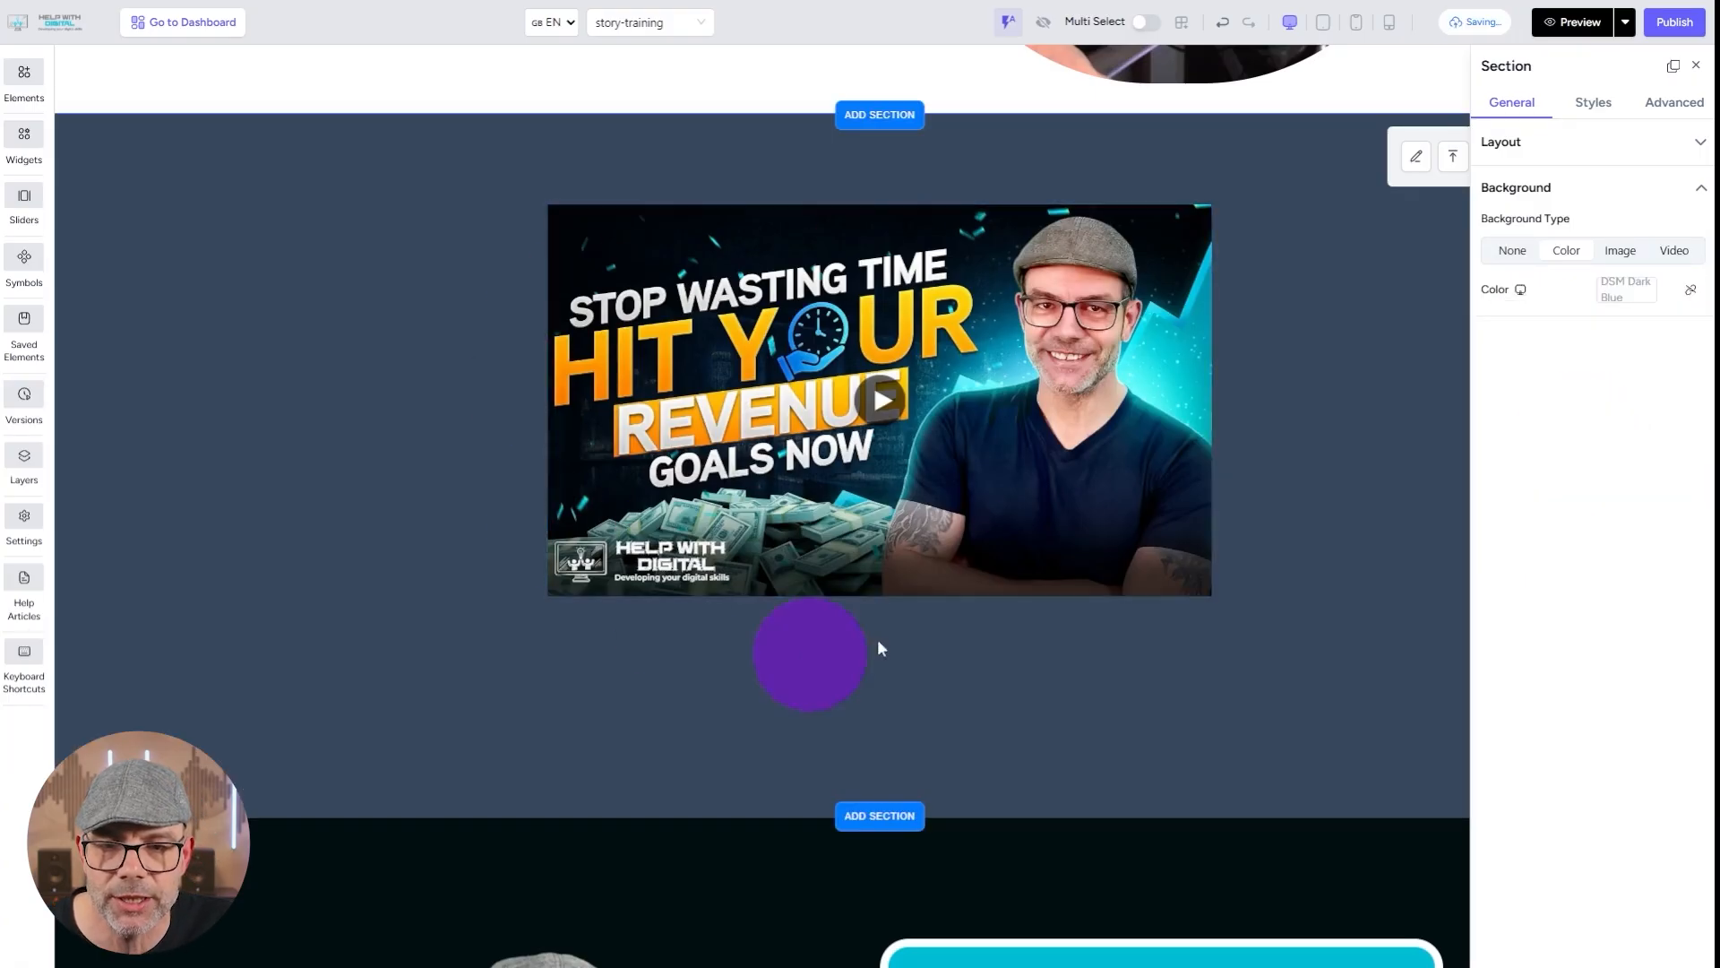
# Try an equal padding of 34 px on all sides of the video player and reset it to 0 px.
pyautogui.click(672, 262)
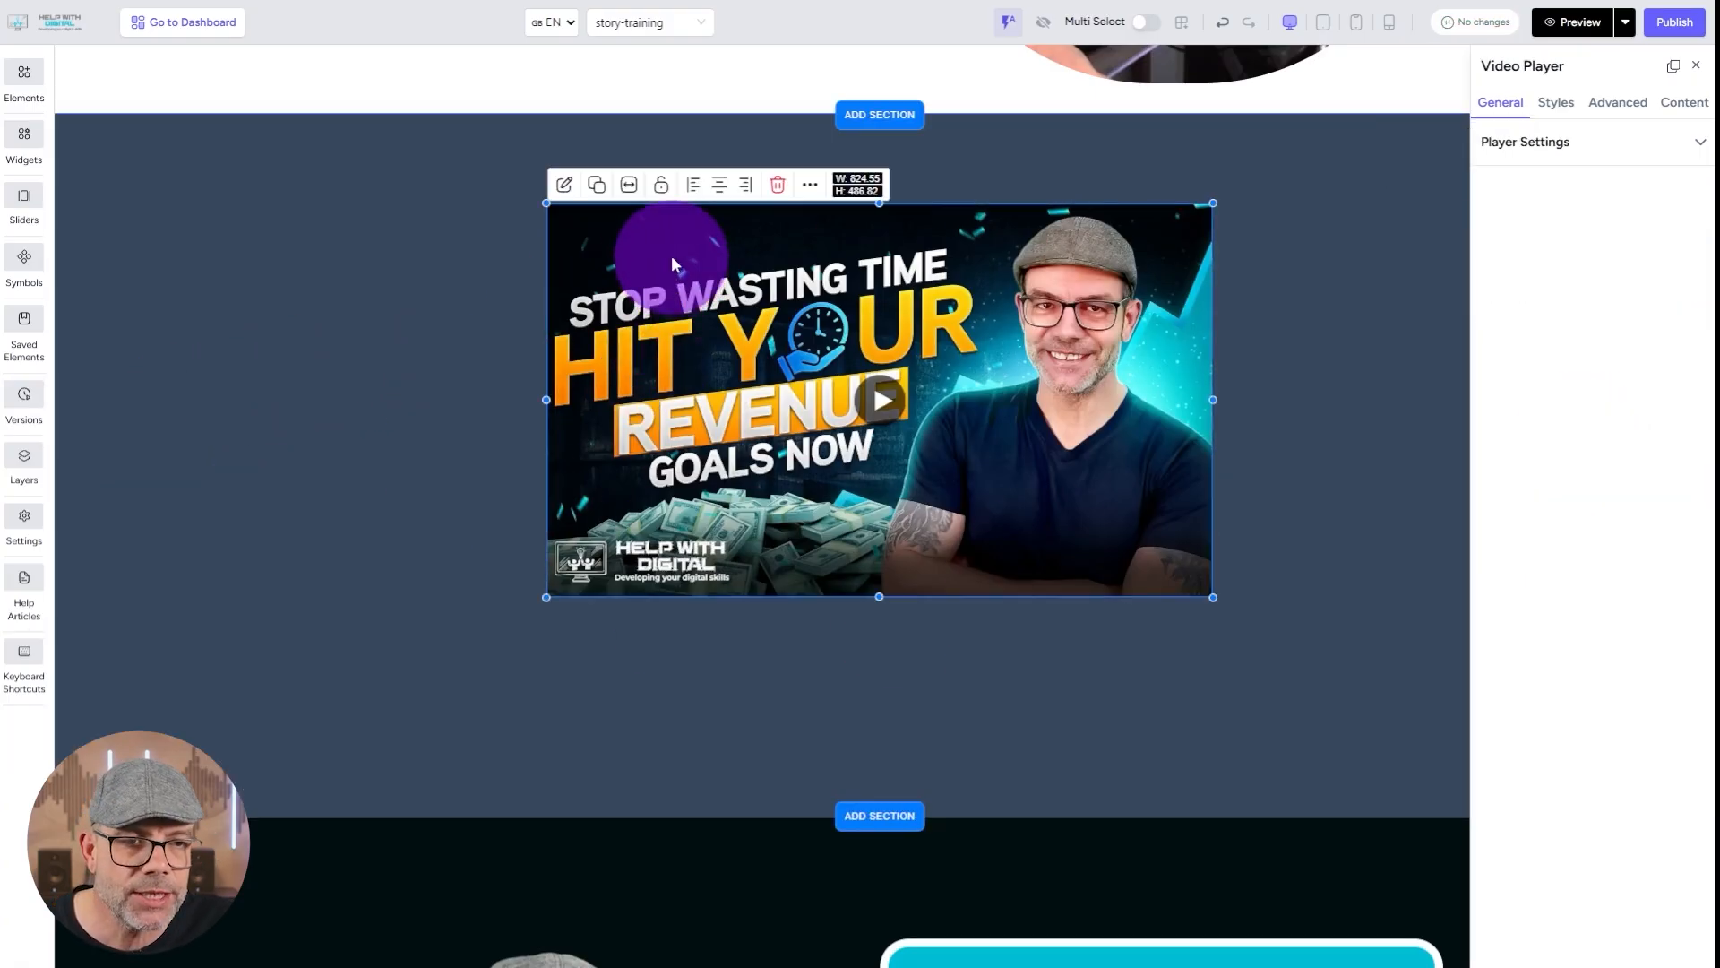
pyautogui.click(1534, 105)
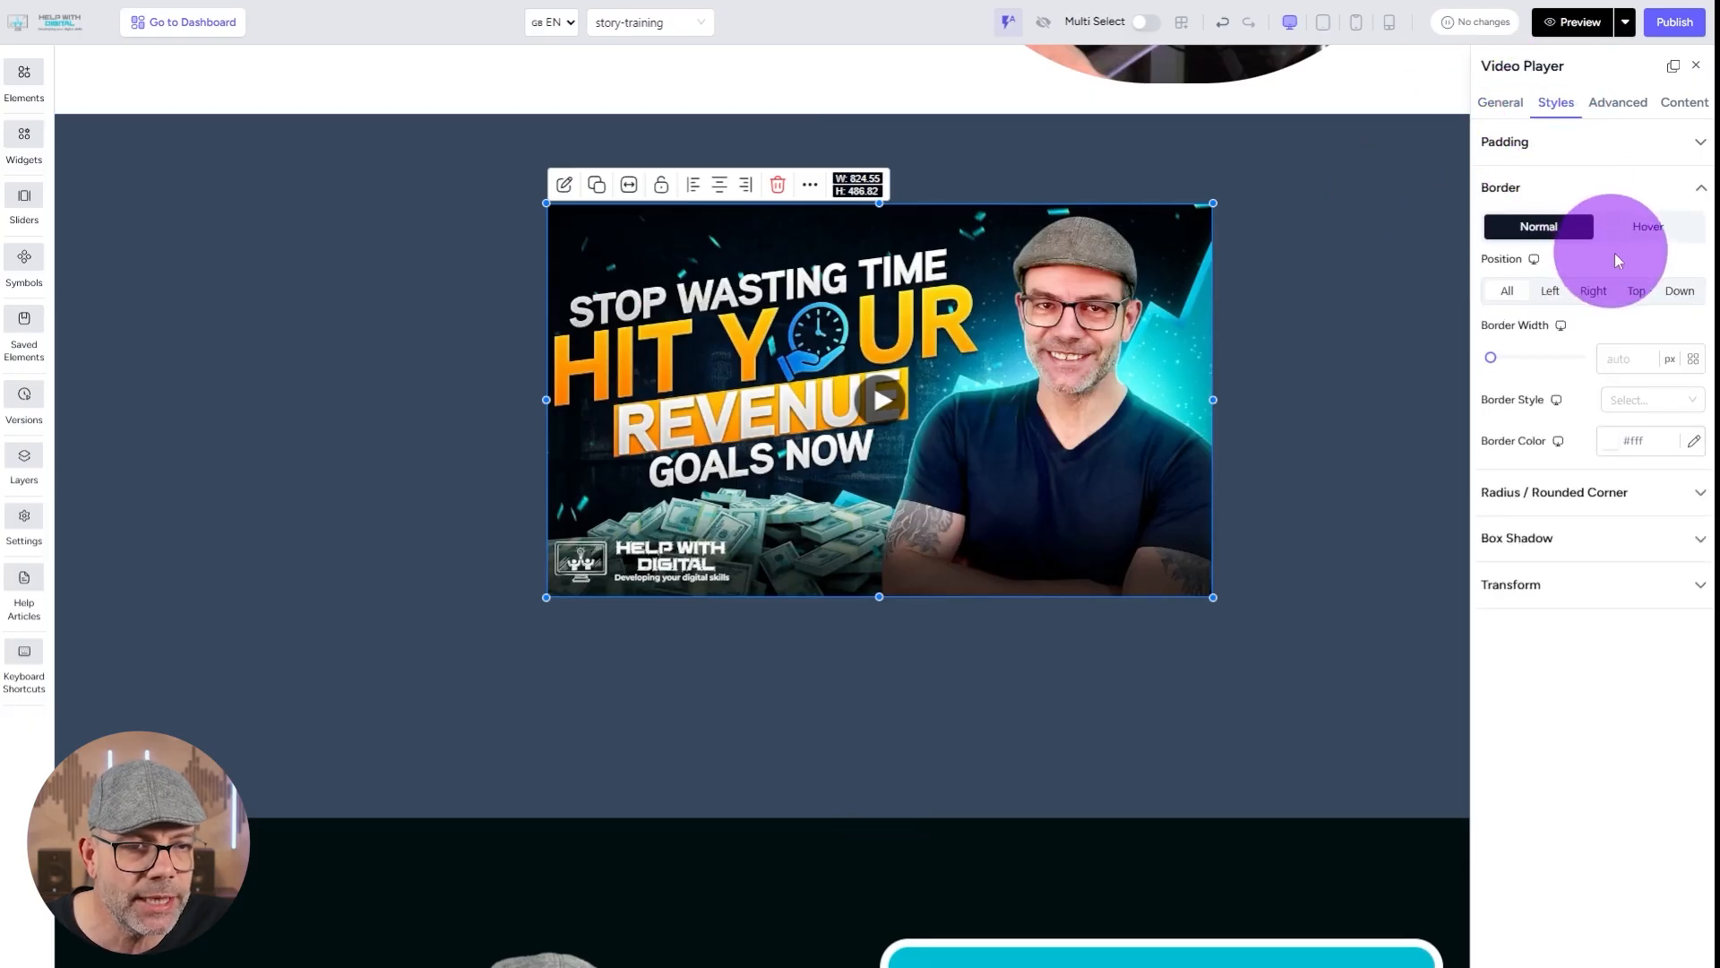
pyautogui.click(1544, 143)
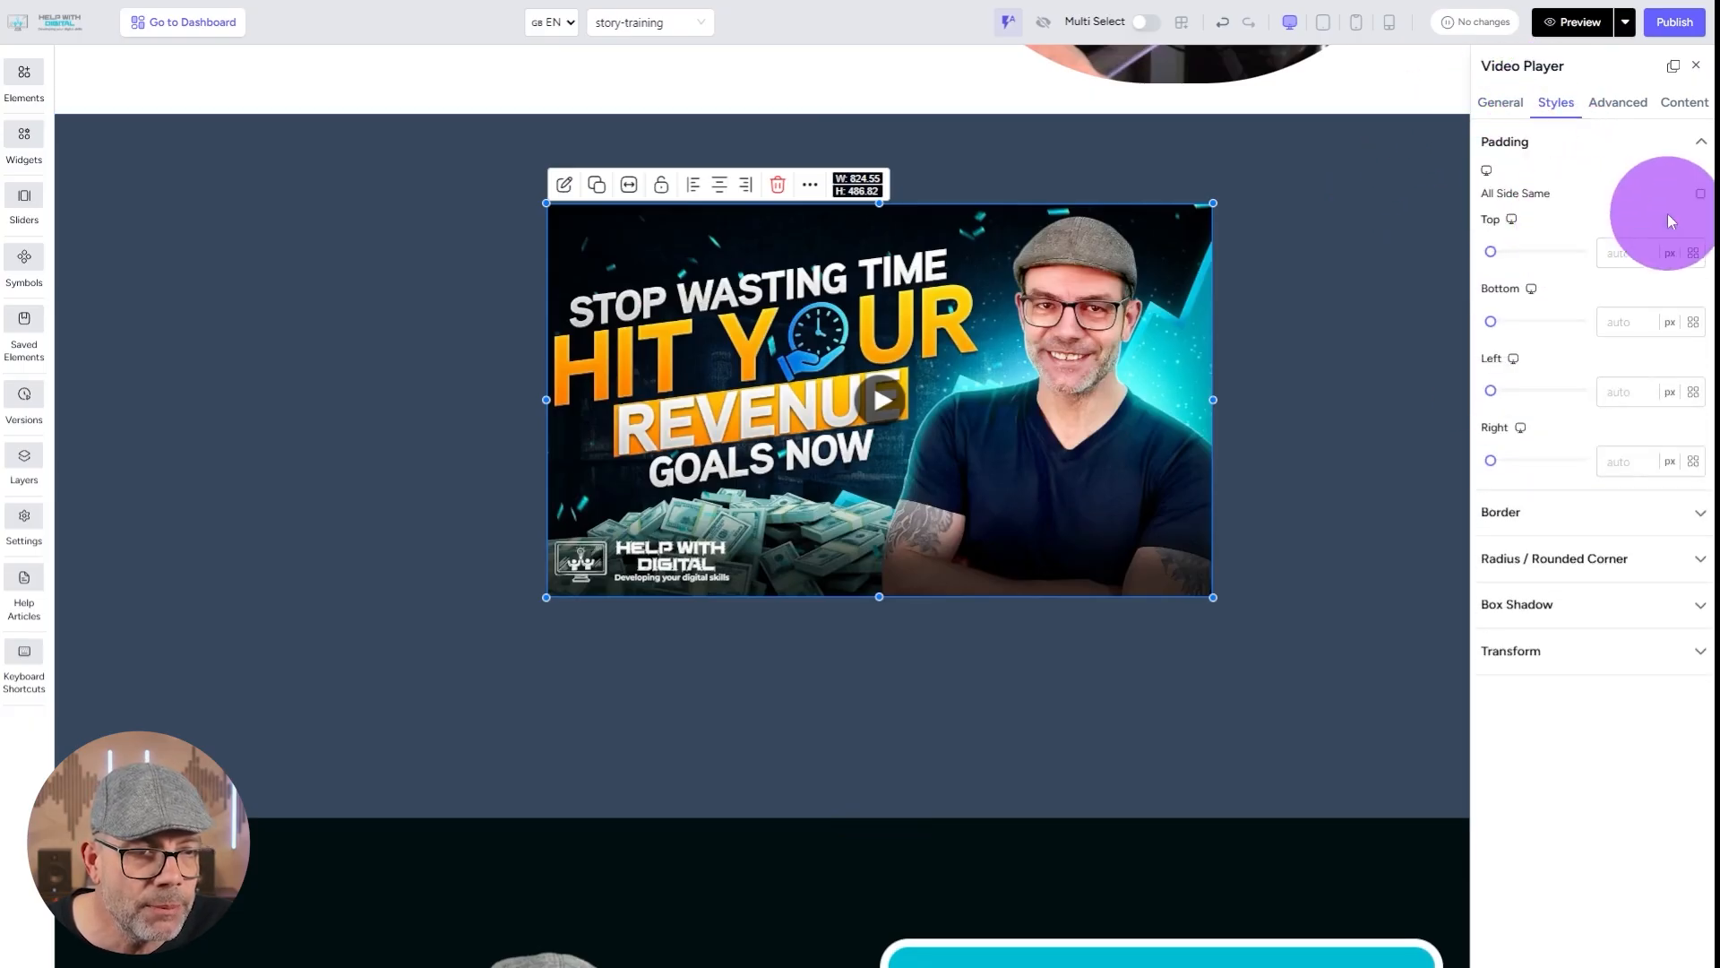
pyautogui.moveTo(1492, 261); pyautogui.dragTo(1496, 263)
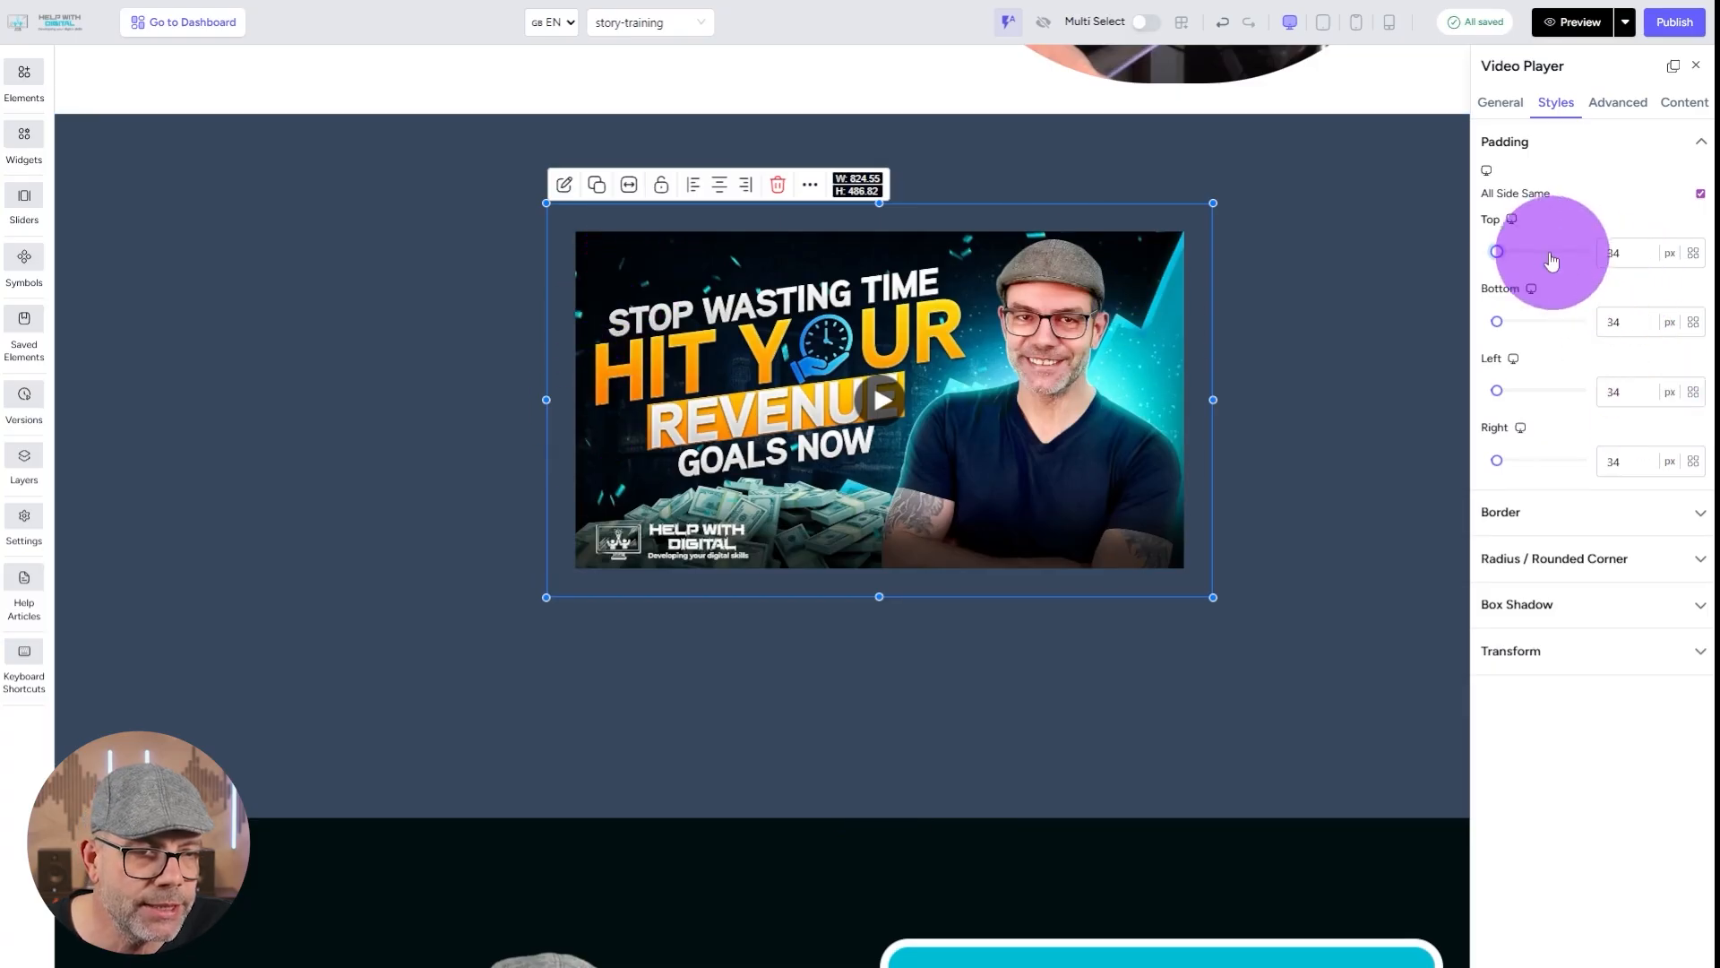
pyautogui.moveTo(1496, 252); pyautogui.dragTo(1490, 252)
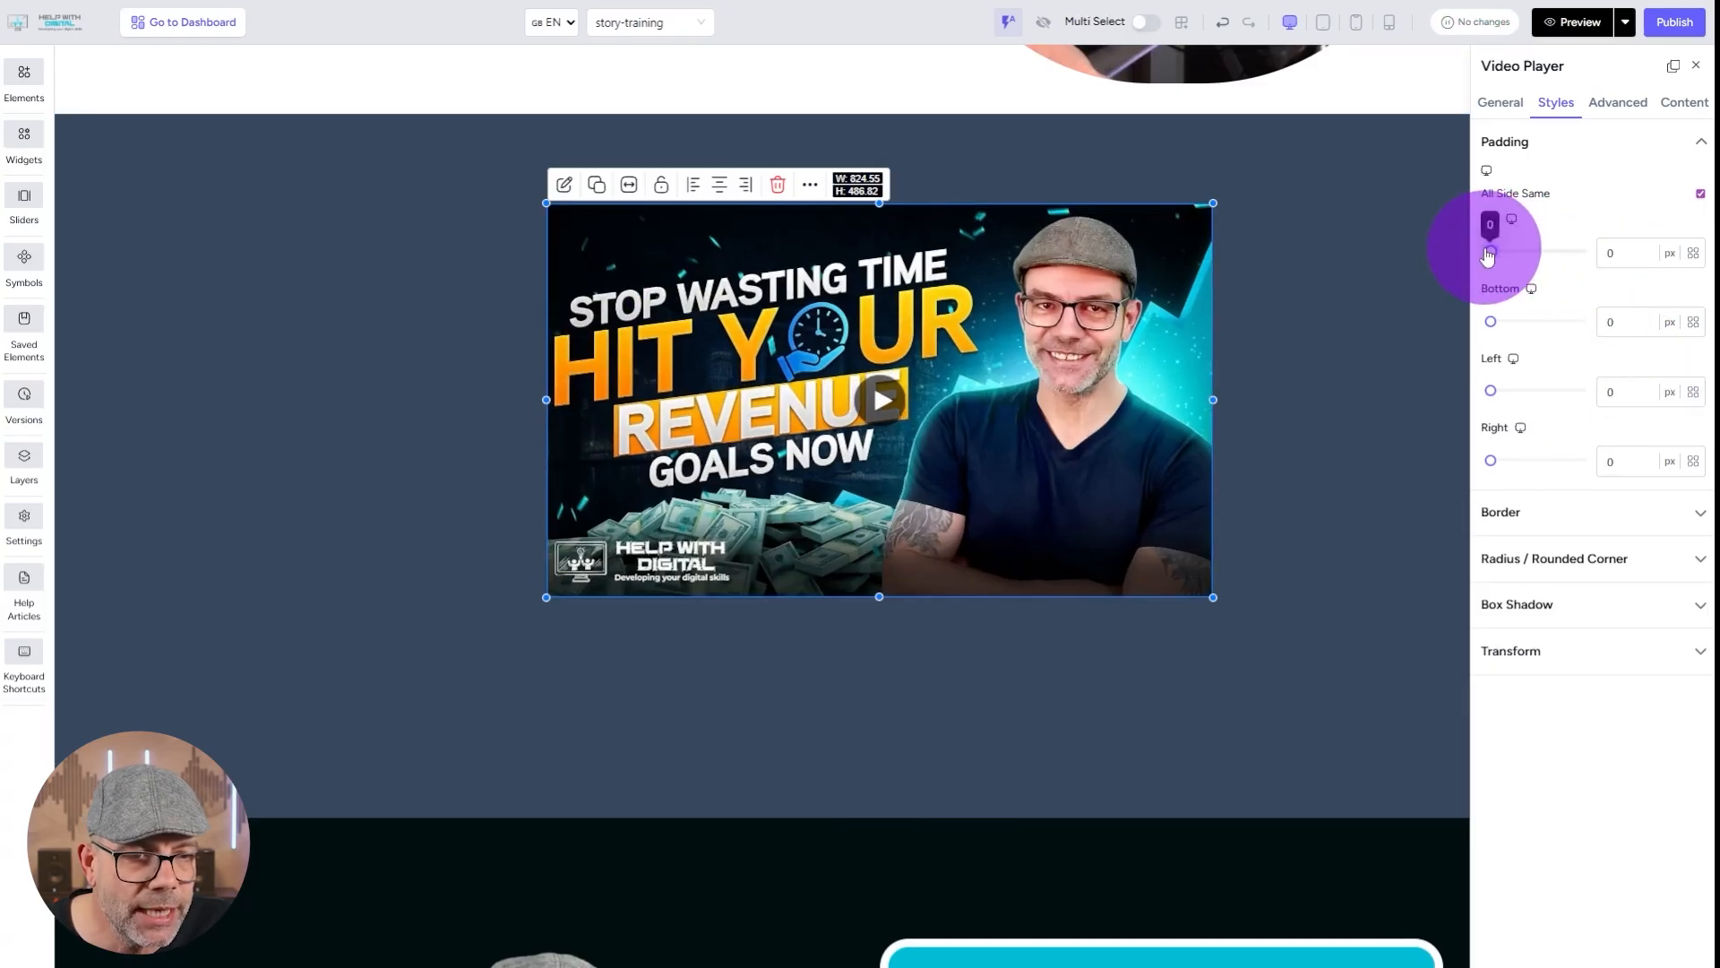
# Give the video player a 9 px solid border on all sides in DSM Button Green.
pyautogui.click(1505, 509)
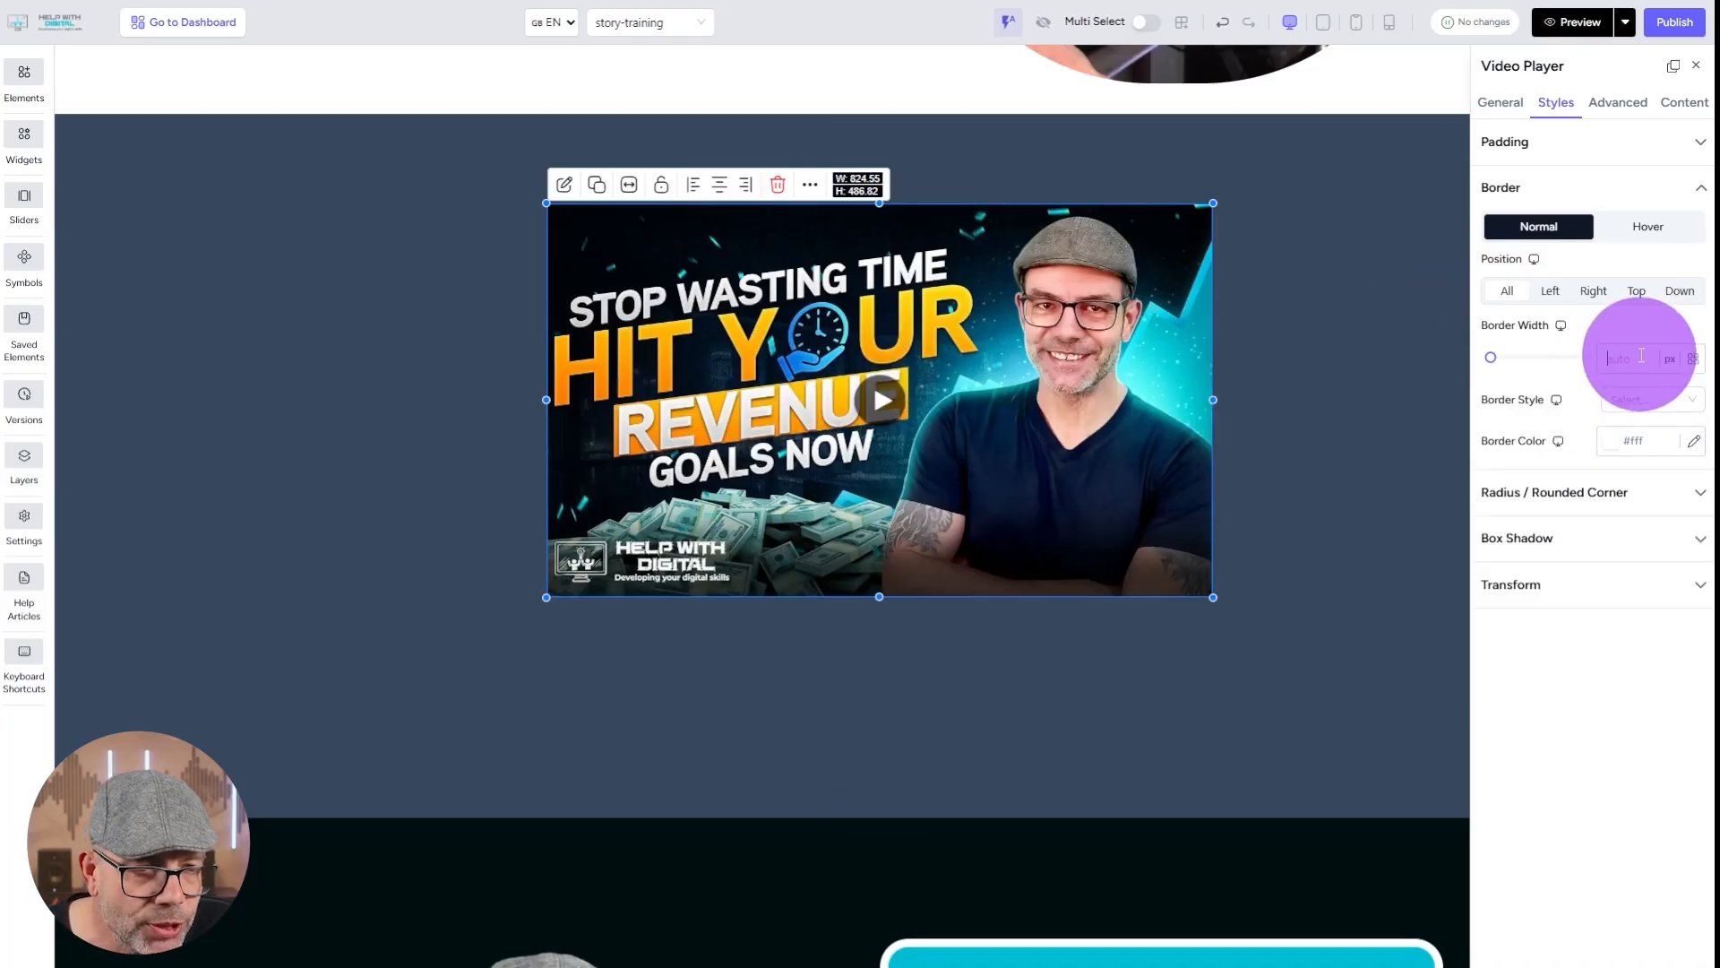
pyautogui.write('9')
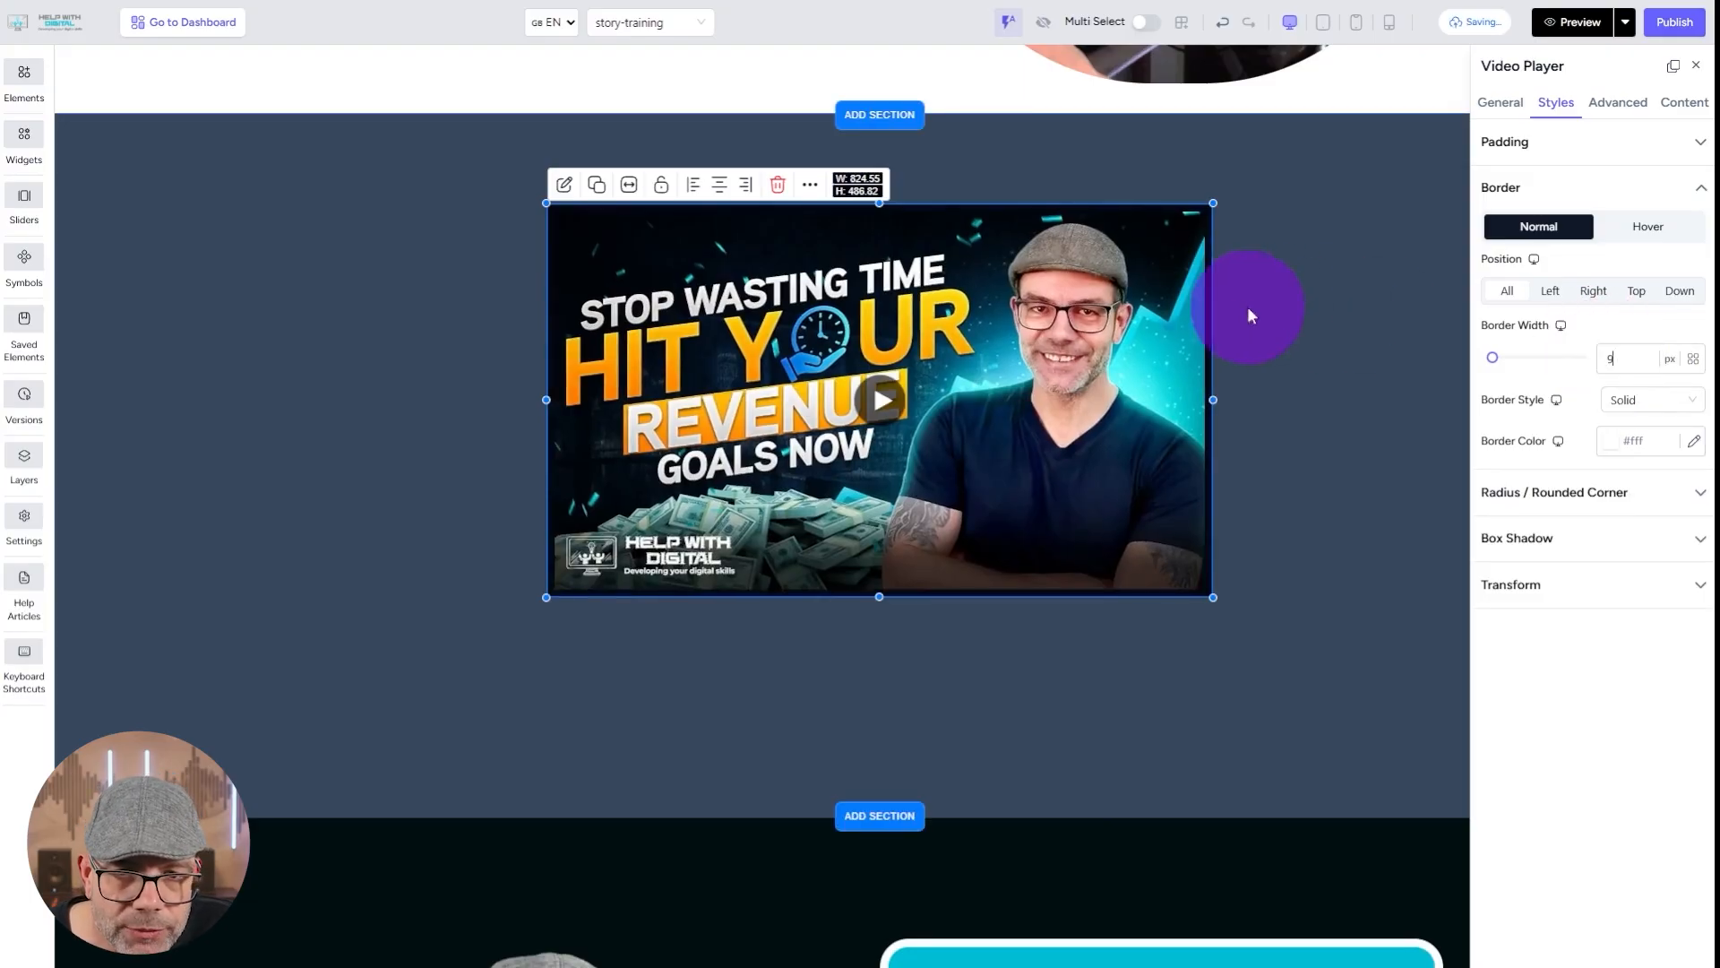
pyautogui.click(1696, 446)
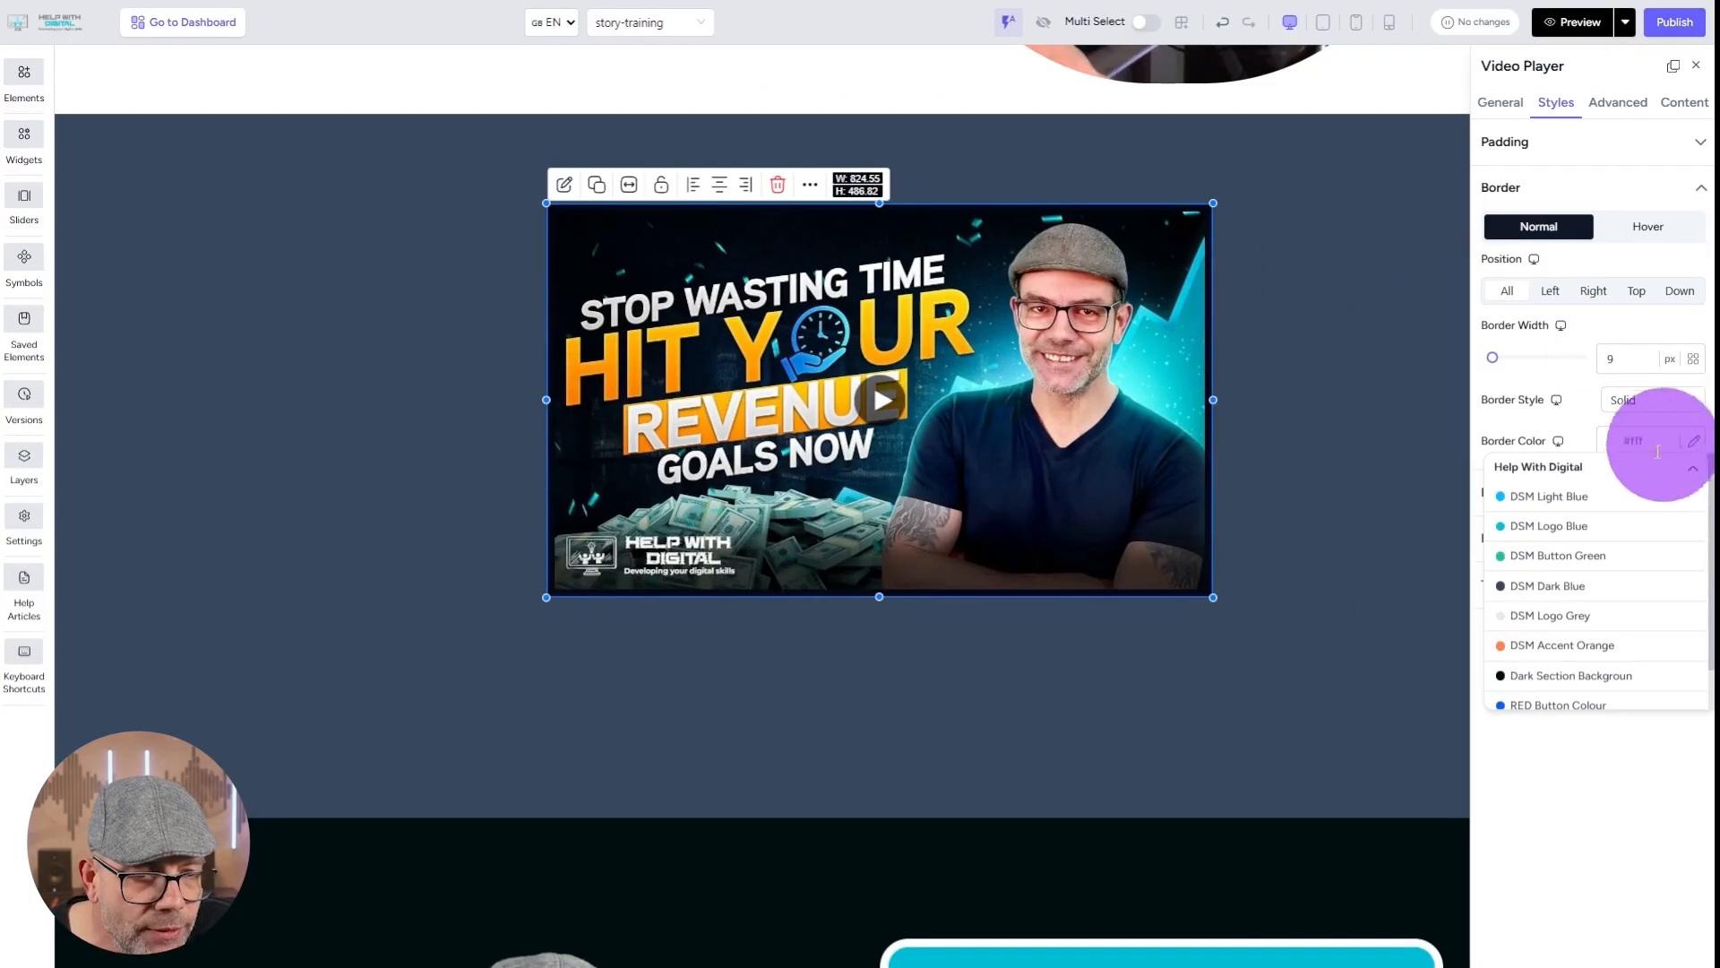
pyautogui.click(1555, 553)
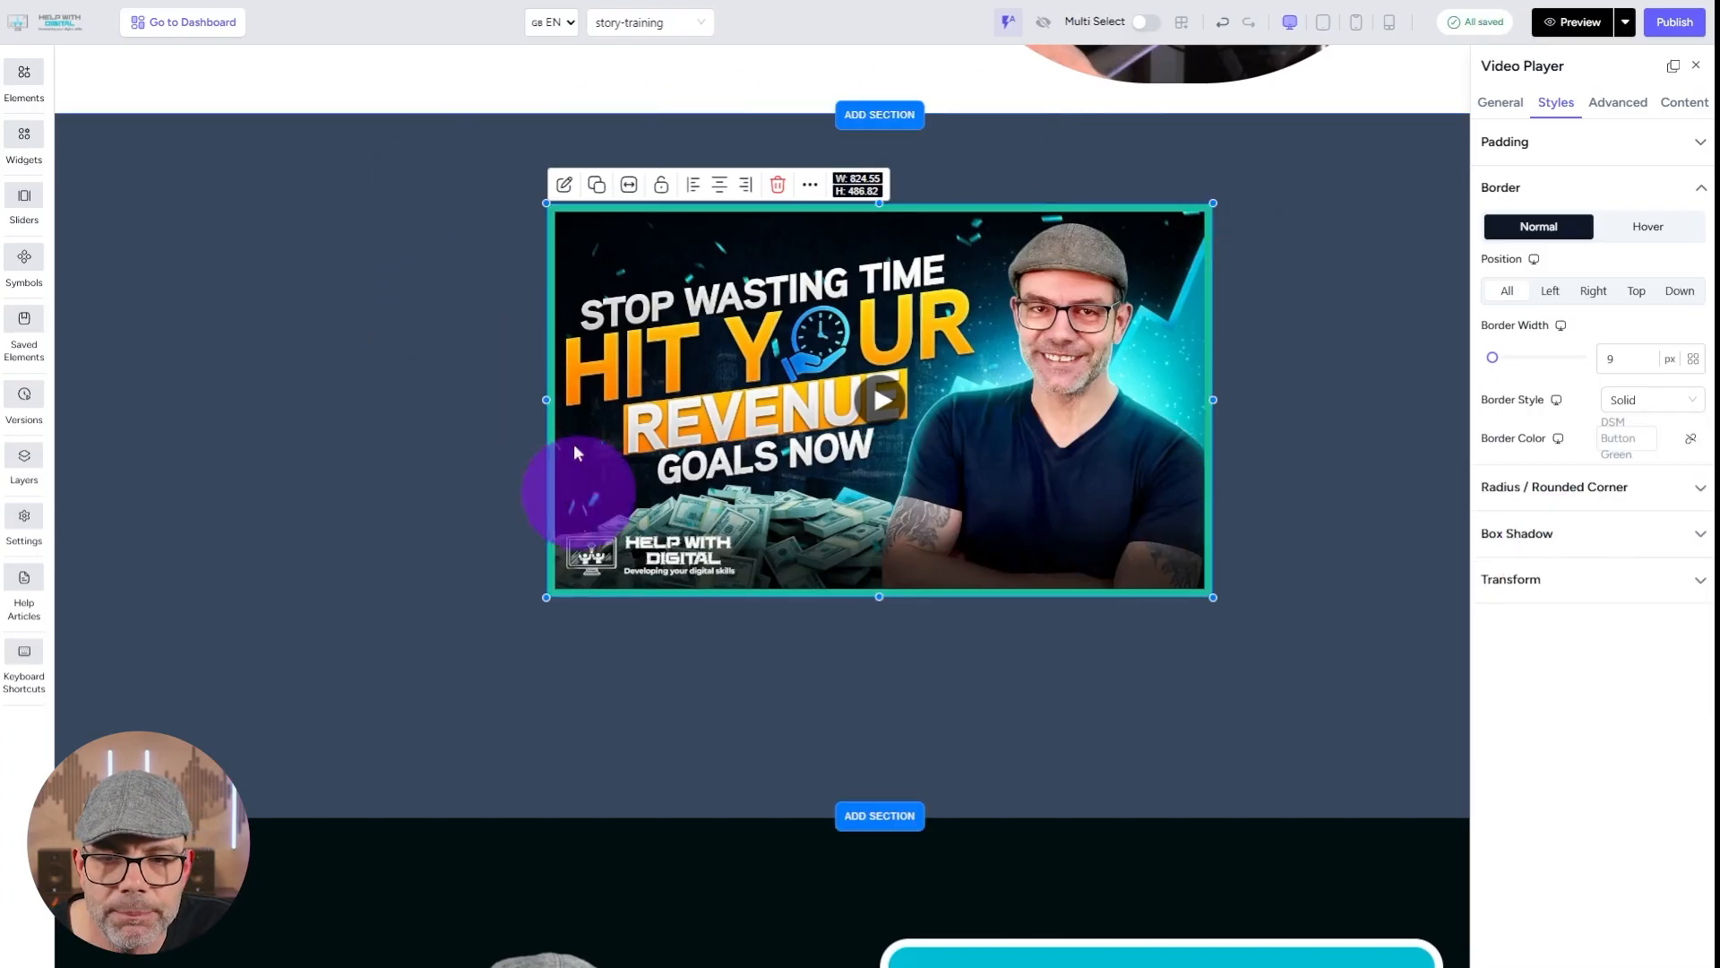
pyautogui.click(295, 331)
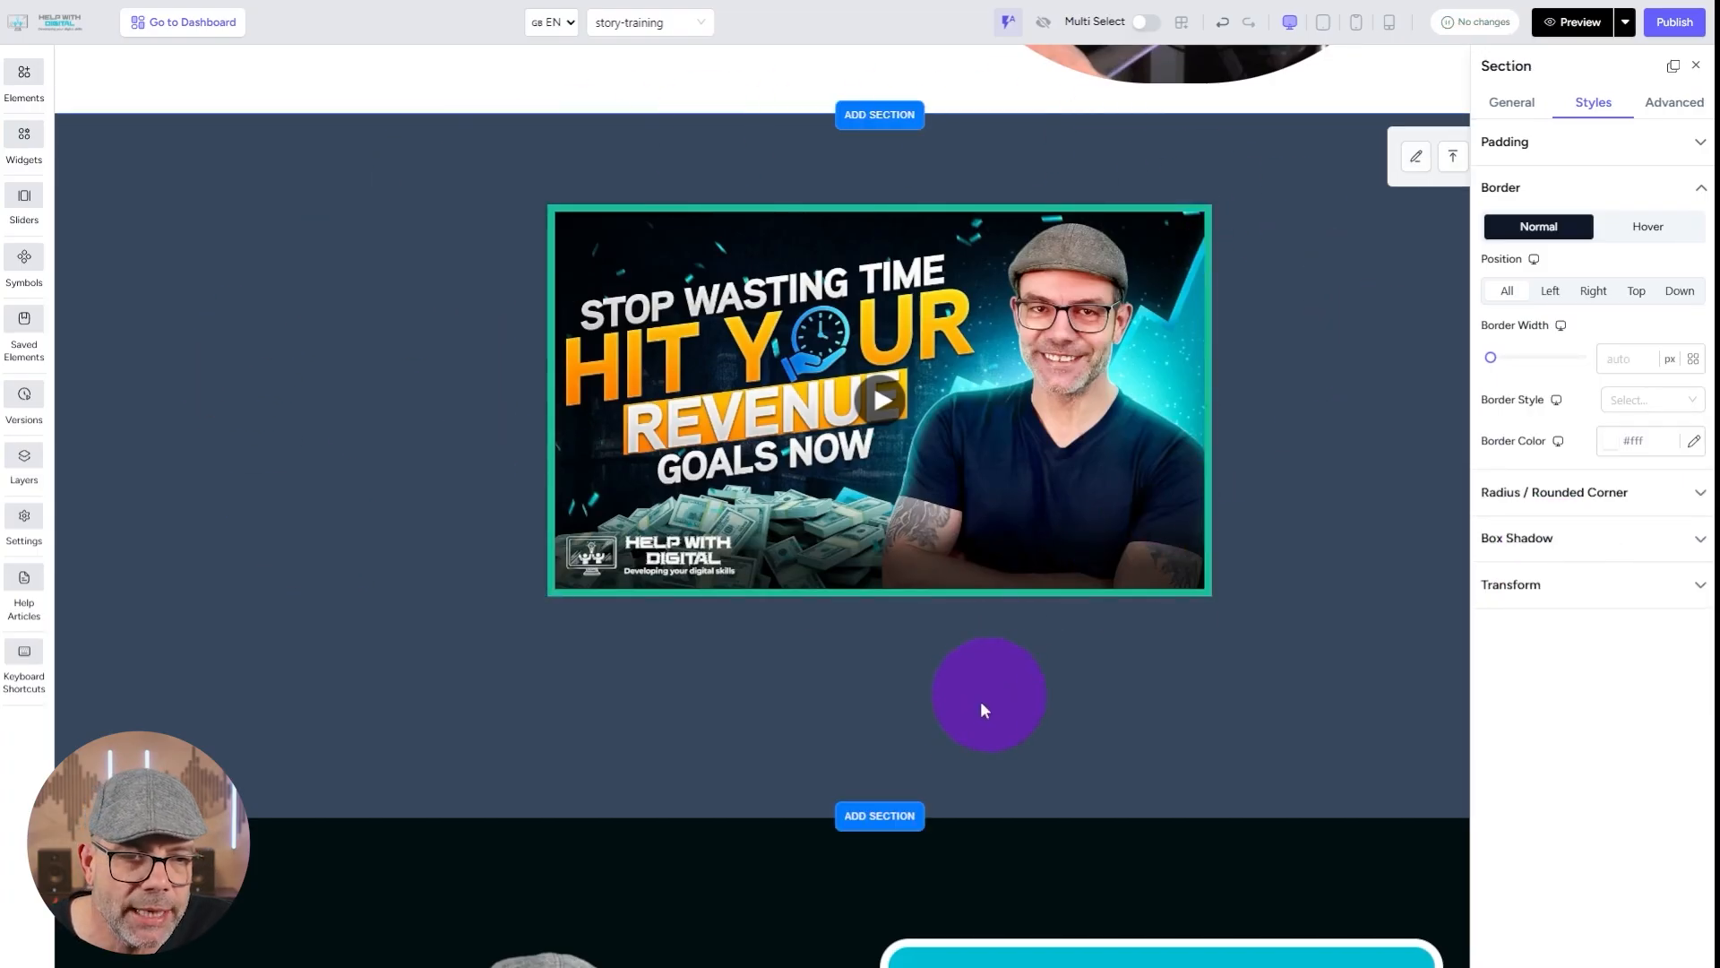
# Round all four corners of the video player equally with a 63 px radius.
pyautogui.click(1684, 492)
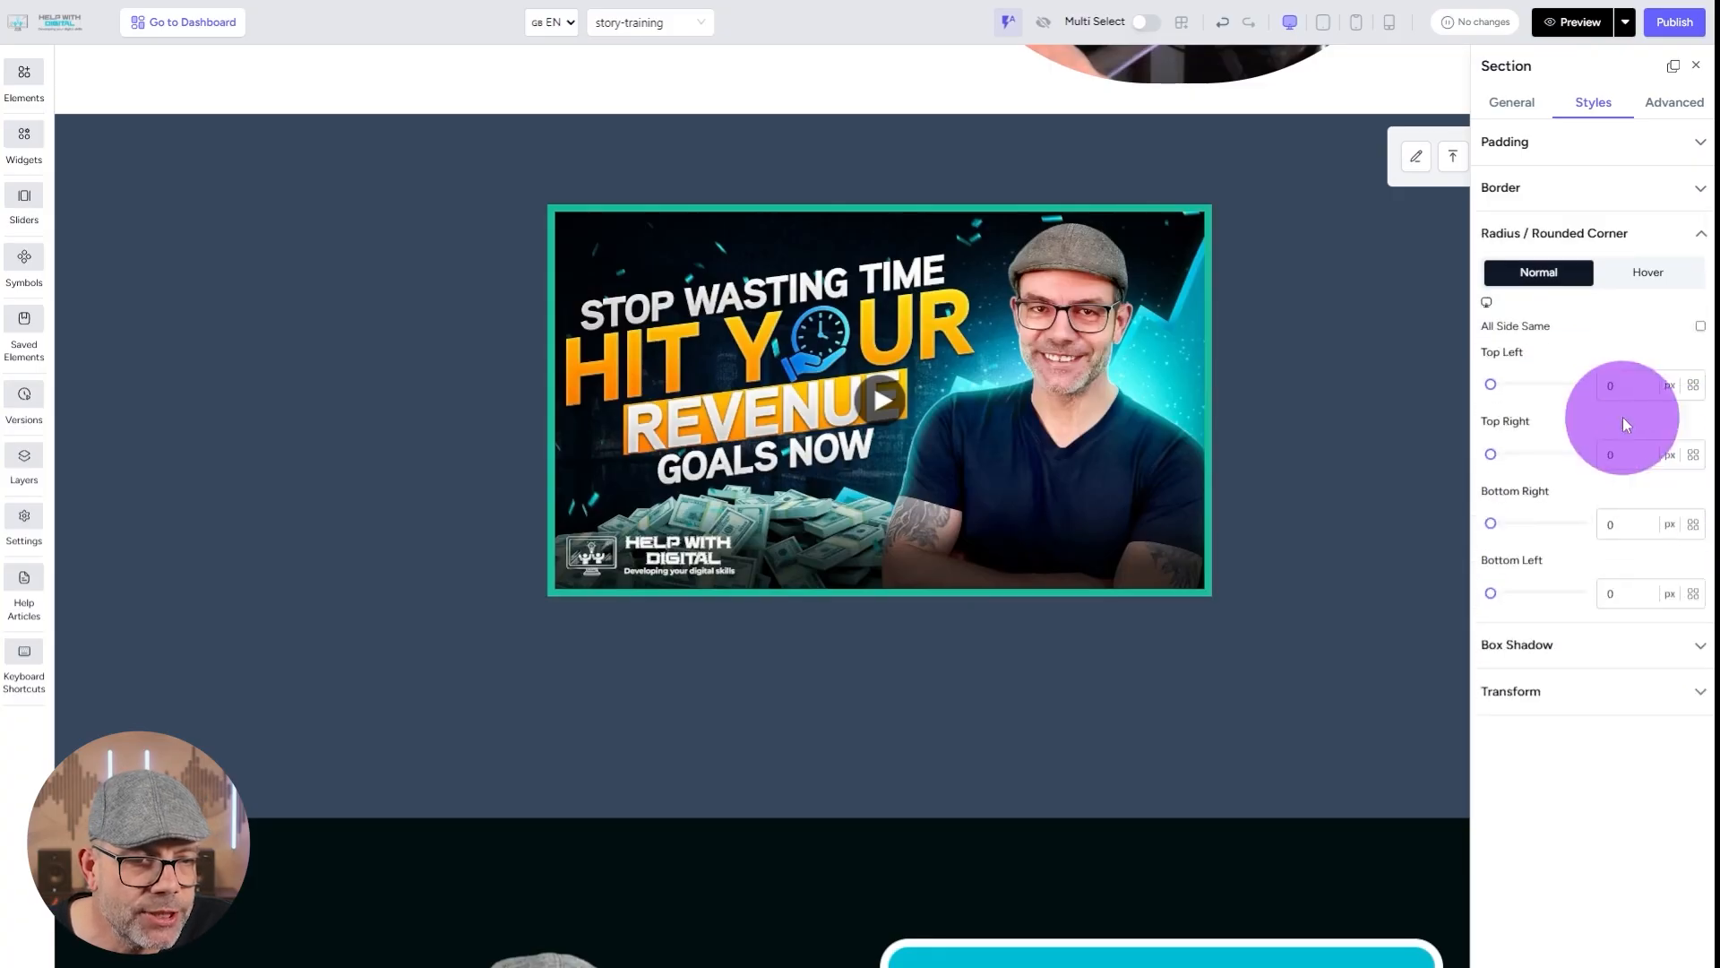
pyautogui.click(1492, 385)
pyautogui.moveTo(1493, 387)
pyautogui.mouseDown()
pyautogui.moveTo(1423, 390)
pyautogui.moveTo(1505, 386)
pyautogui.mouseUp()
pyautogui.click(1195, 392)
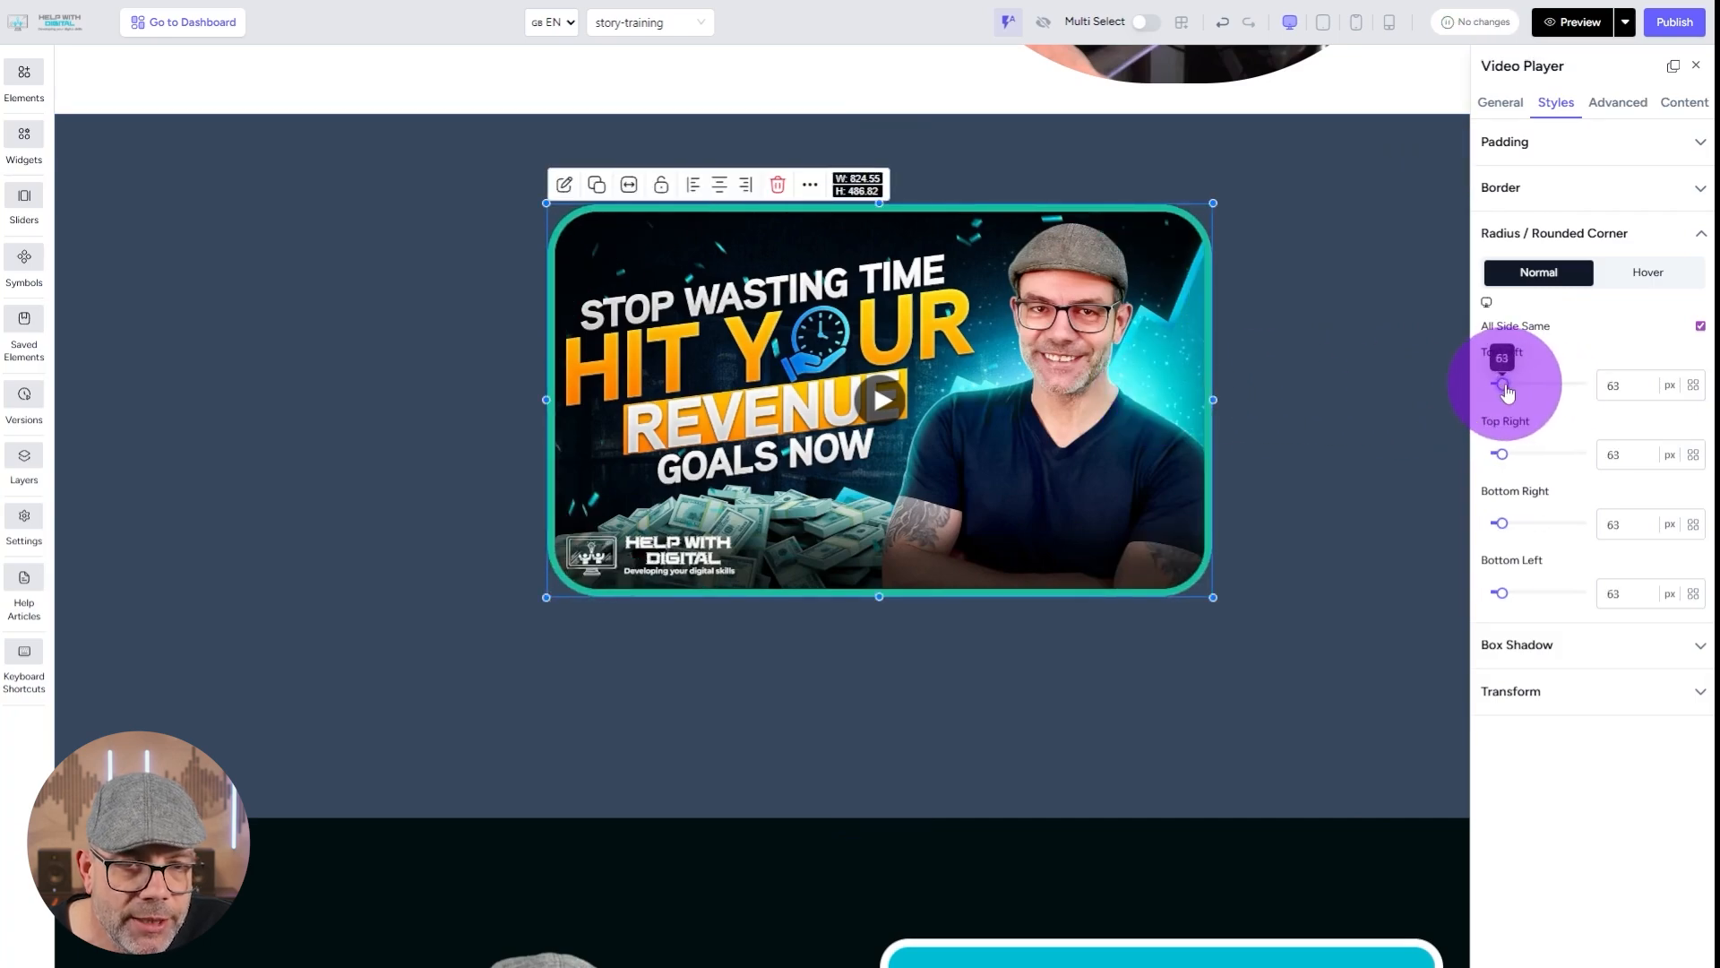
pyautogui.click(345, 251)
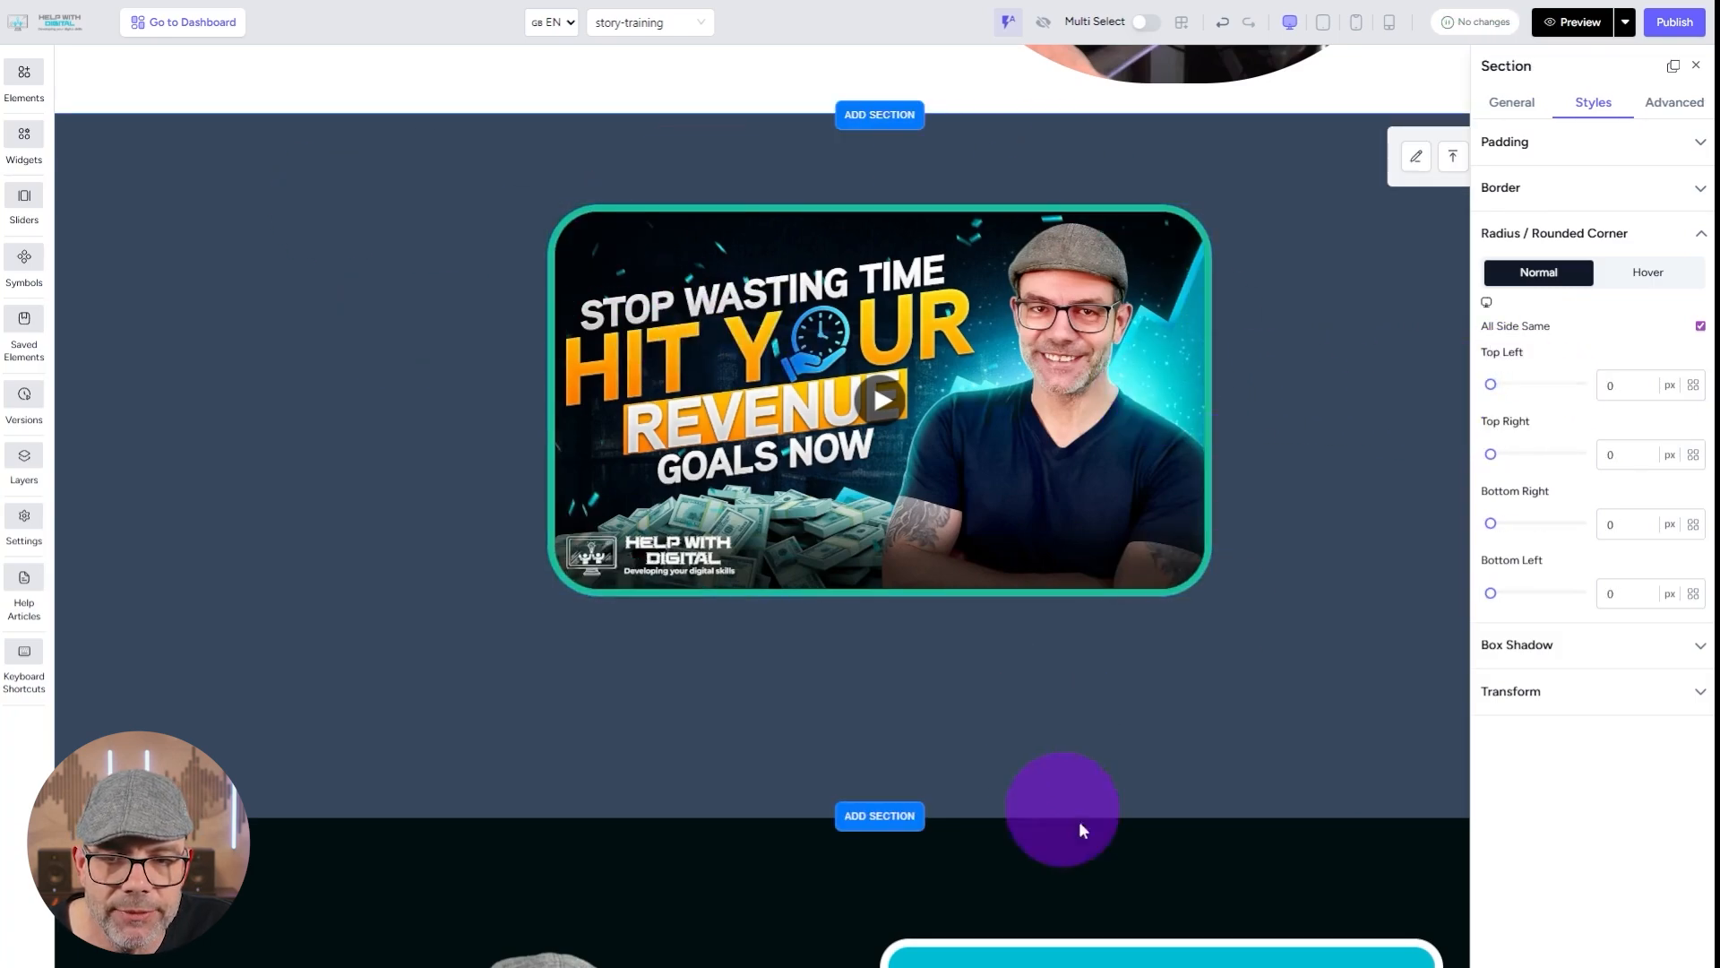
# Give the section an outer box shadow in DSM Accent Orange with a 0 px blur radius.
pyautogui.click(1572, 647)
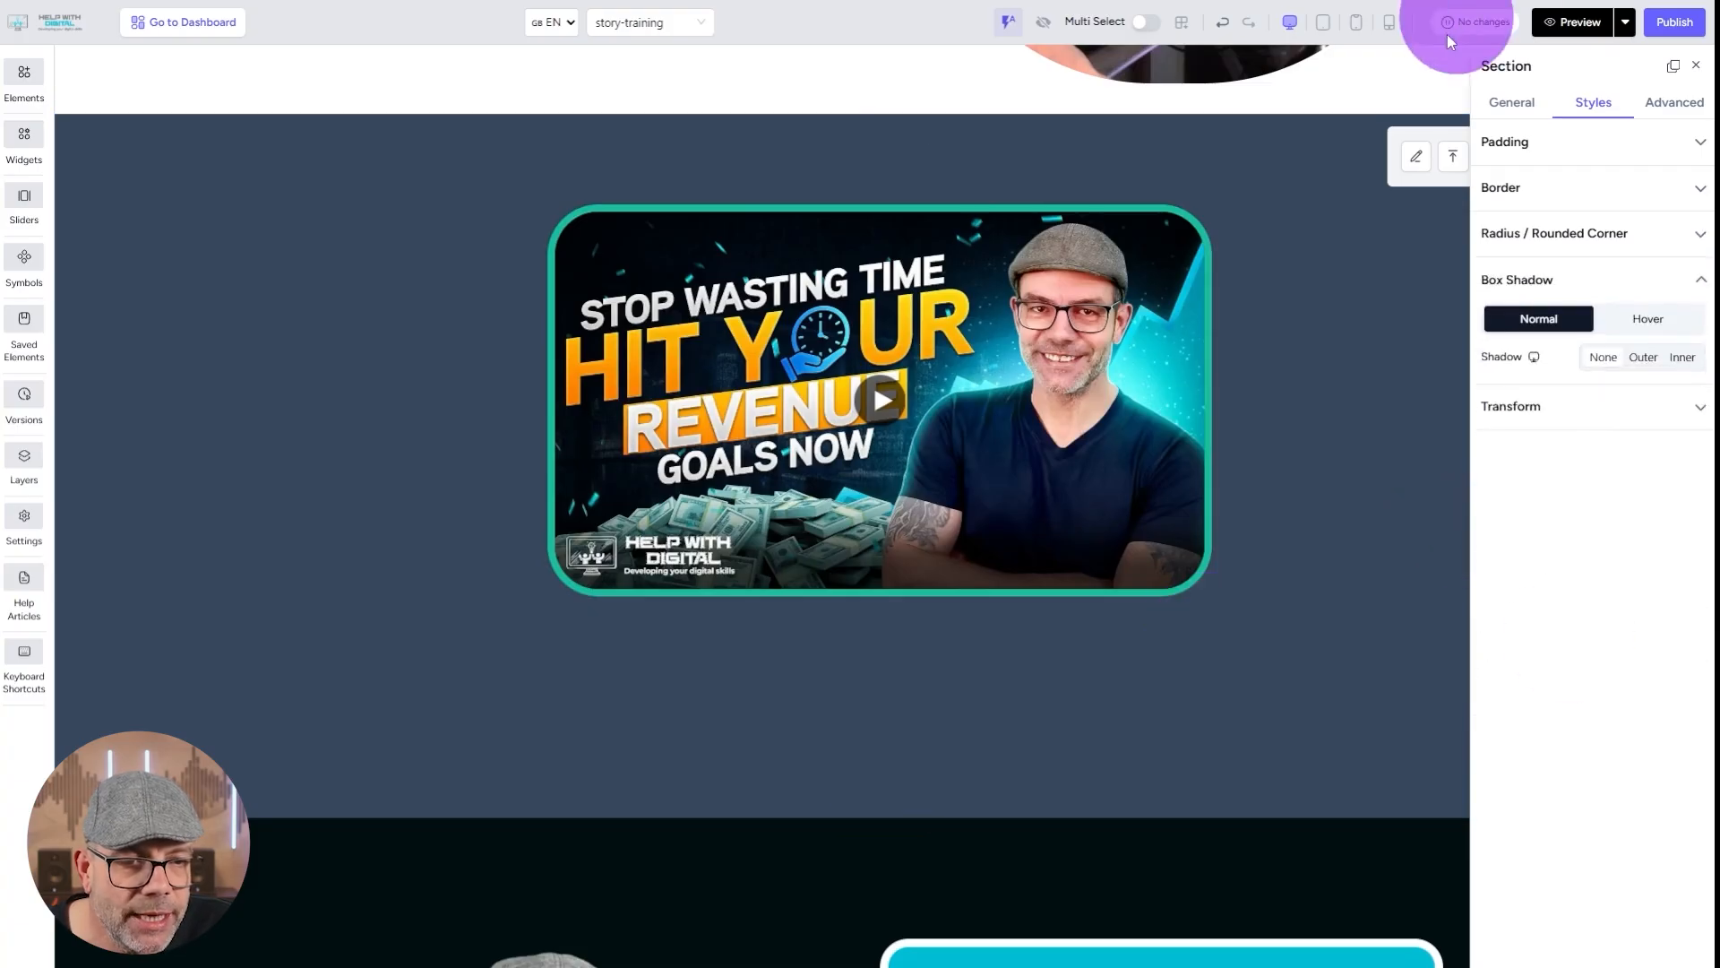
pyautogui.click(1645, 358)
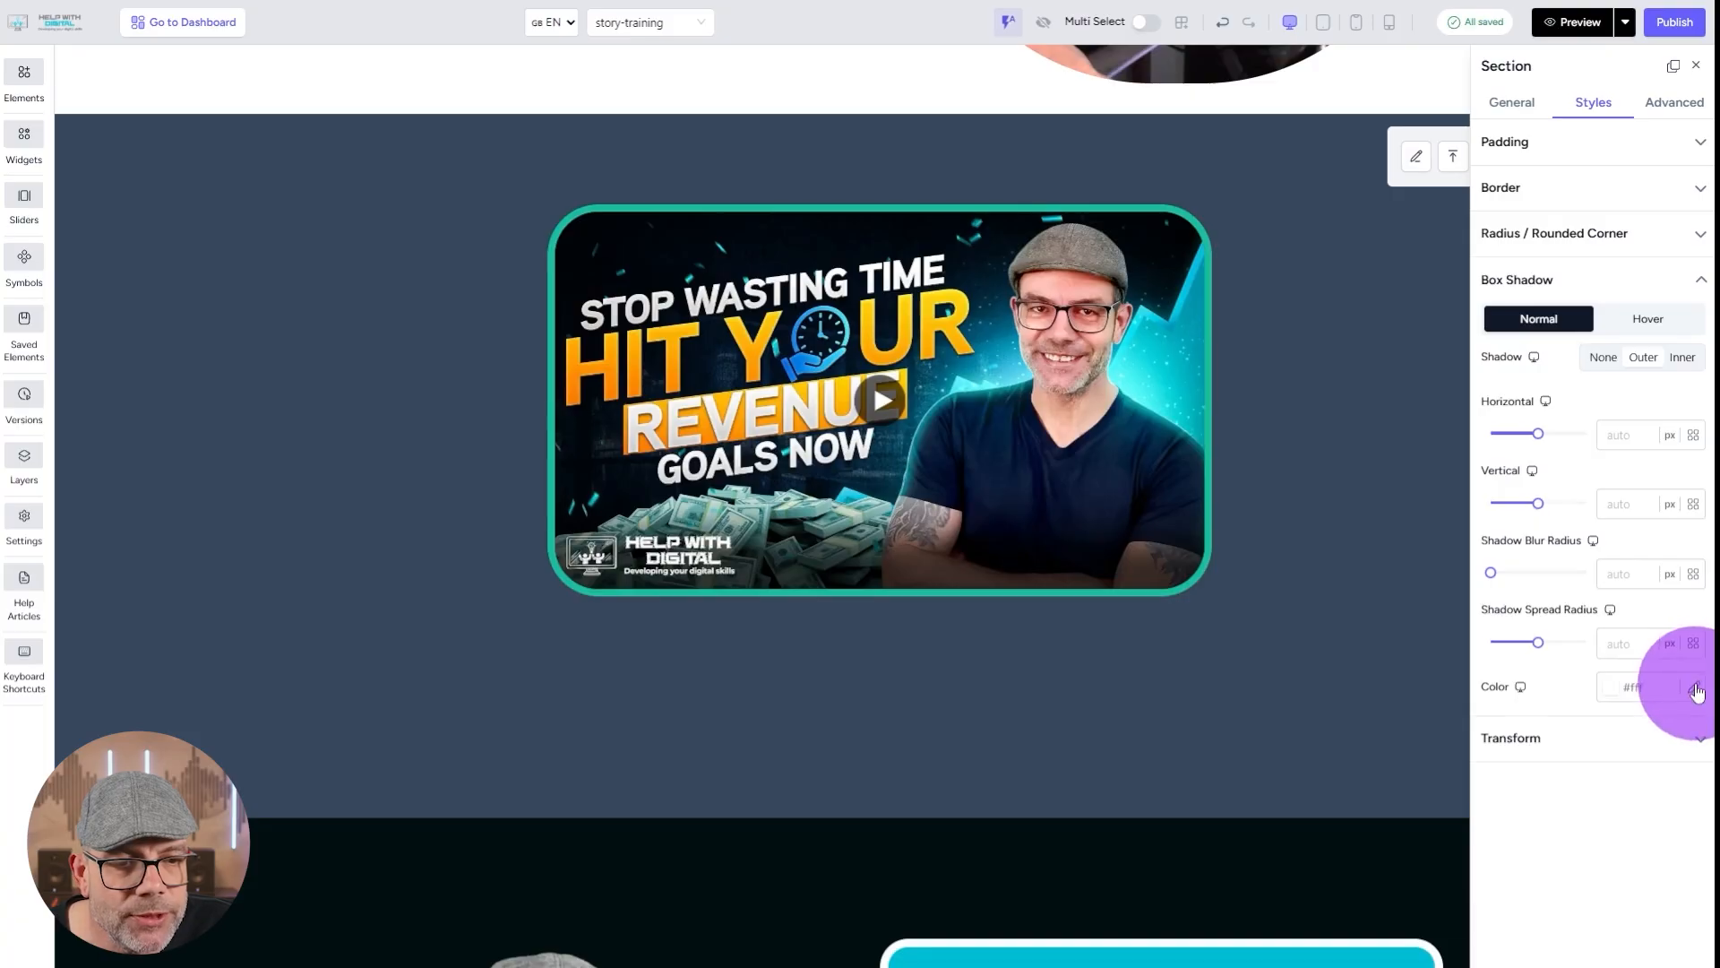
pyautogui.click(1695, 689)
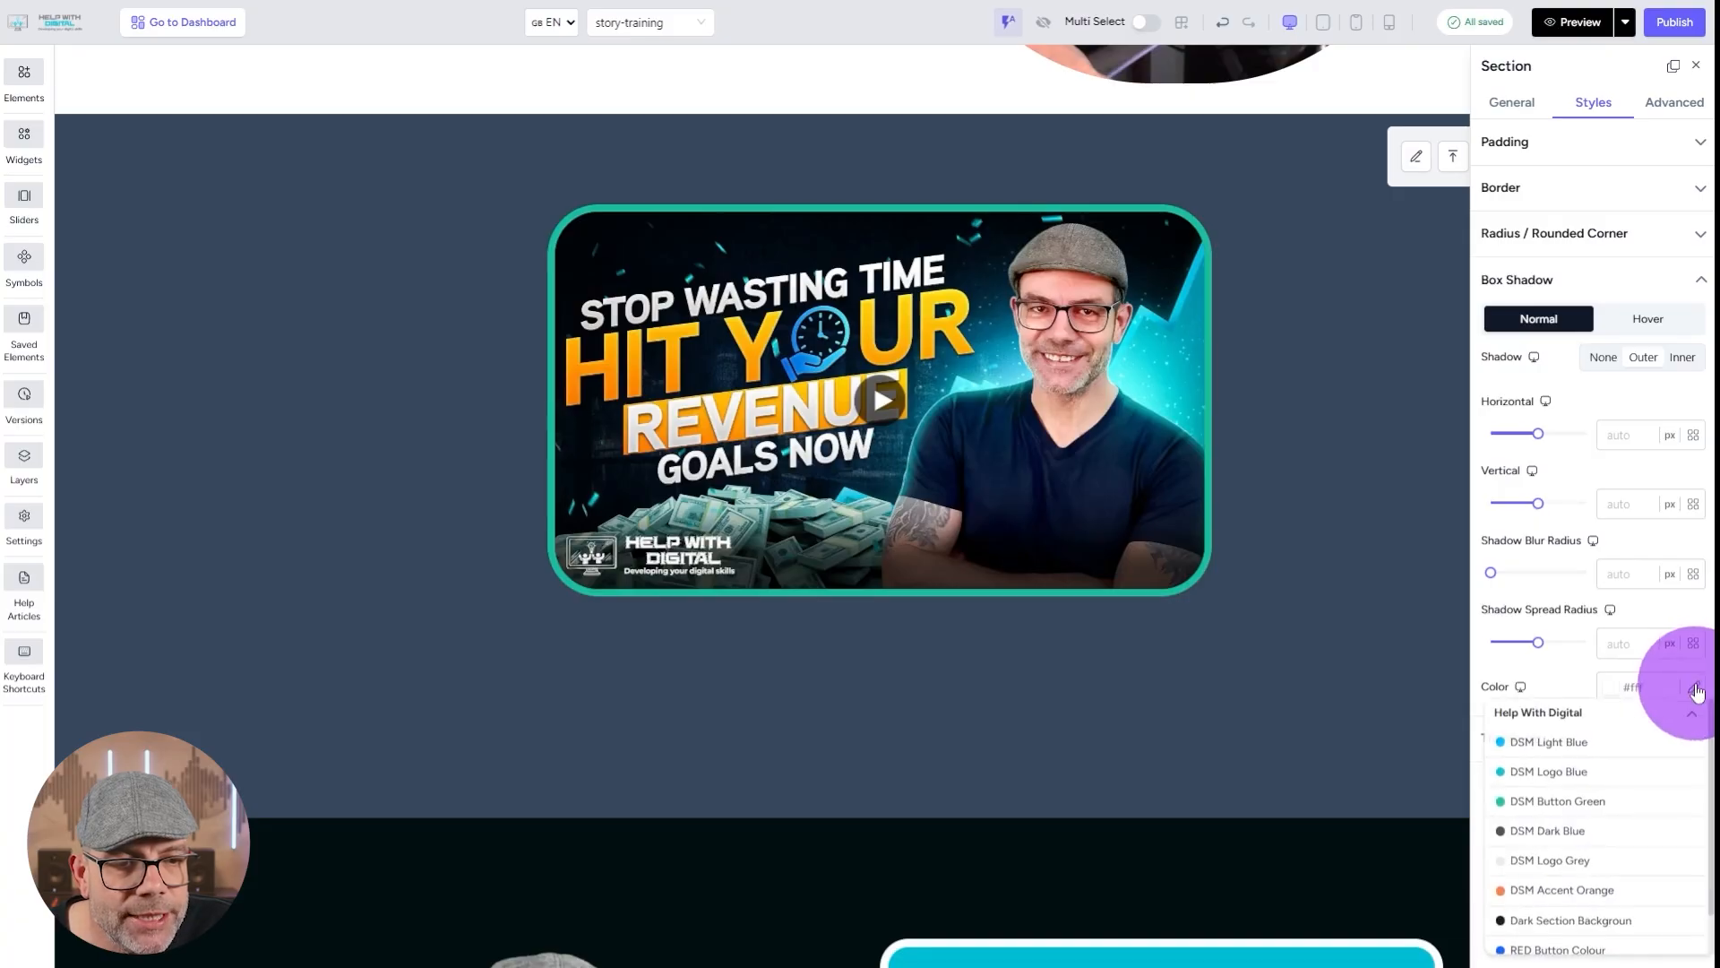
pyautogui.click(1574, 892)
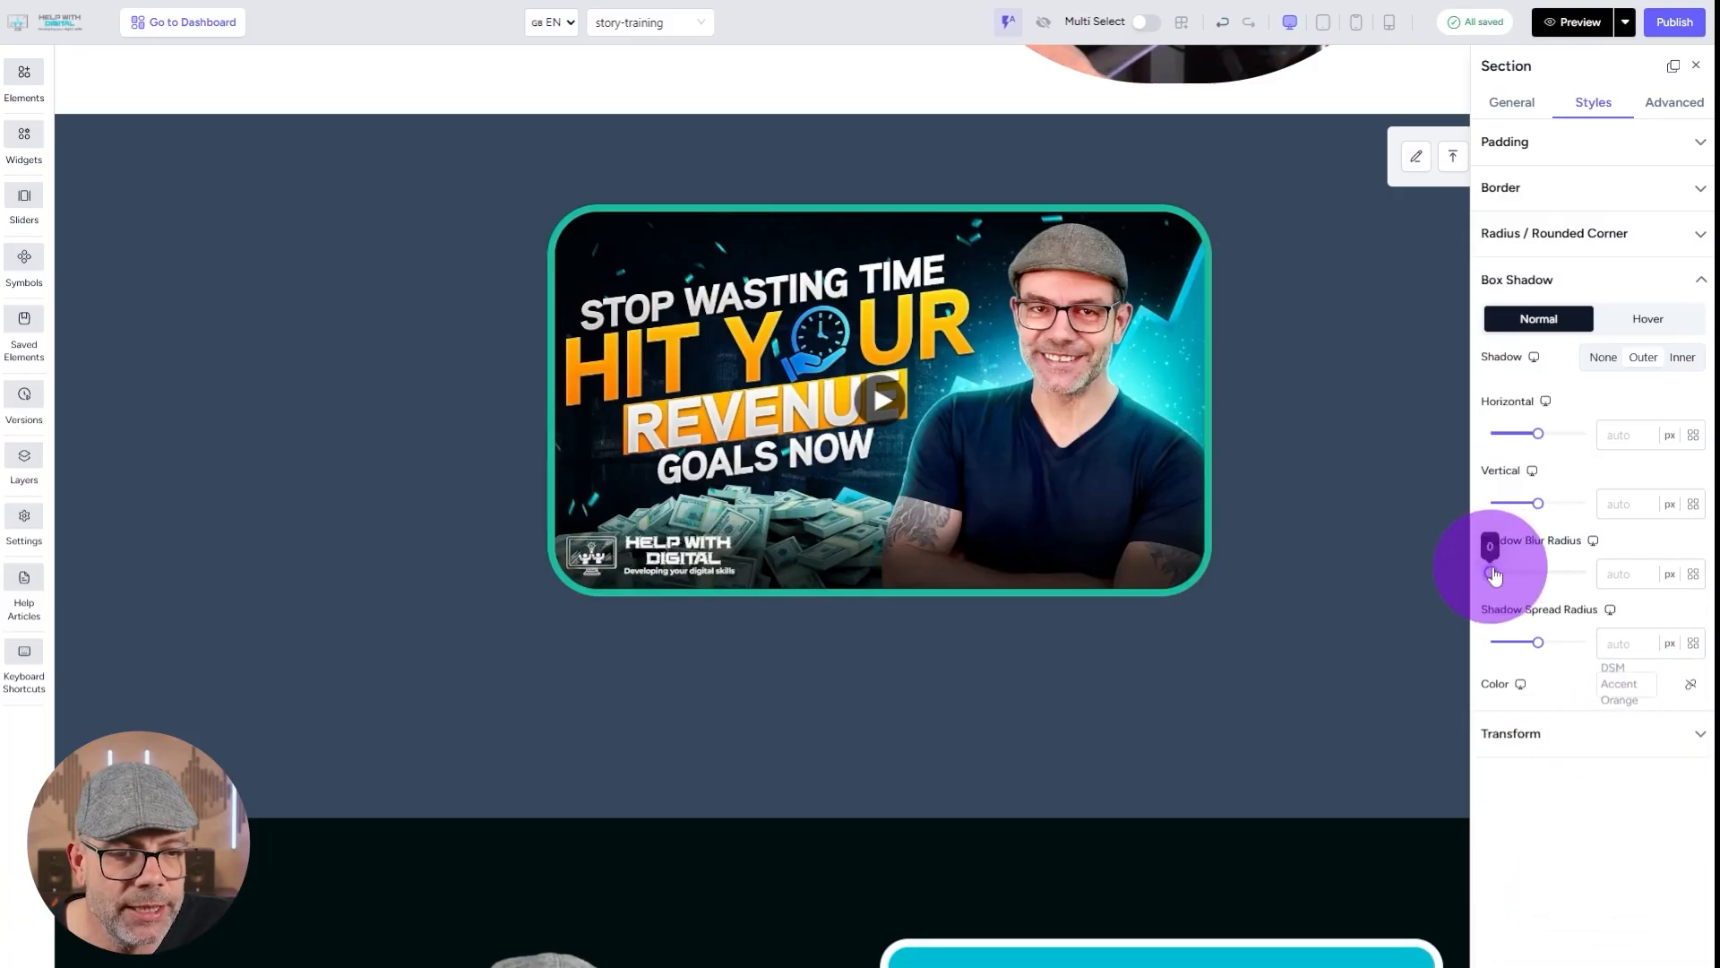
pyautogui.moveTo(1493, 575); pyautogui.dragTo(1504, 576)
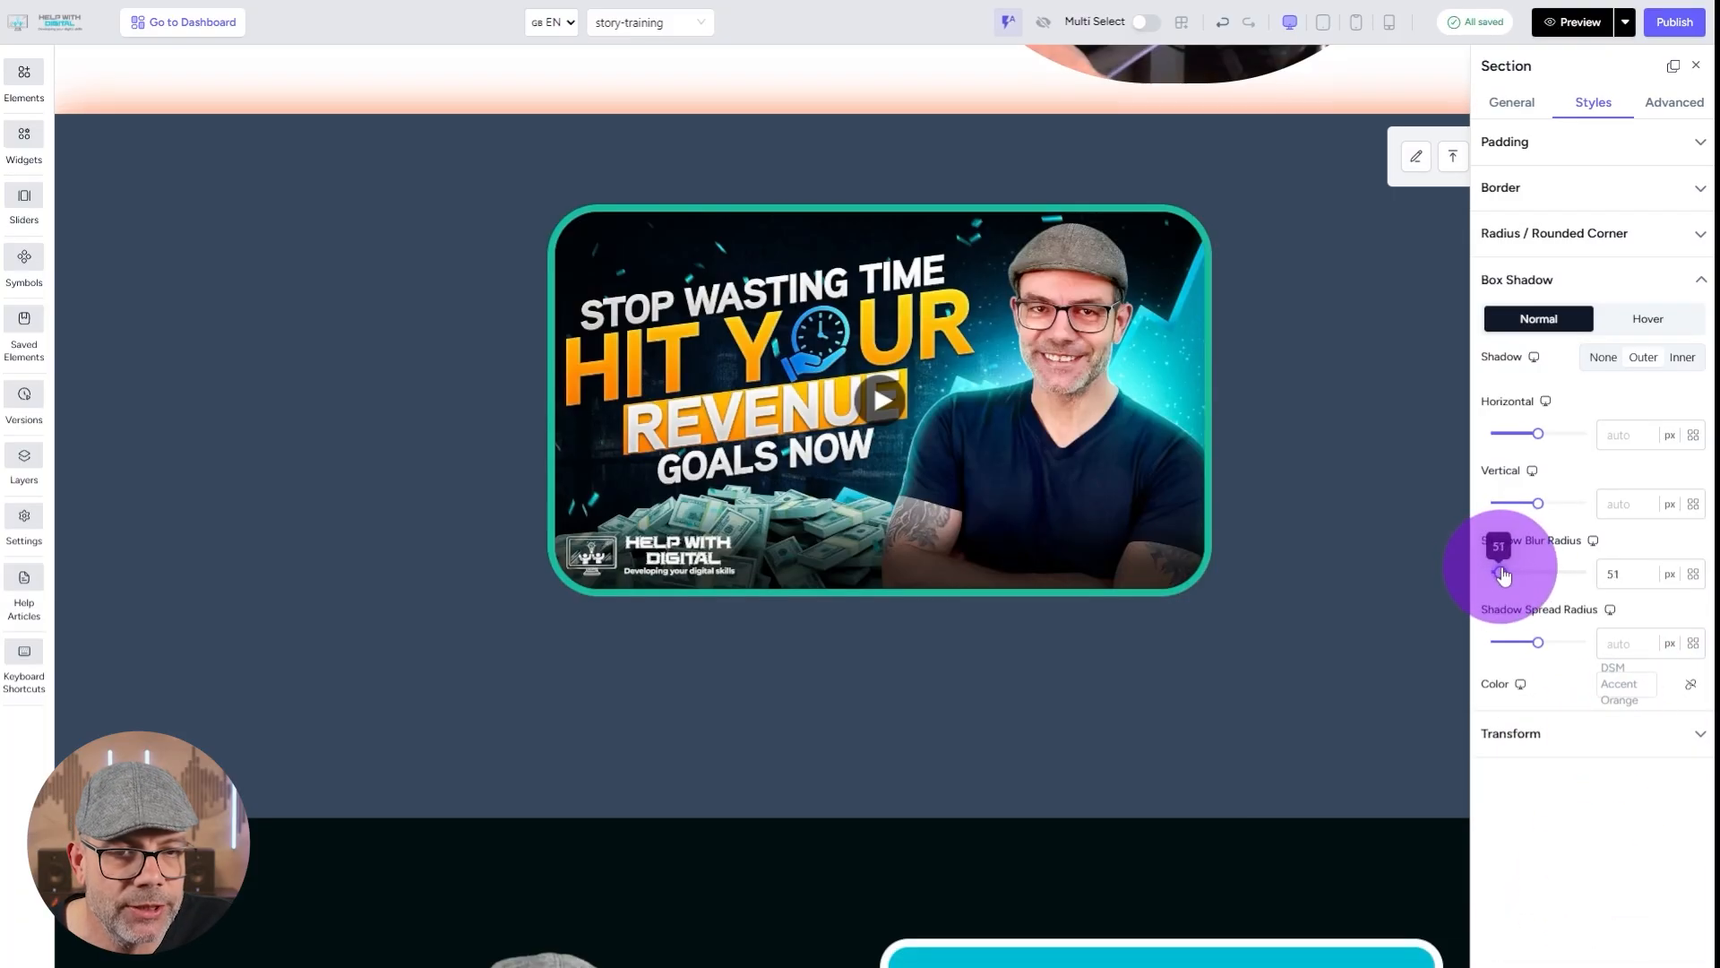
# Add an outer box shadow to the video player in DSM Accent Orange with a 173 px blur radius.
pyautogui.click(1194, 475)
pyautogui.click(1653, 687)
pyautogui.click(1559, 890)
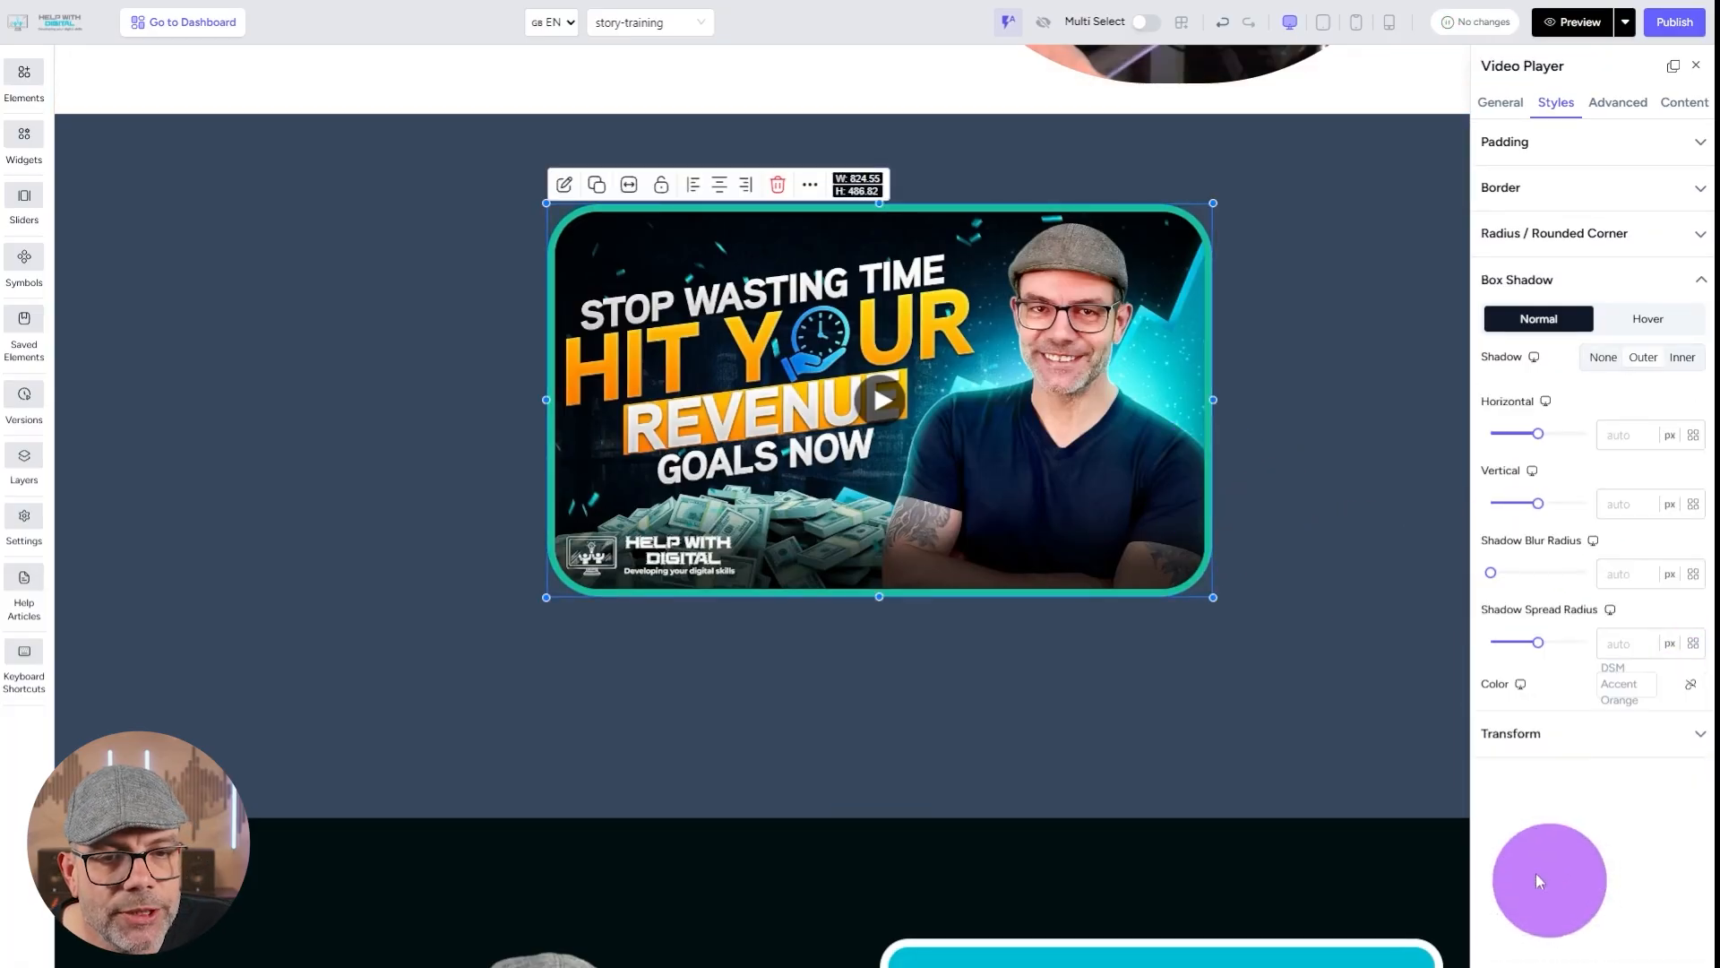
pyautogui.moveTo(1492, 573); pyautogui.dragTo(1531, 579)
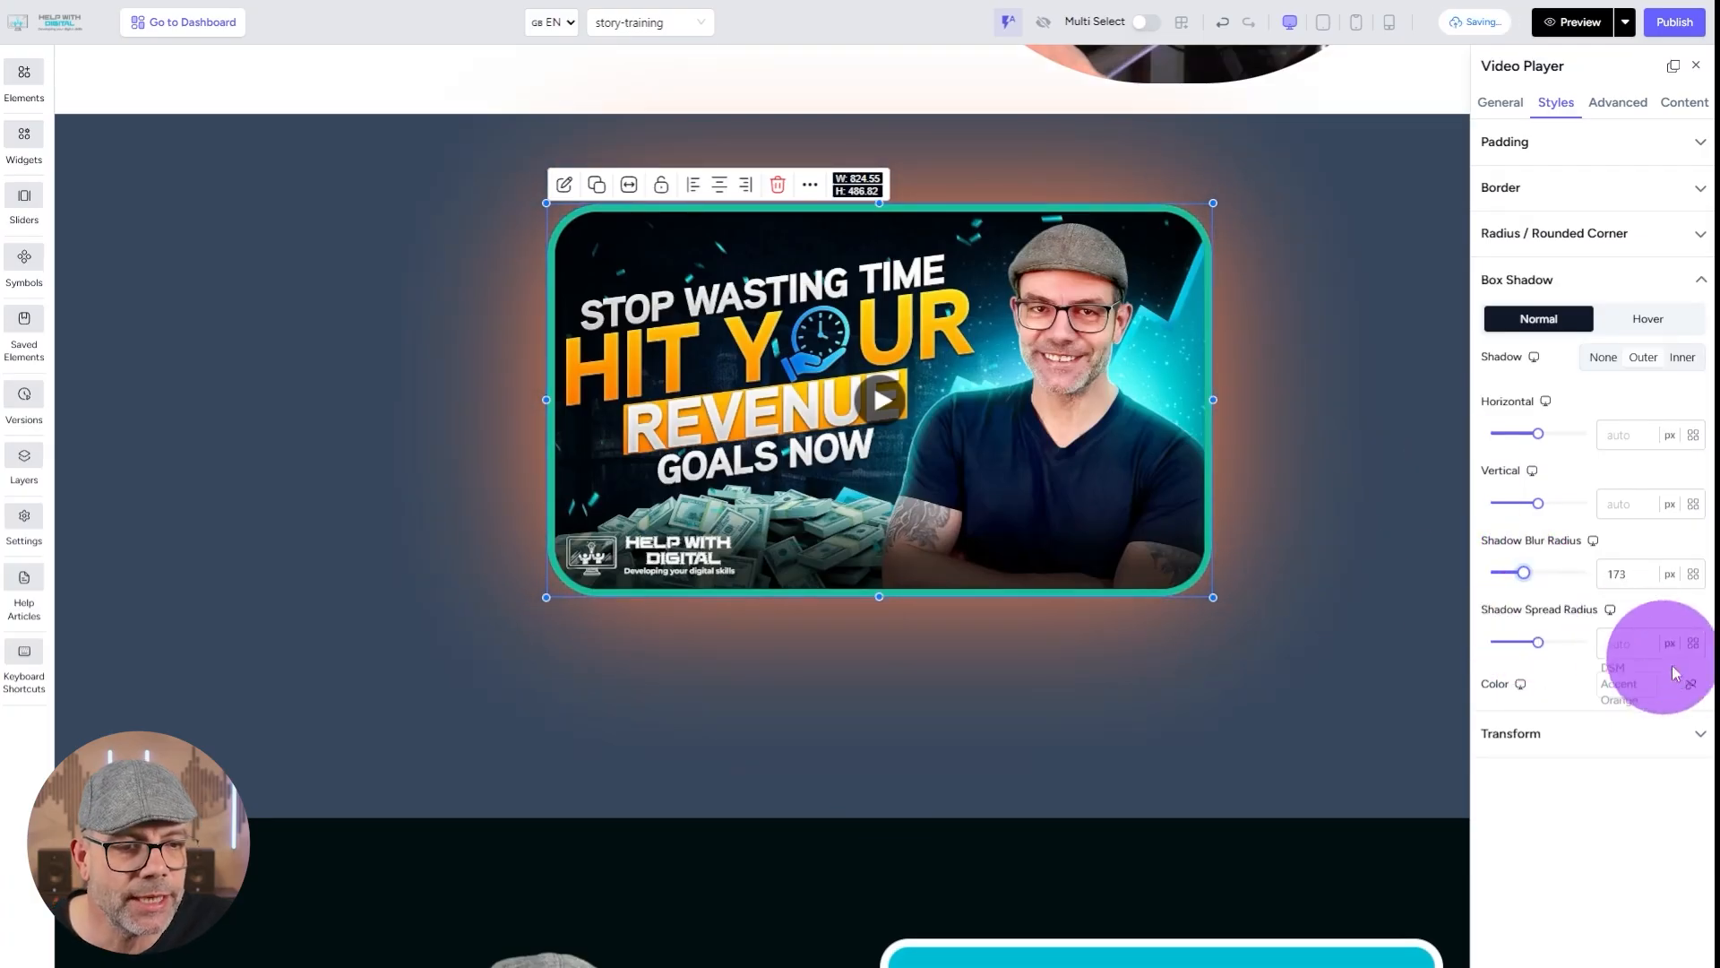
# Change the video player's shadow colour to DSM Light Blue and close the styling settings.
pyautogui.click(1700, 690)
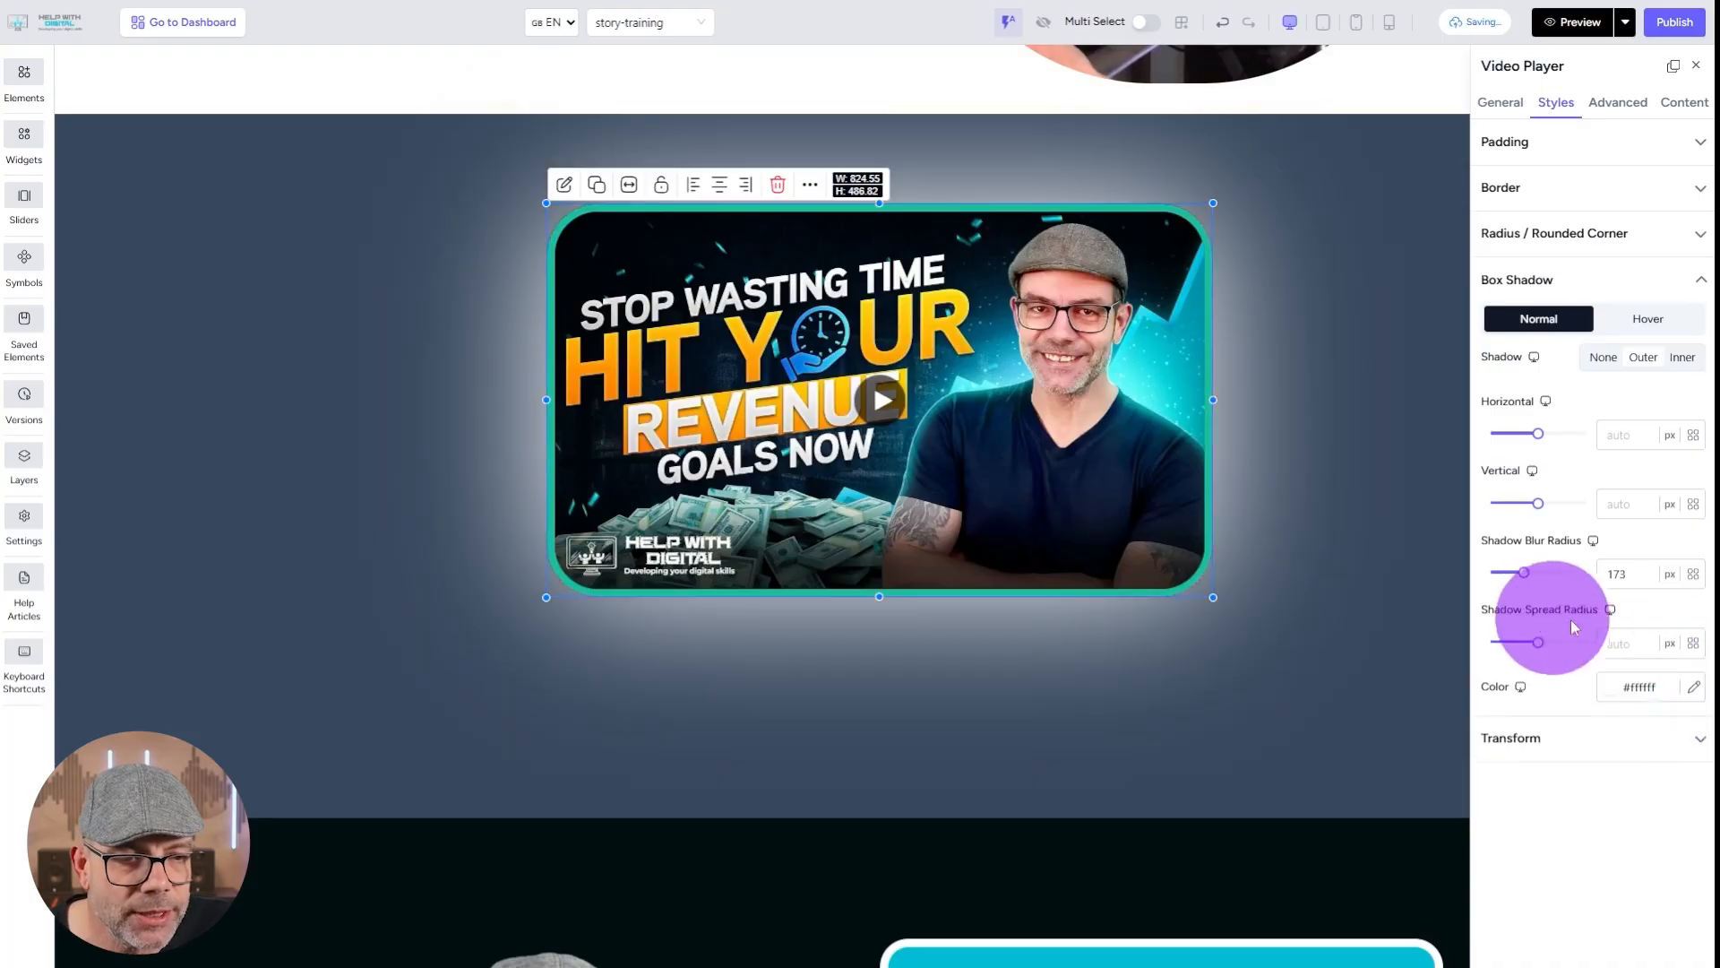
pyautogui.click(1692, 688)
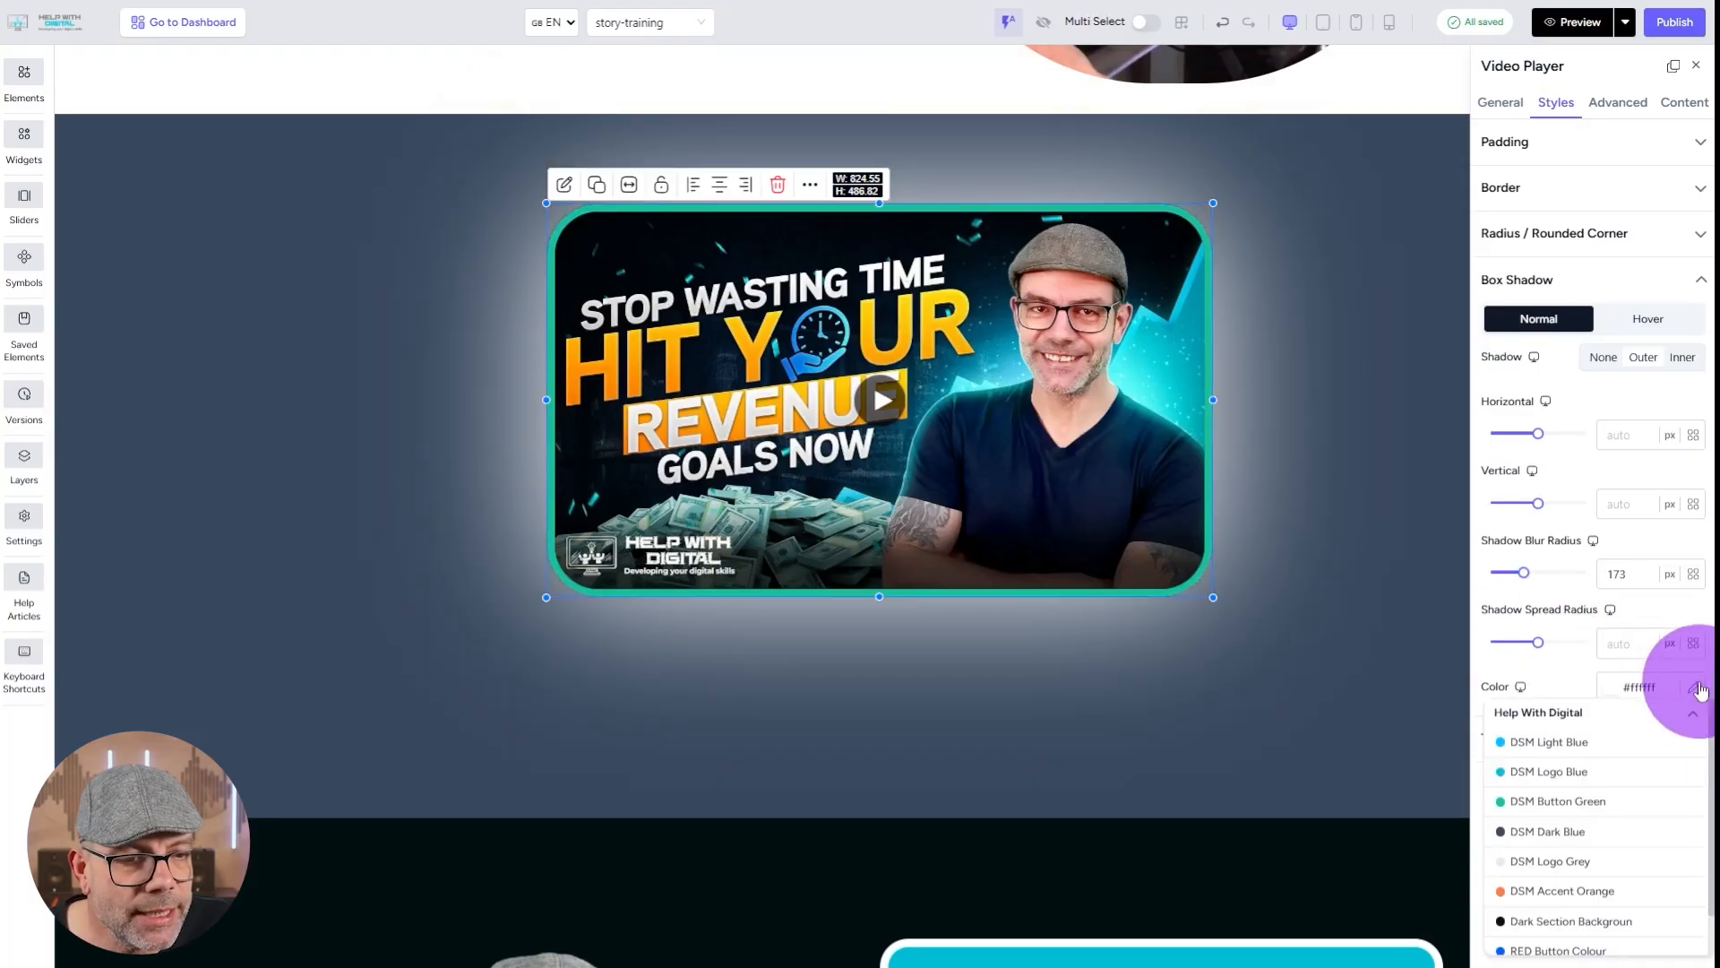
pyautogui.click(1571, 746)
pyautogui.click(346, 439)
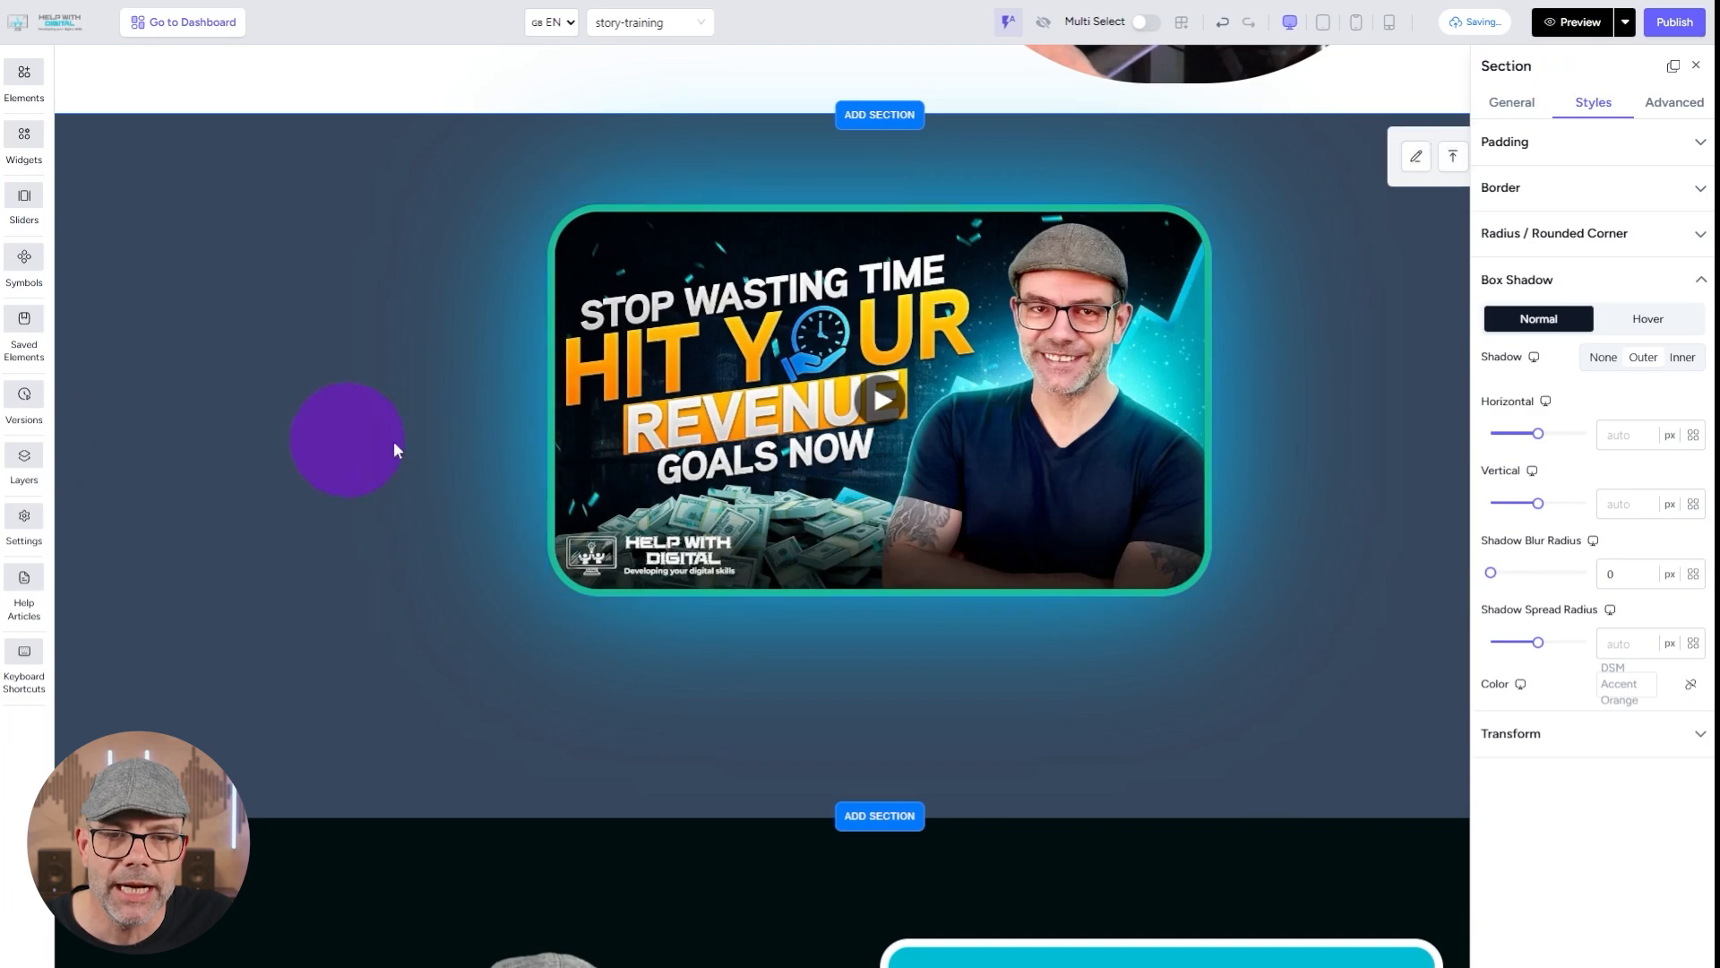
pyautogui.click(1696, 66)
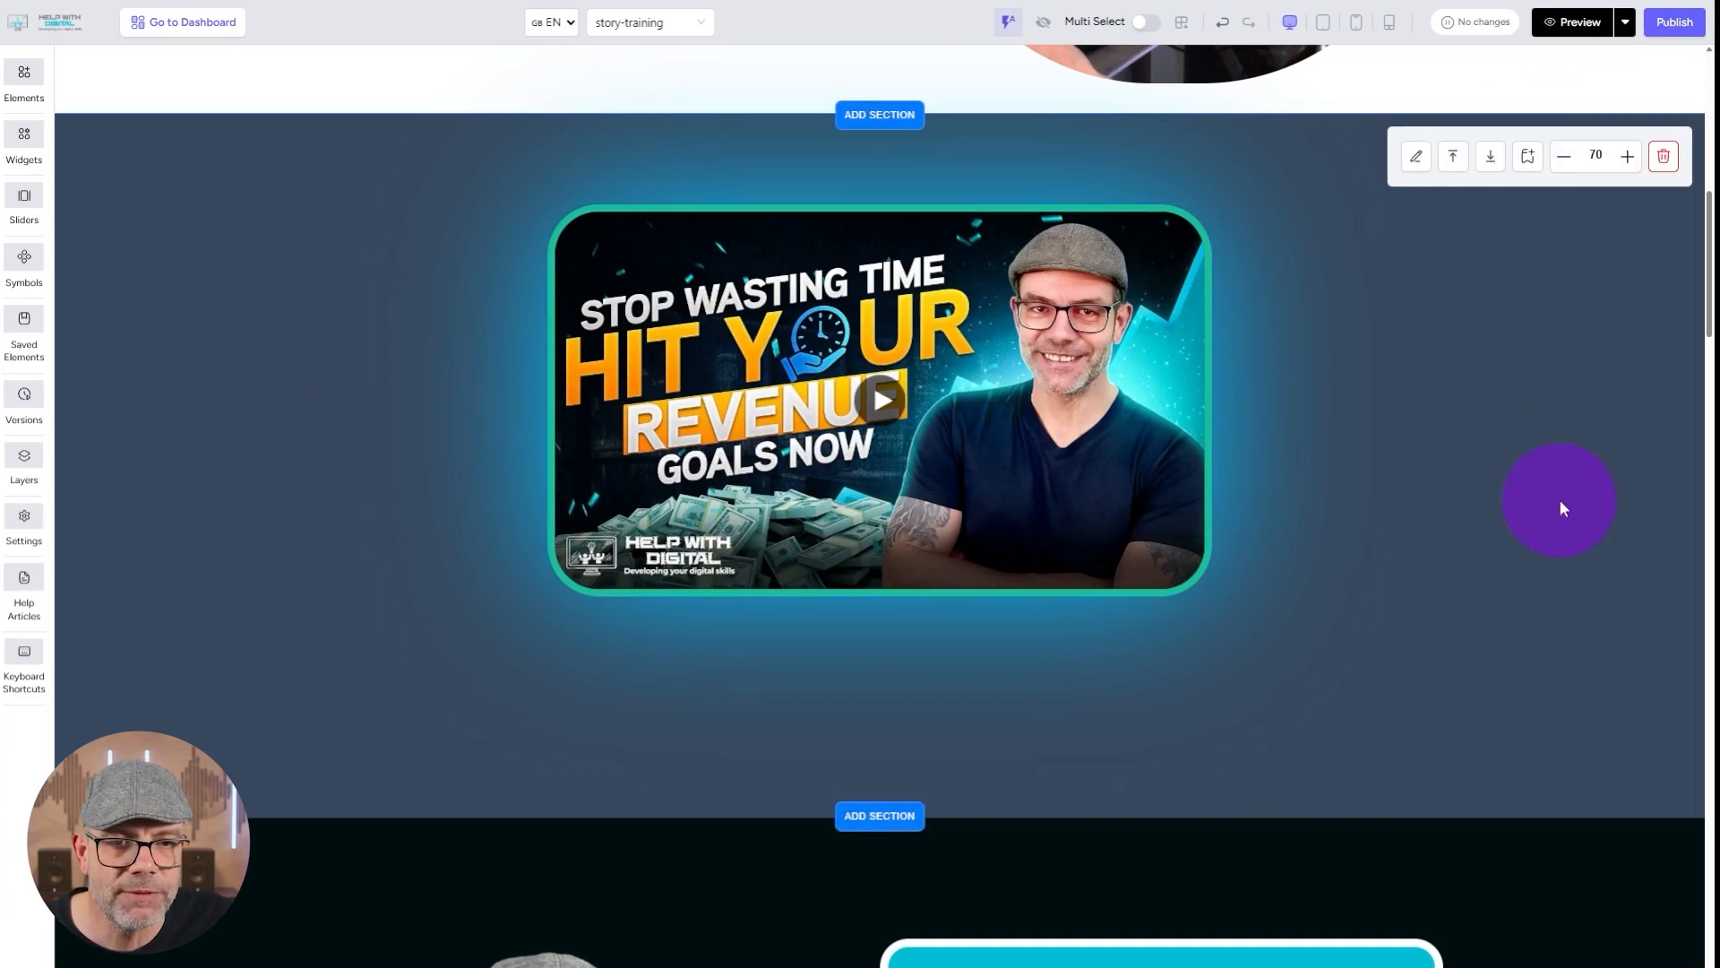
# Publish the story-training page and open its preview at the video section.
pyautogui.scroll(1, 401, 448)
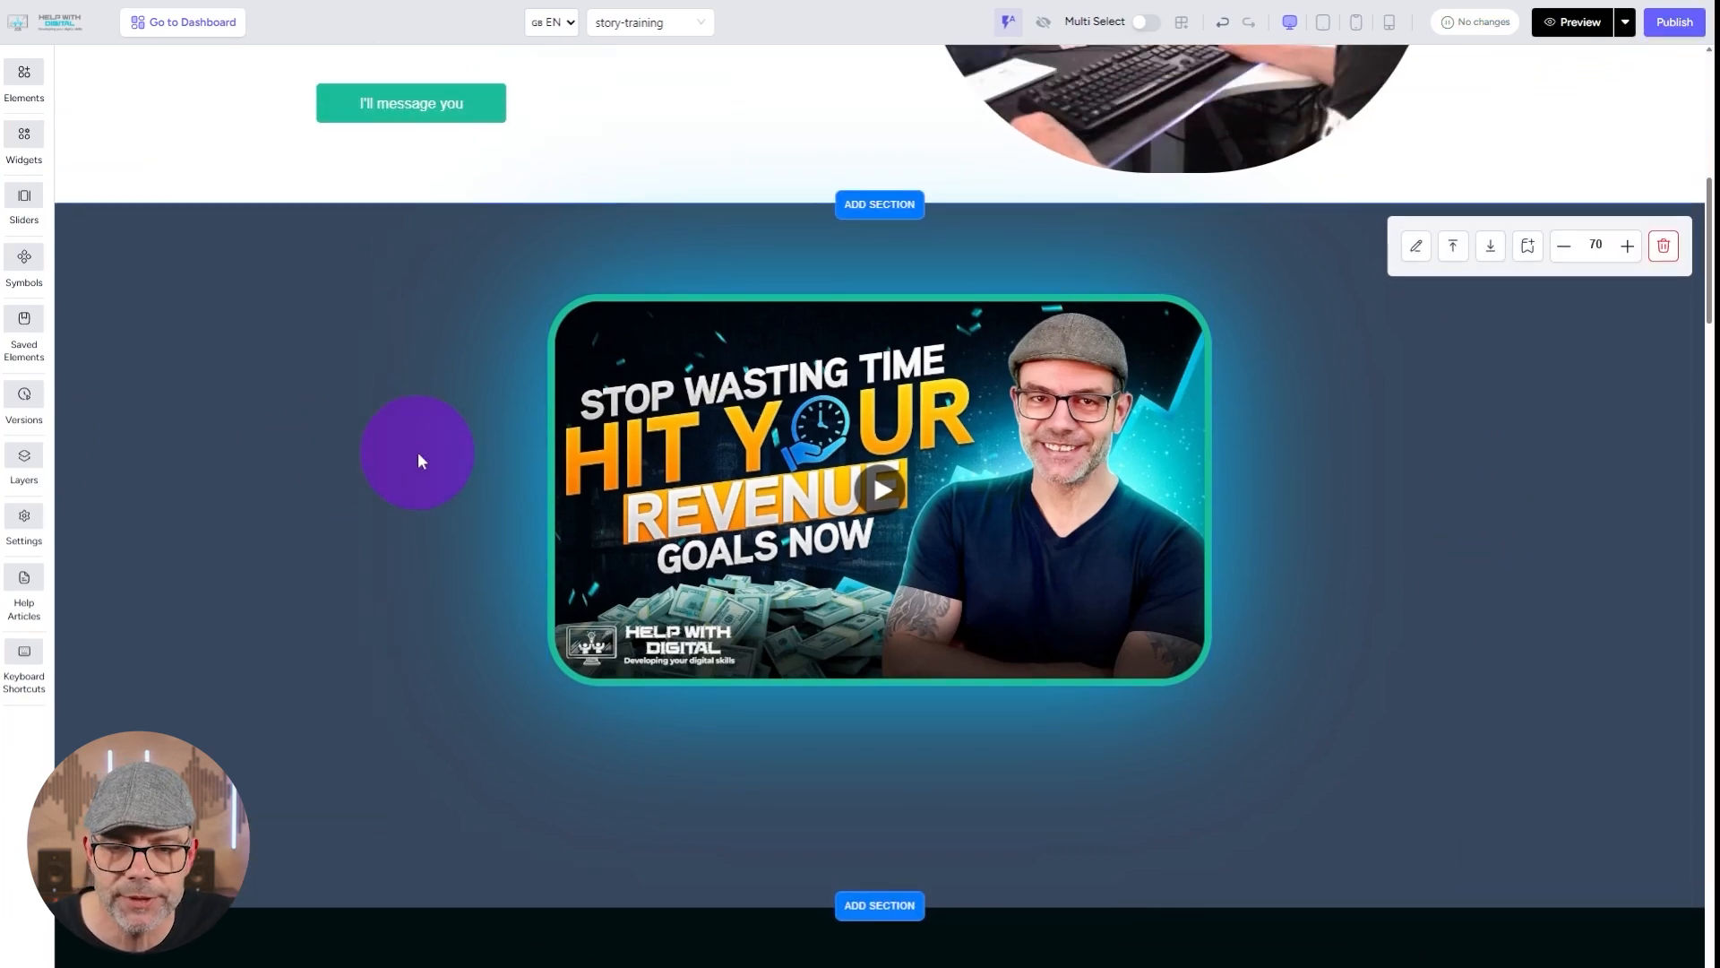
pyautogui.click(1680, 27)
pyautogui.click(1584, 27)
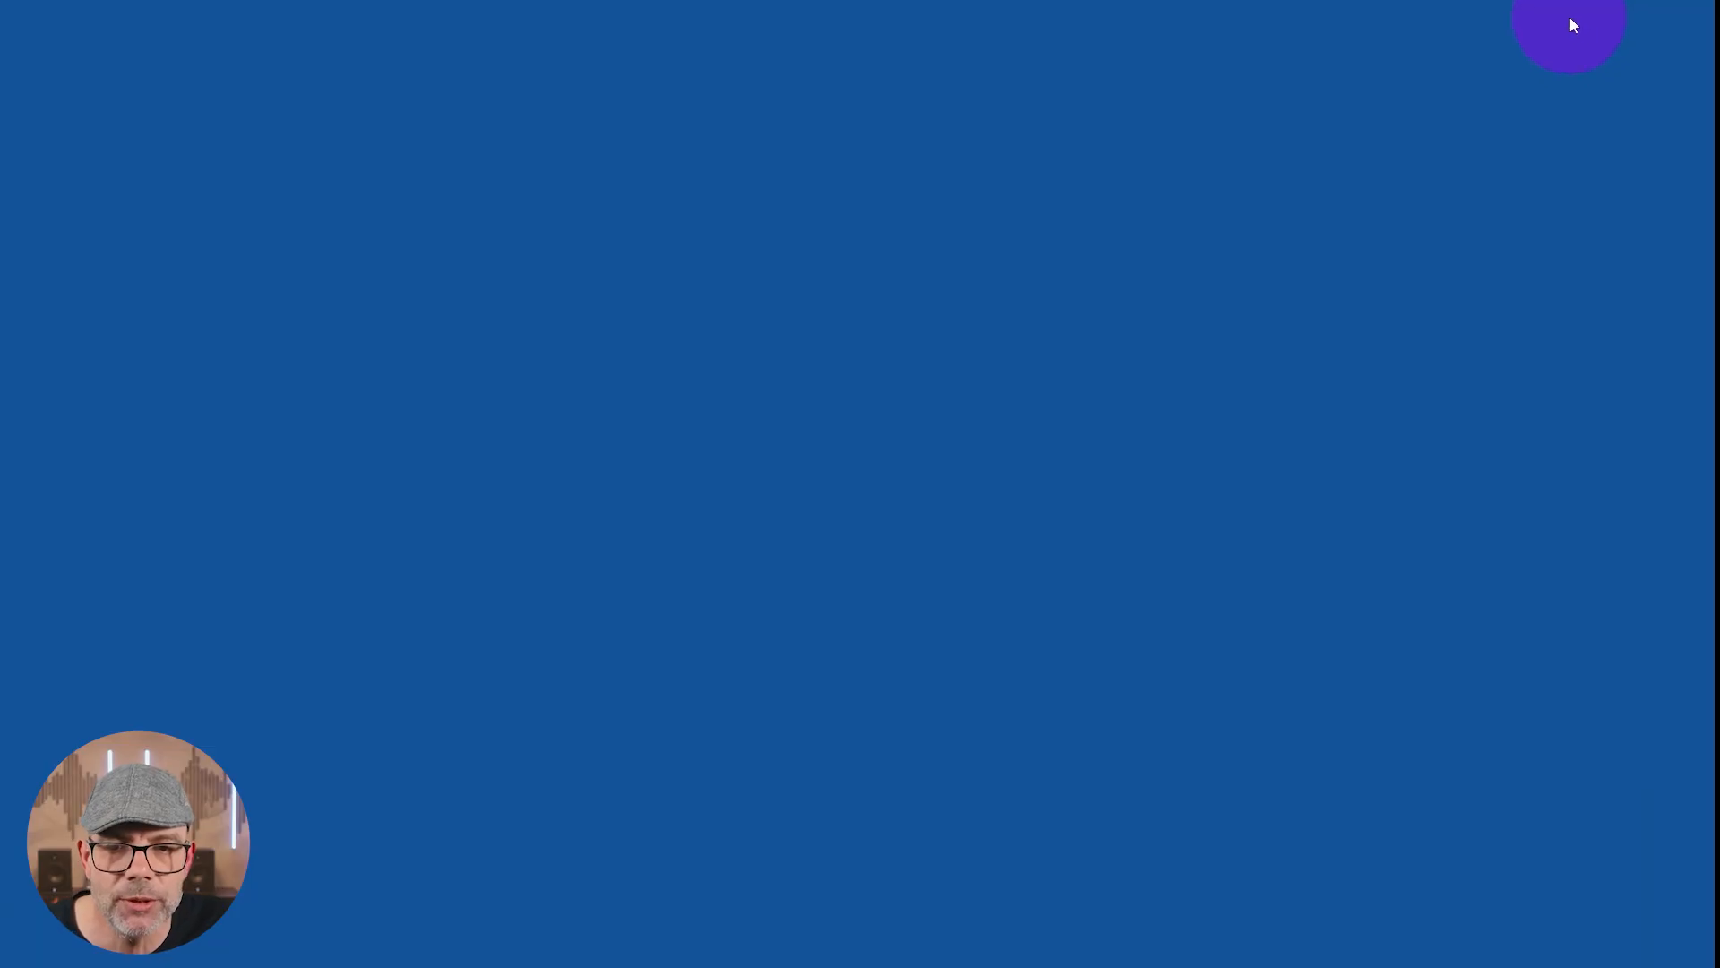
pyautogui.scroll(-7, 631, 504)
pyautogui.scroll(3, 314, 545)
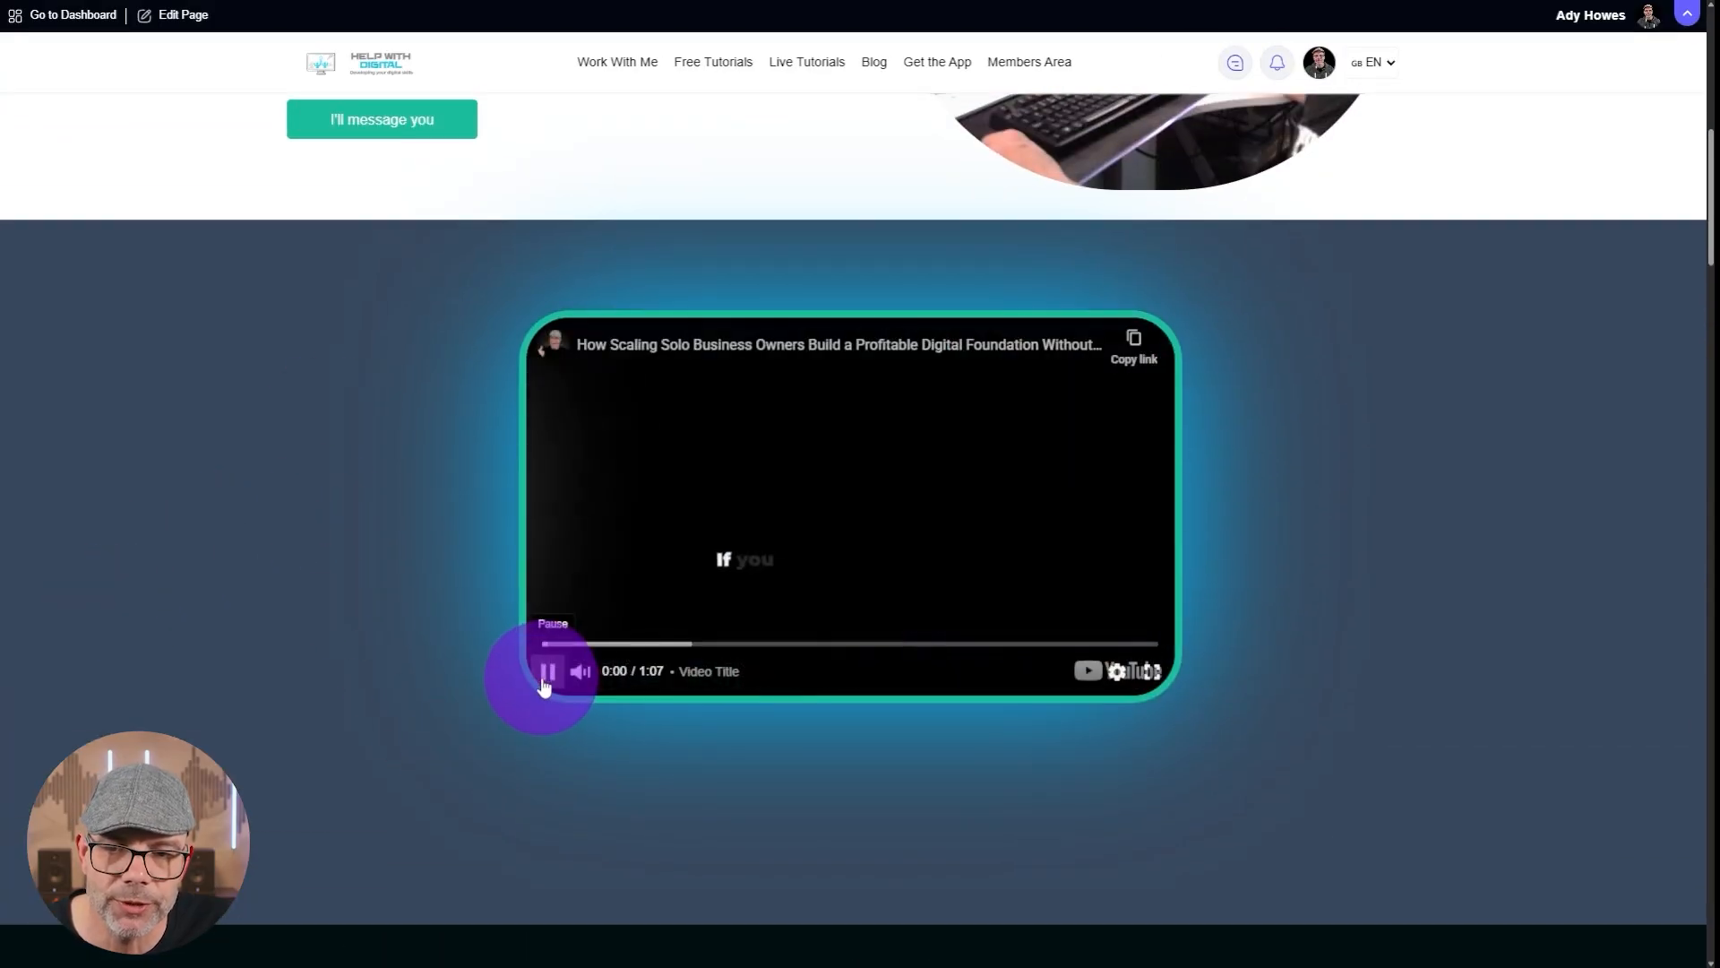
# Test the previewed video by muting it, viewing it full screen, pausing it, leaving full screen and dismissing the suggested videos.
pyautogui.click(575, 679)
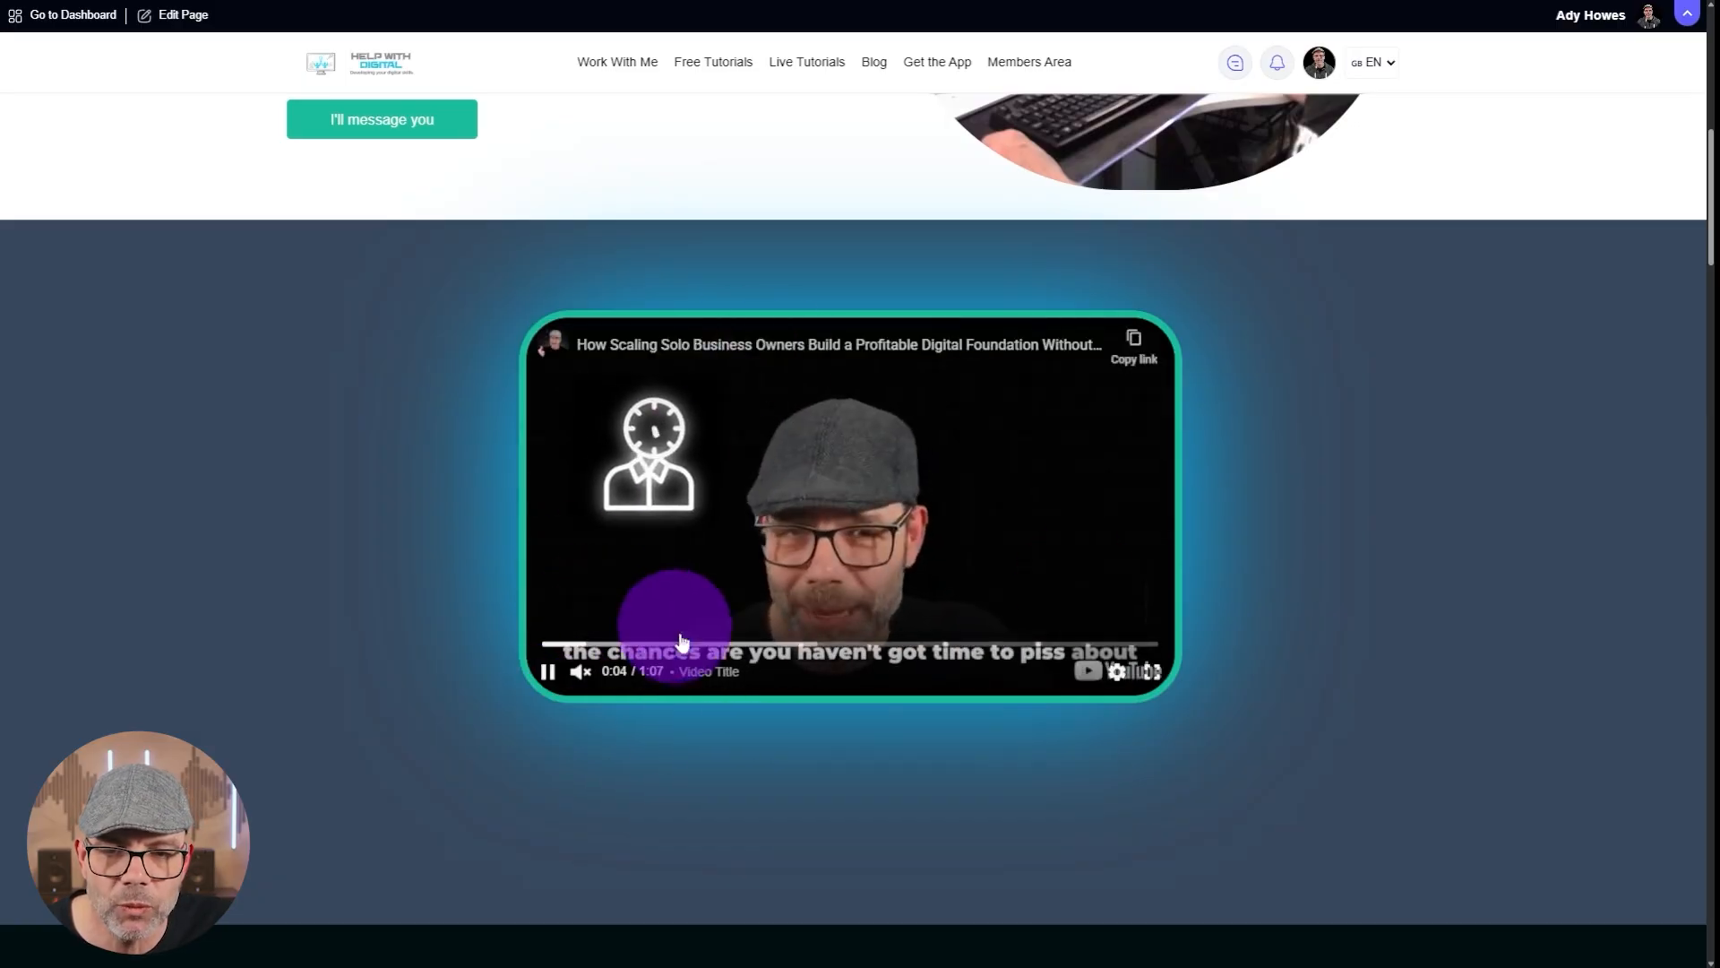
pyautogui.click(1154, 673)
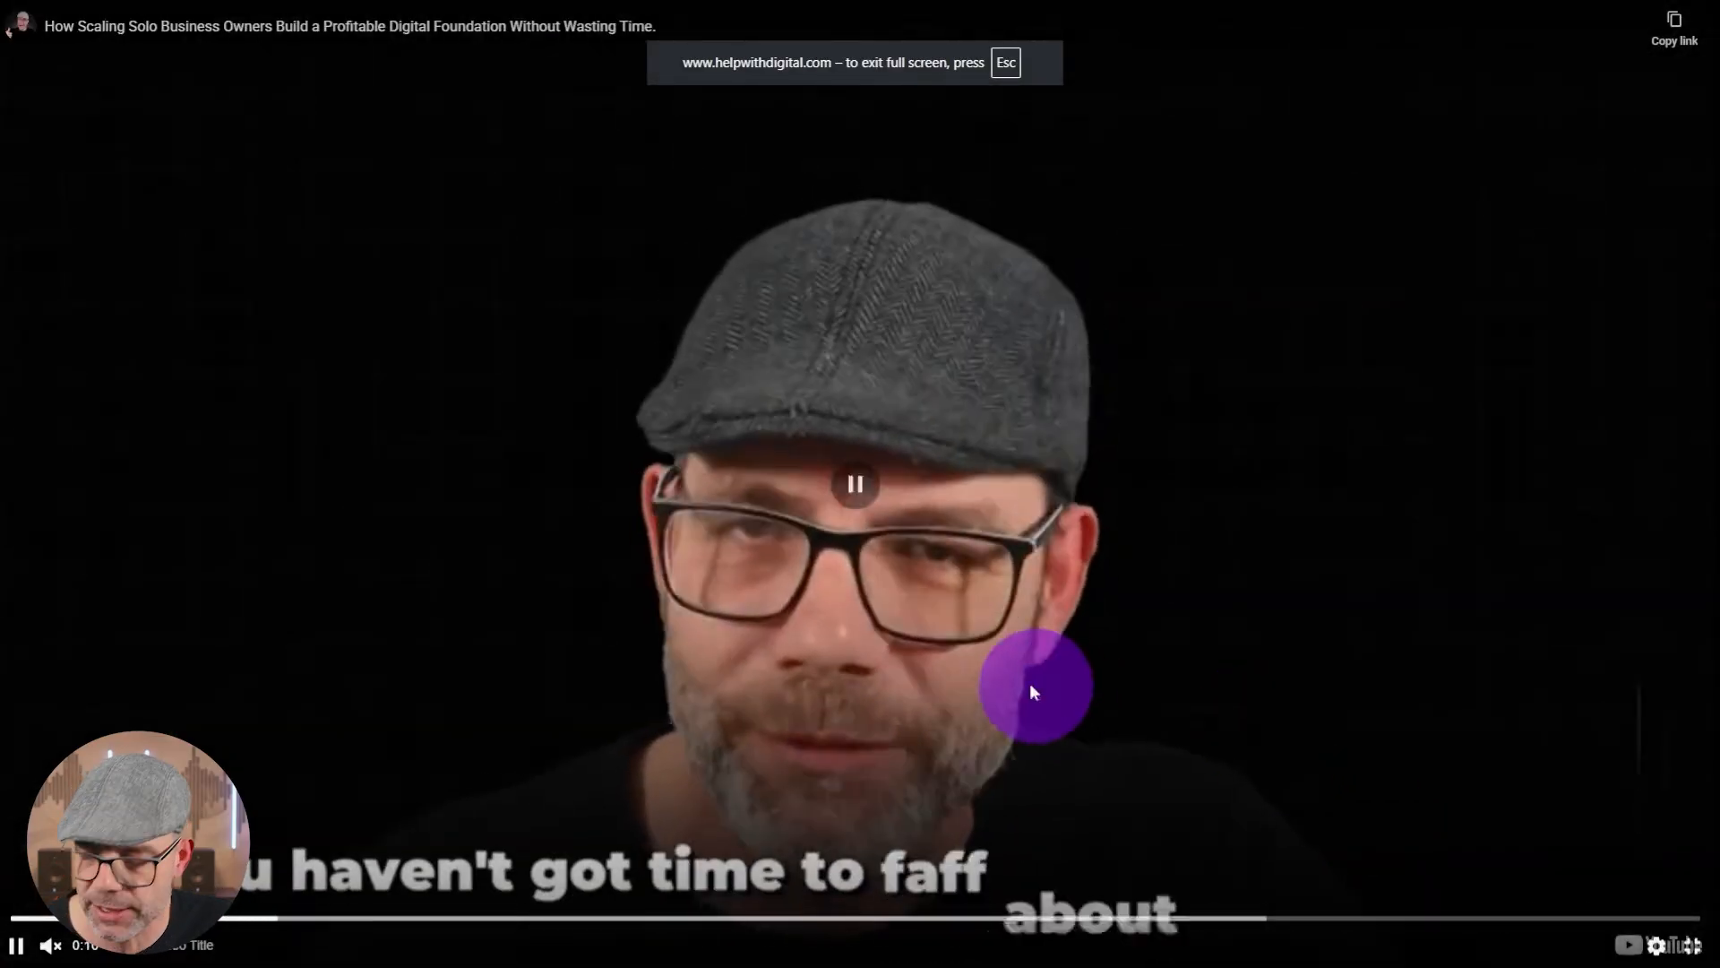
pyautogui.click(665, 622)
pyautogui.press('Escape')
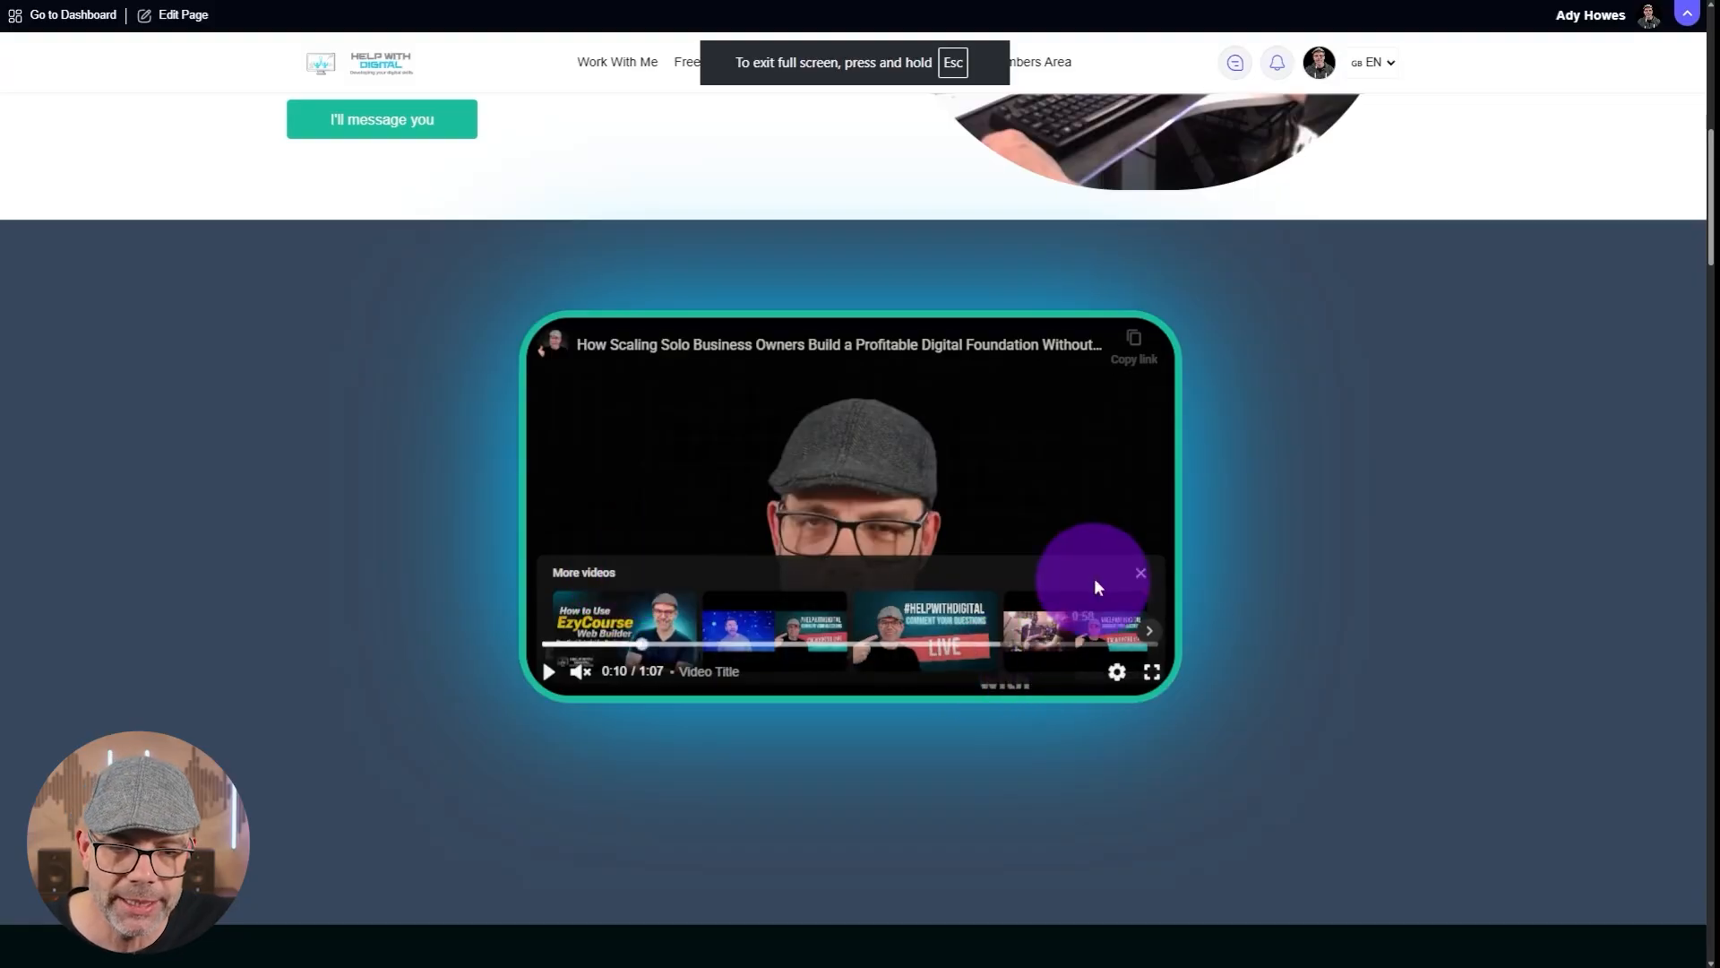
pyautogui.click(1139, 575)
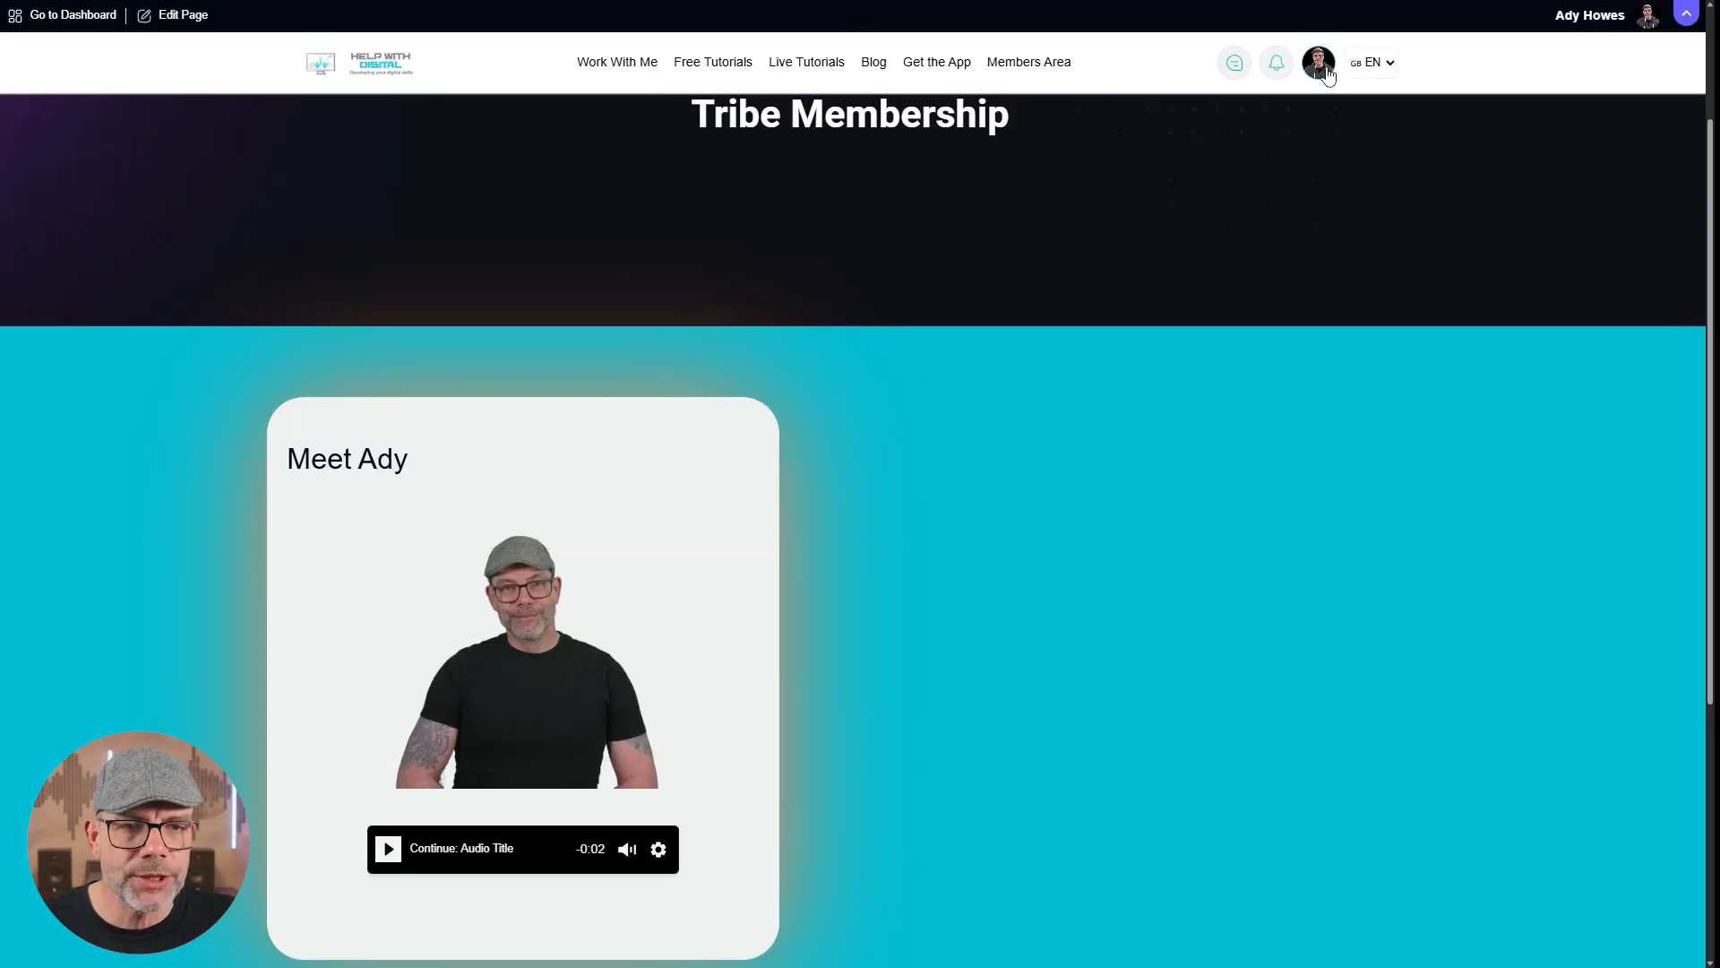
# Go to the site dashboard, list the website builder's pages and open the Audio page for editing.
pyautogui.click(1325, 70)
pyautogui.click(1218, 152)
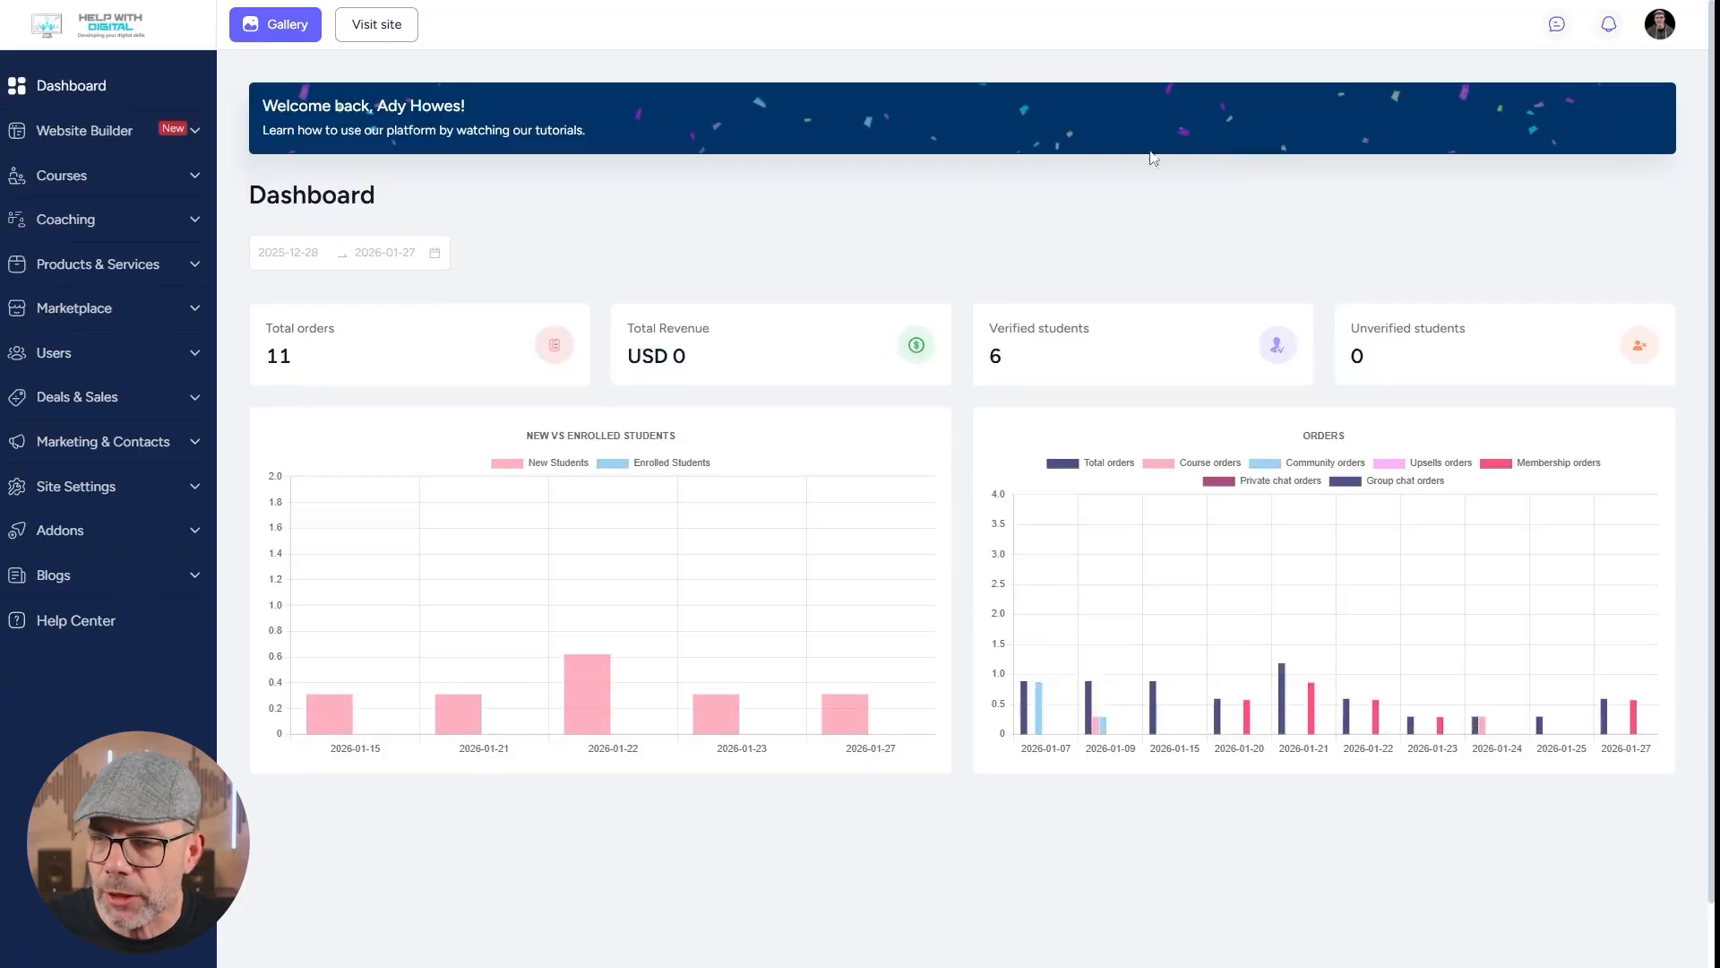
pyautogui.click(107, 131)
pyautogui.click(57, 167)
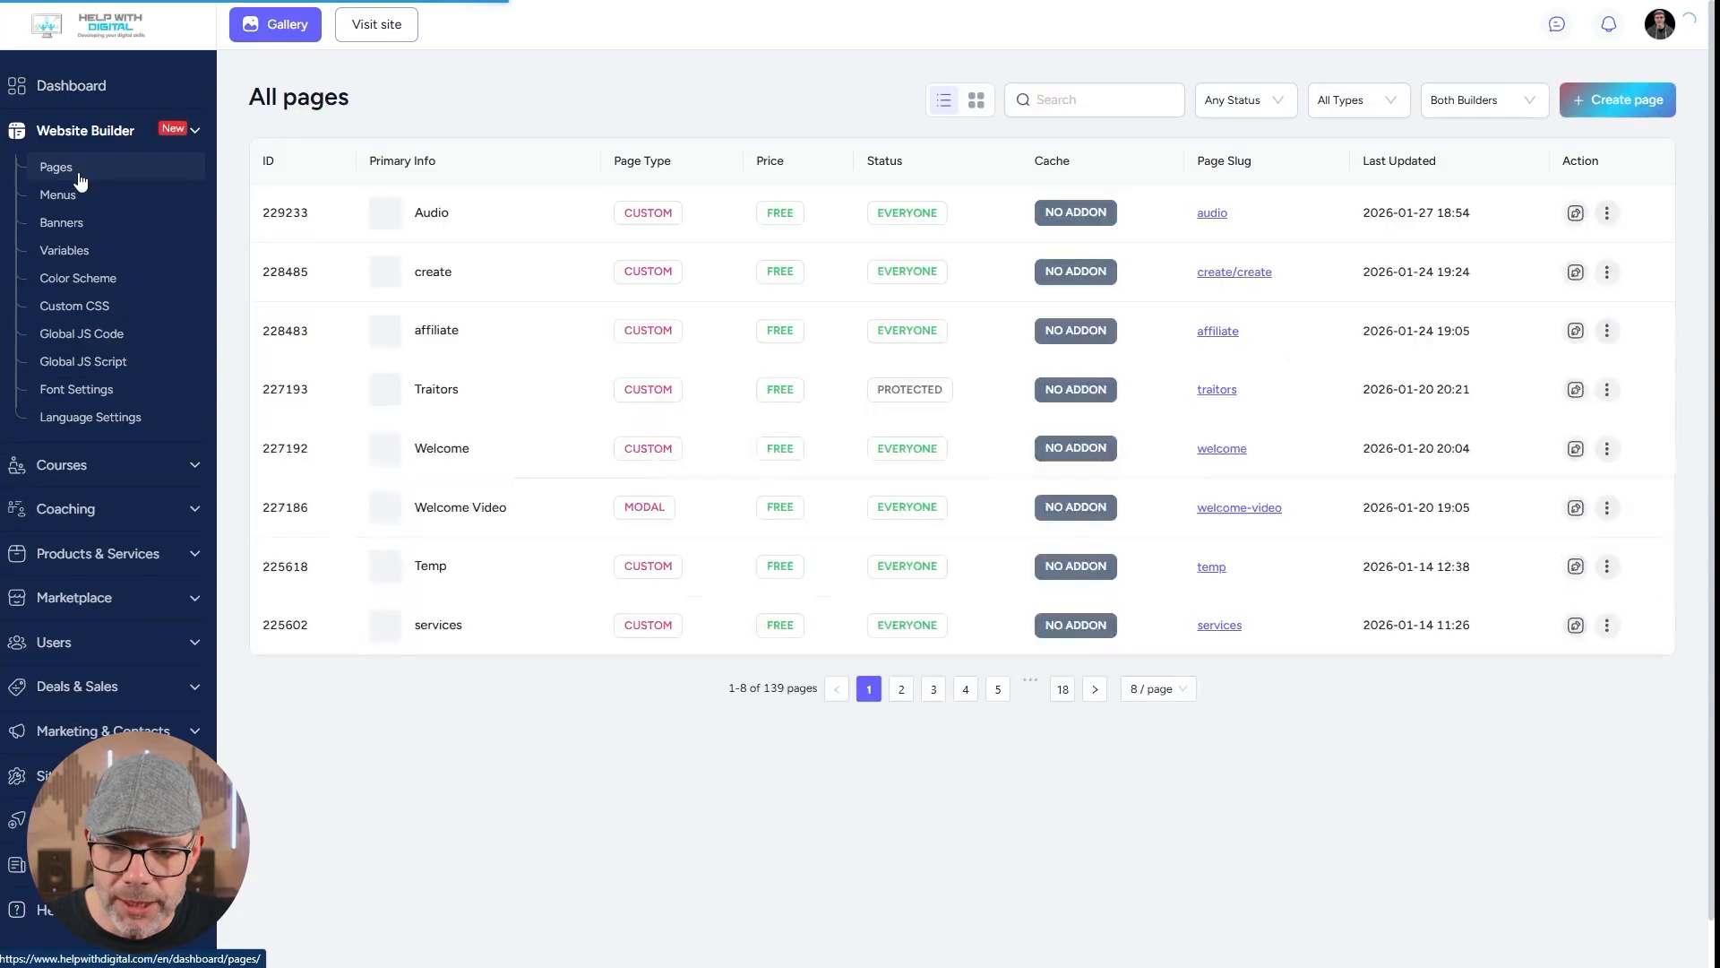
pyautogui.click(1577, 214)
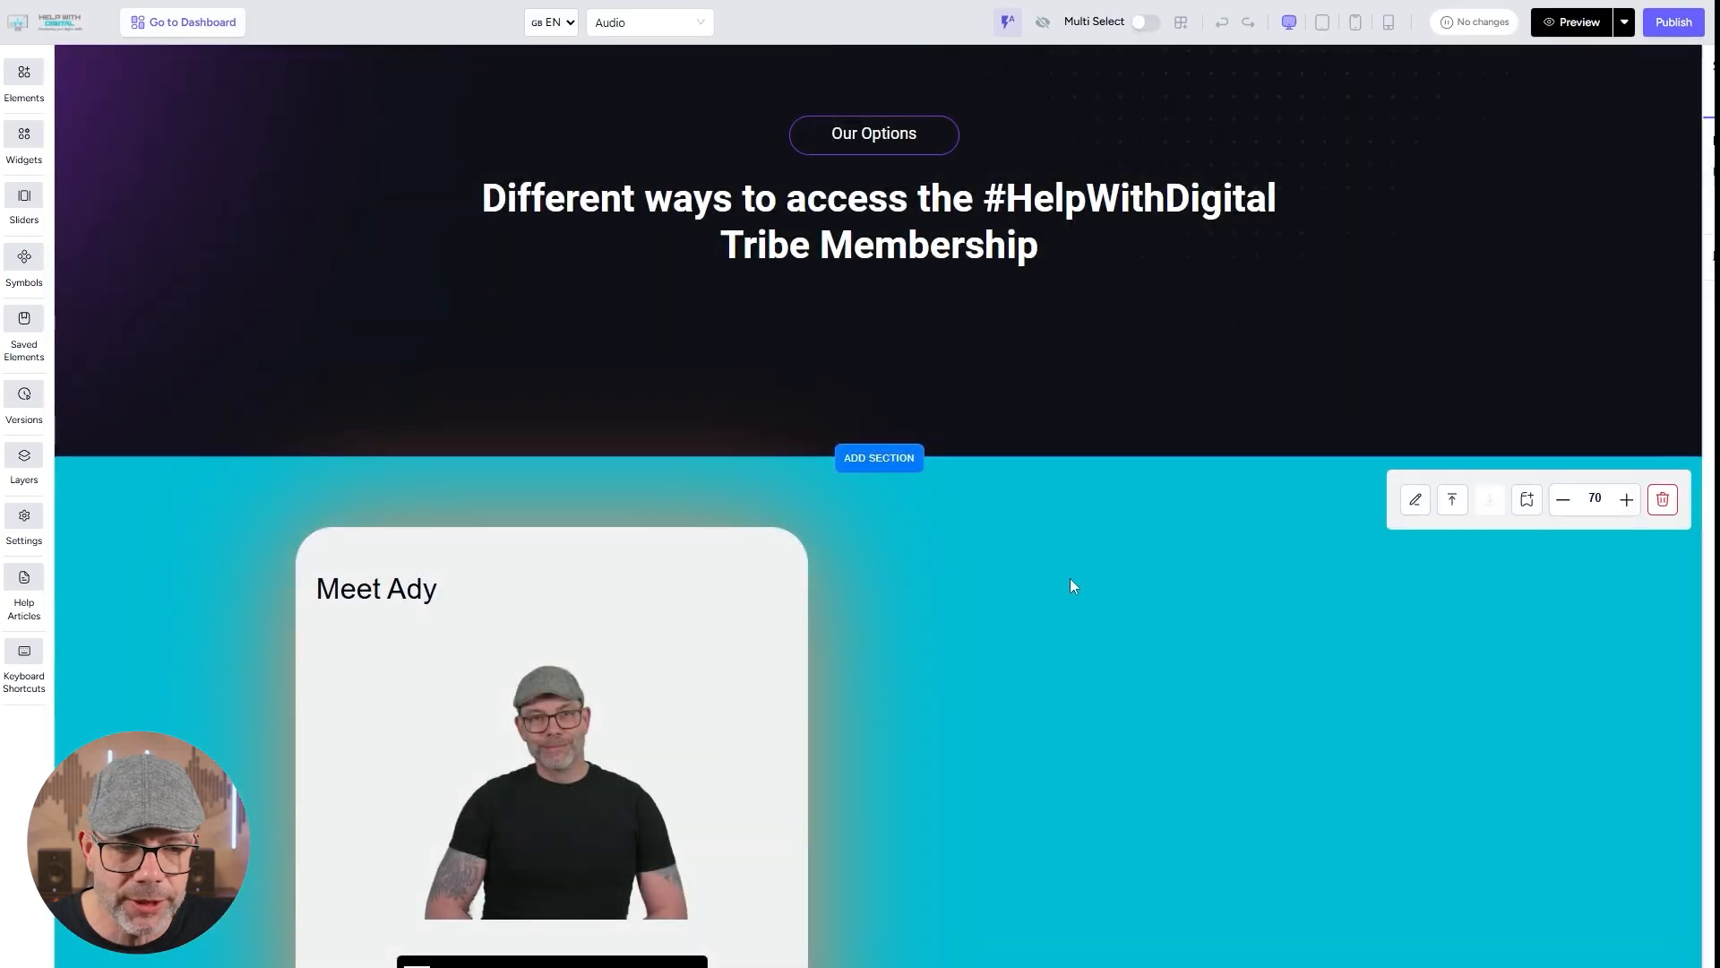
# Delete the blue section below the membership heading and add a blank section in its place.
pyautogui.click(1070, 578)
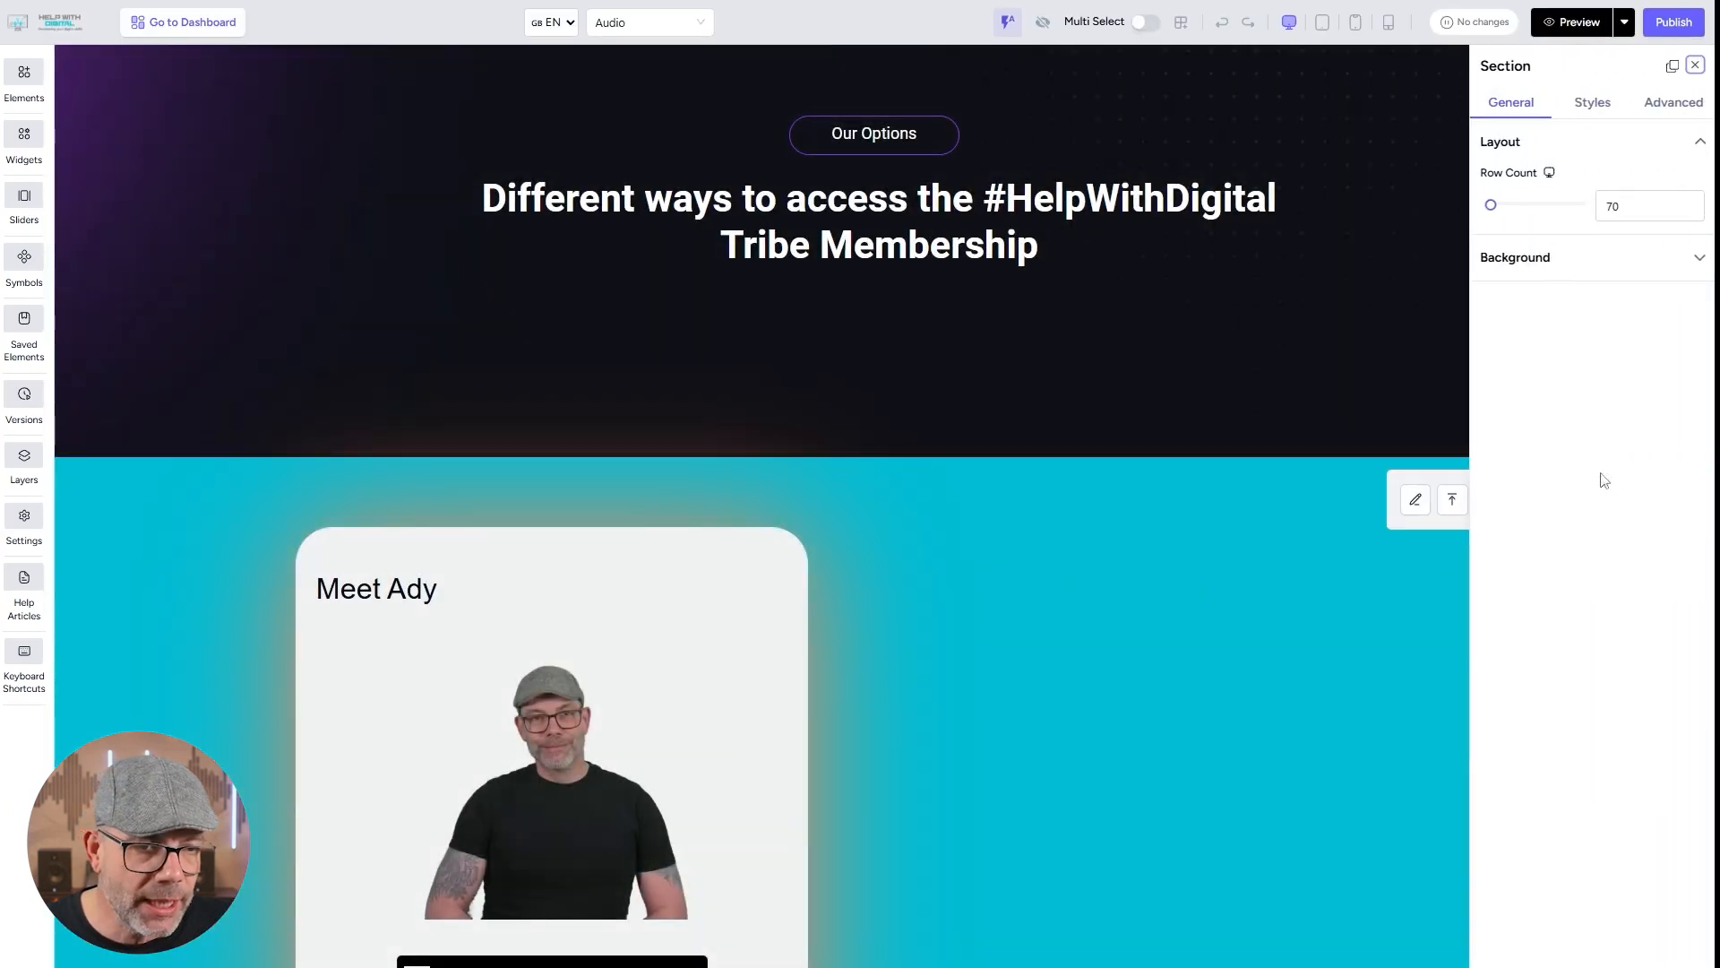
pyautogui.click(1696, 66)
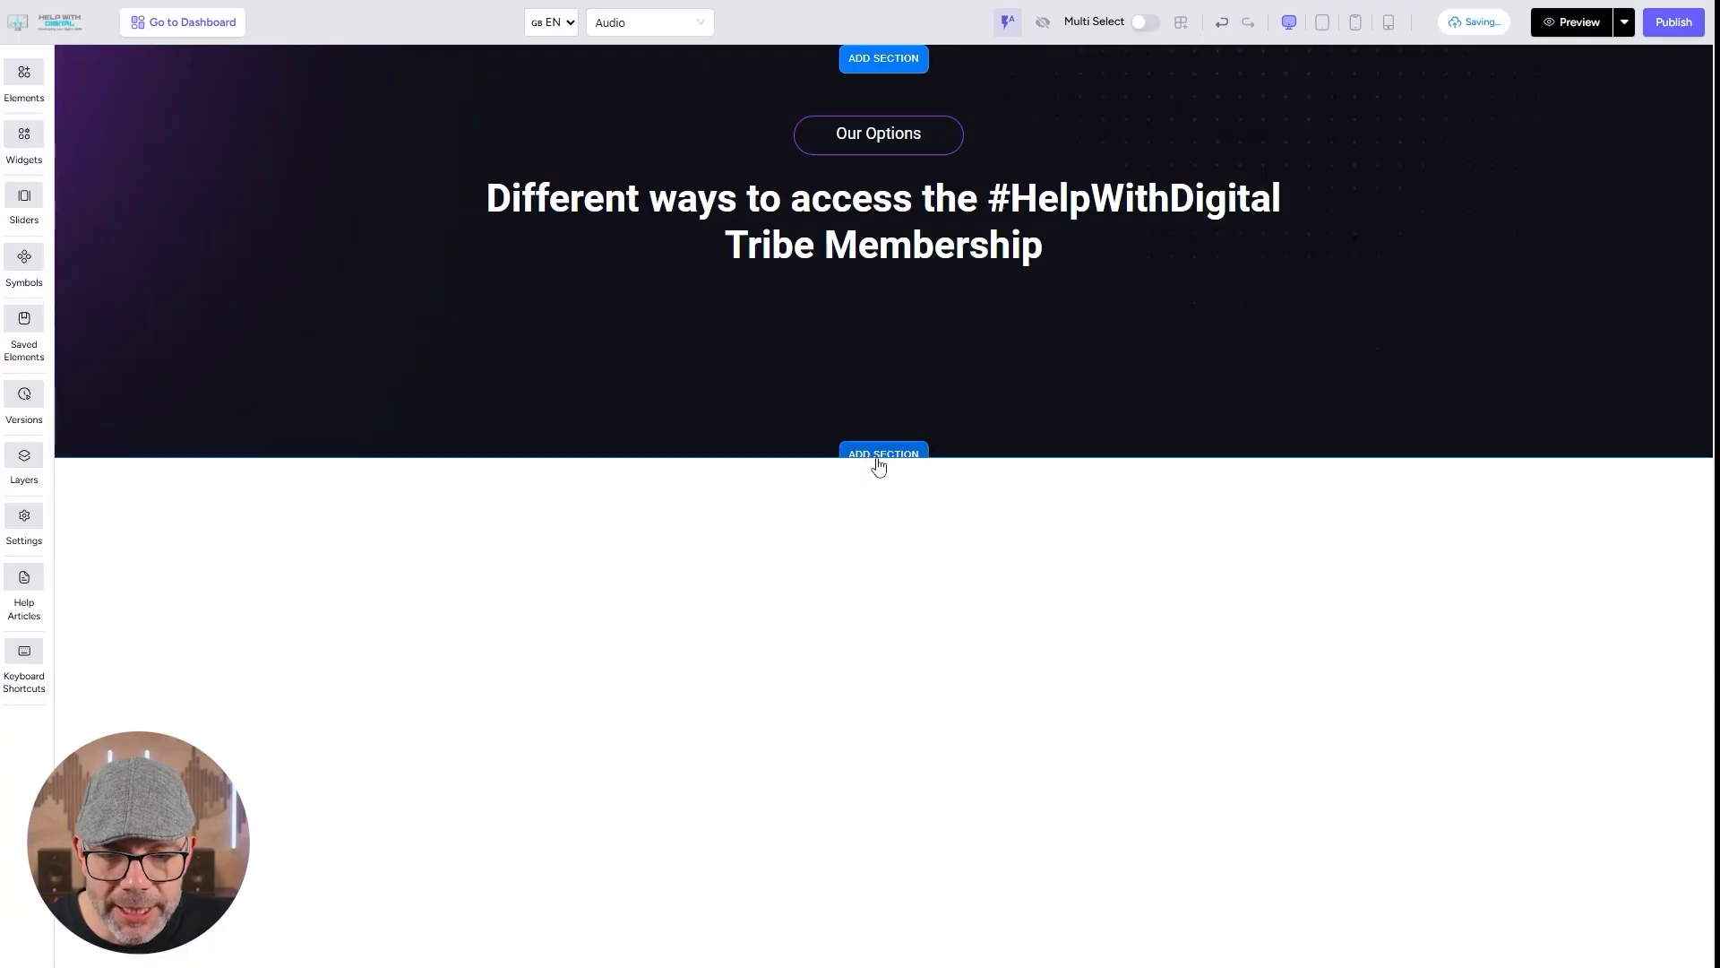
pyautogui.click(879, 459)
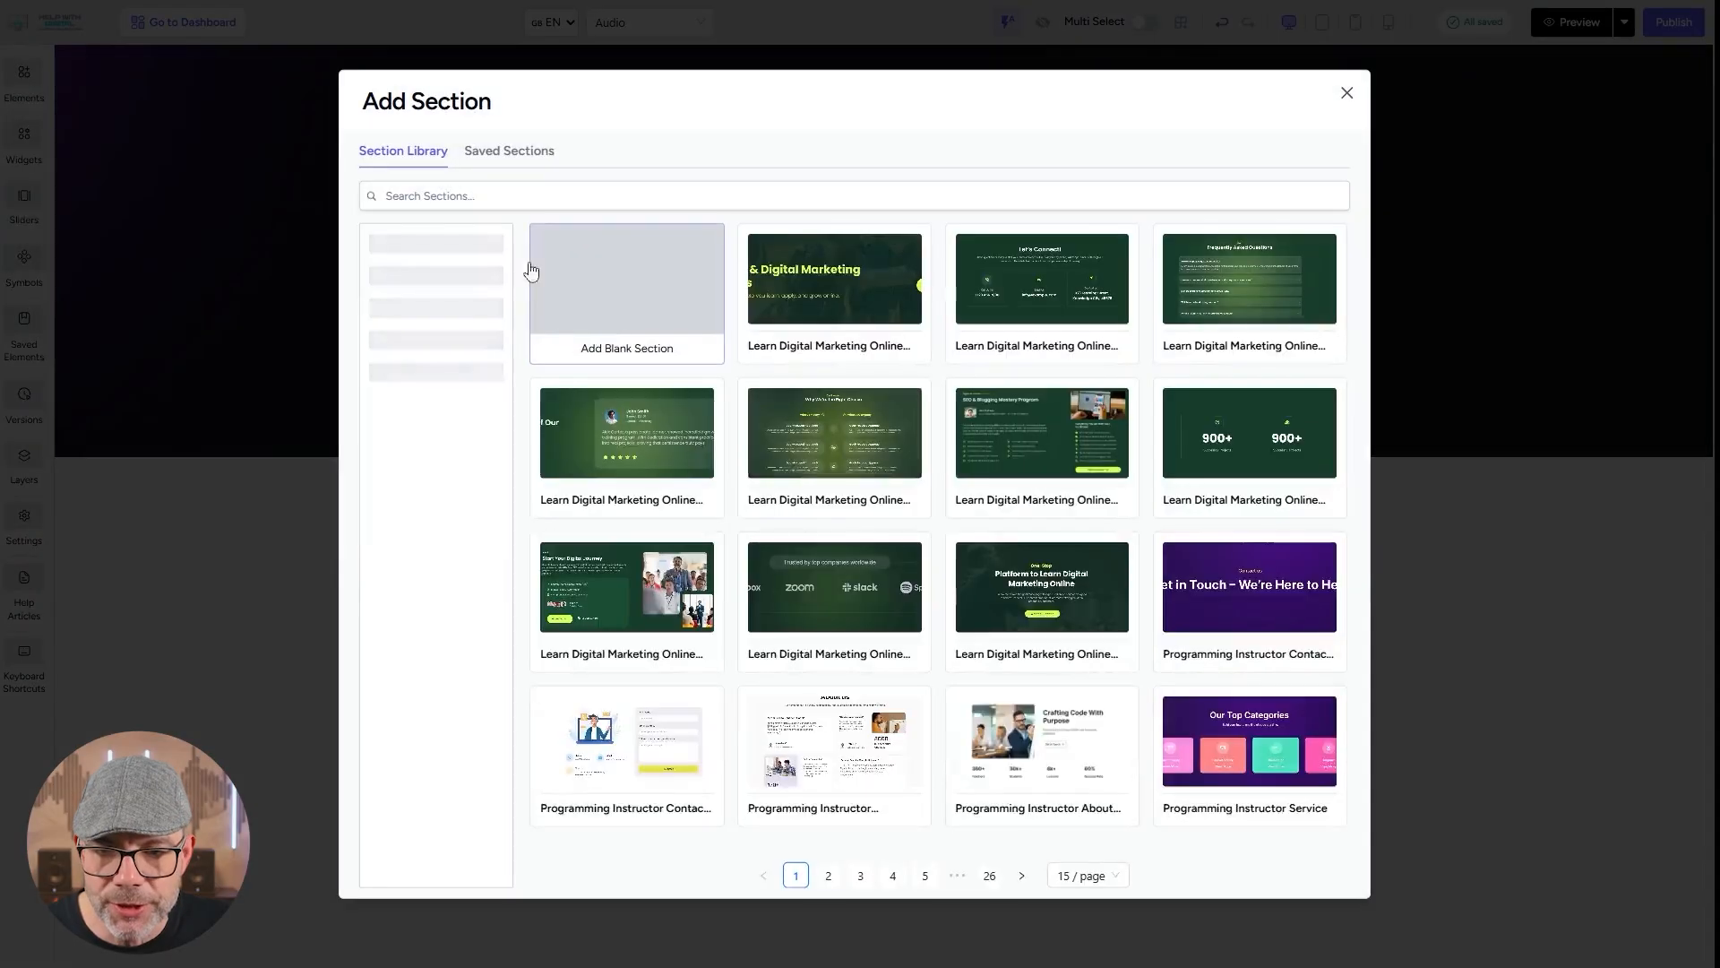
pyautogui.click(591, 304)
# Give the new blank section a solid background colour of DSM Logo Blue.
pyautogui.click(719, 582)
pyautogui.click(1681, 257)
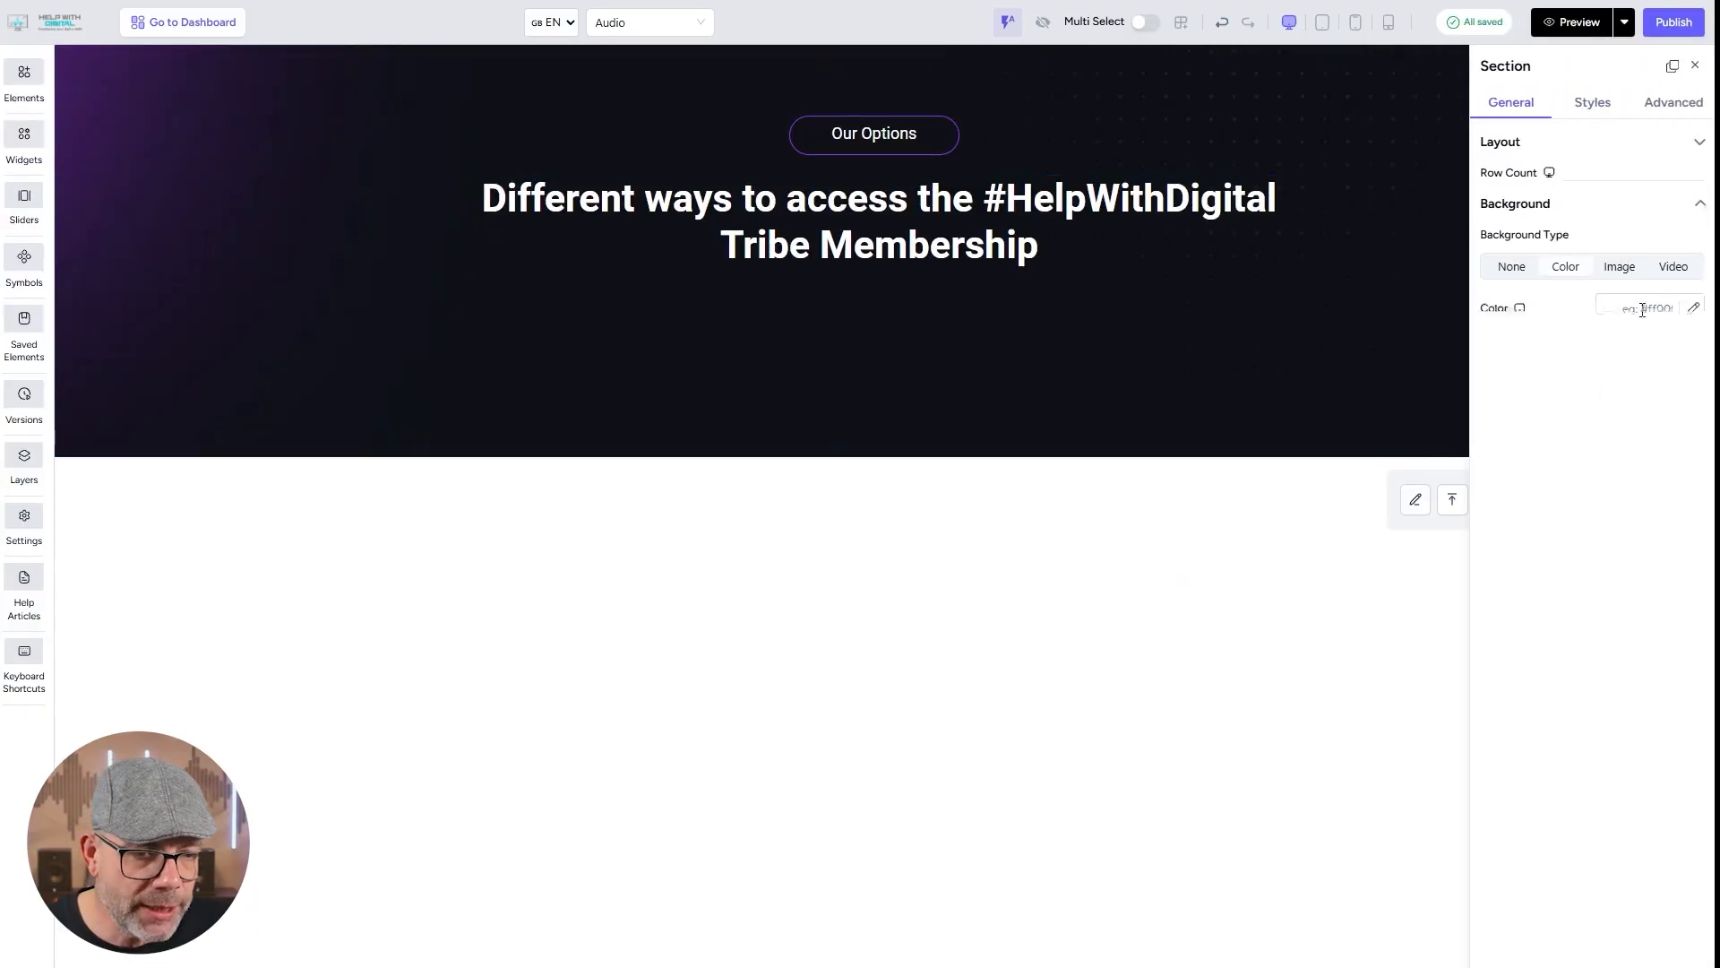
pyautogui.click(1566, 252)
pyautogui.click(1695, 294)
pyautogui.click(1586, 376)
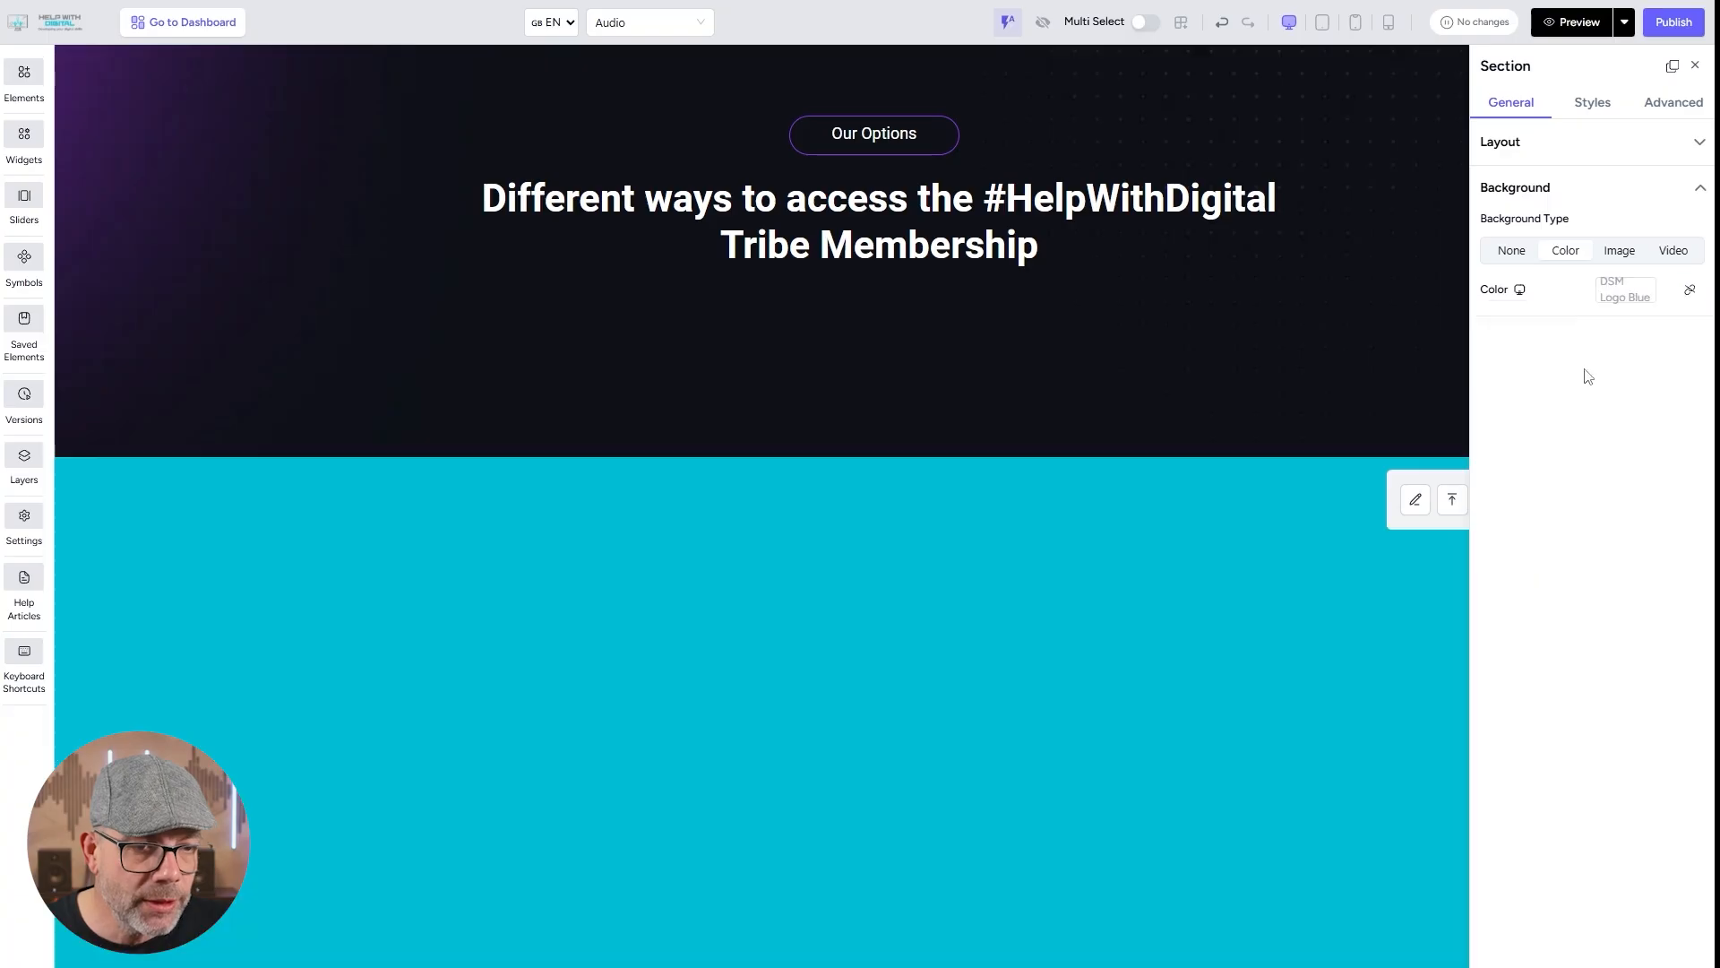
# Add a plain Box element to the left half of the blue section, sized about 612 by 687.
pyautogui.scroll(-3, 1010, 691)
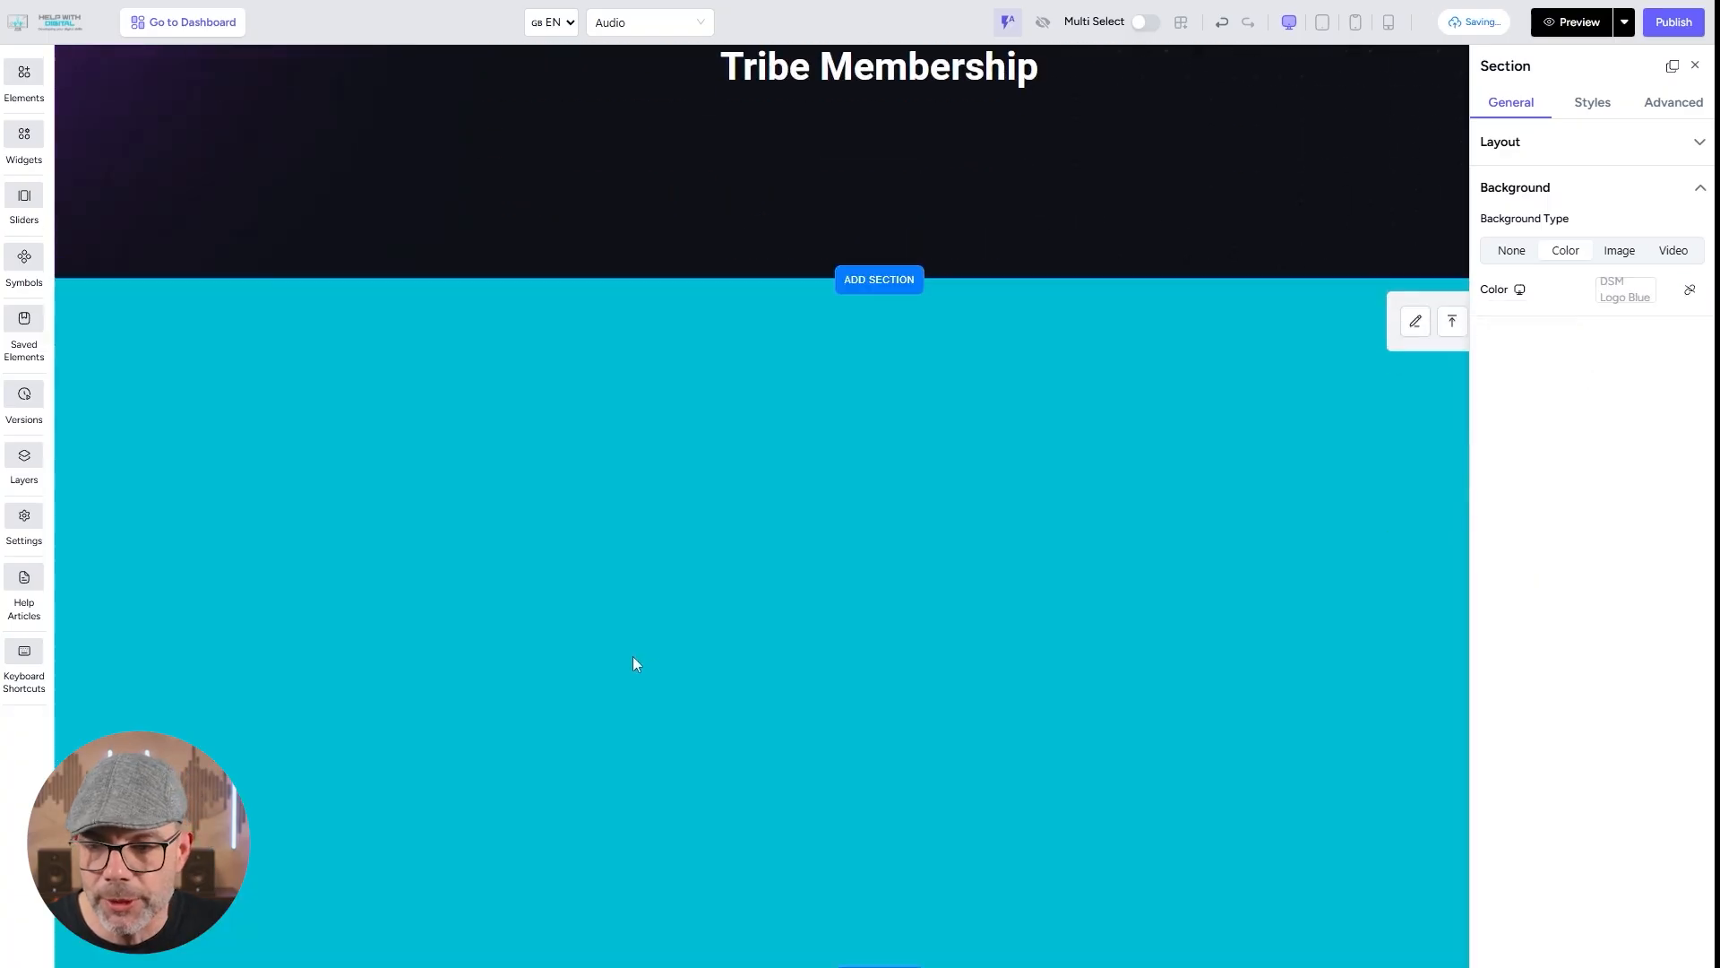
pyautogui.click(27, 74)
pyautogui.click(99, 117)
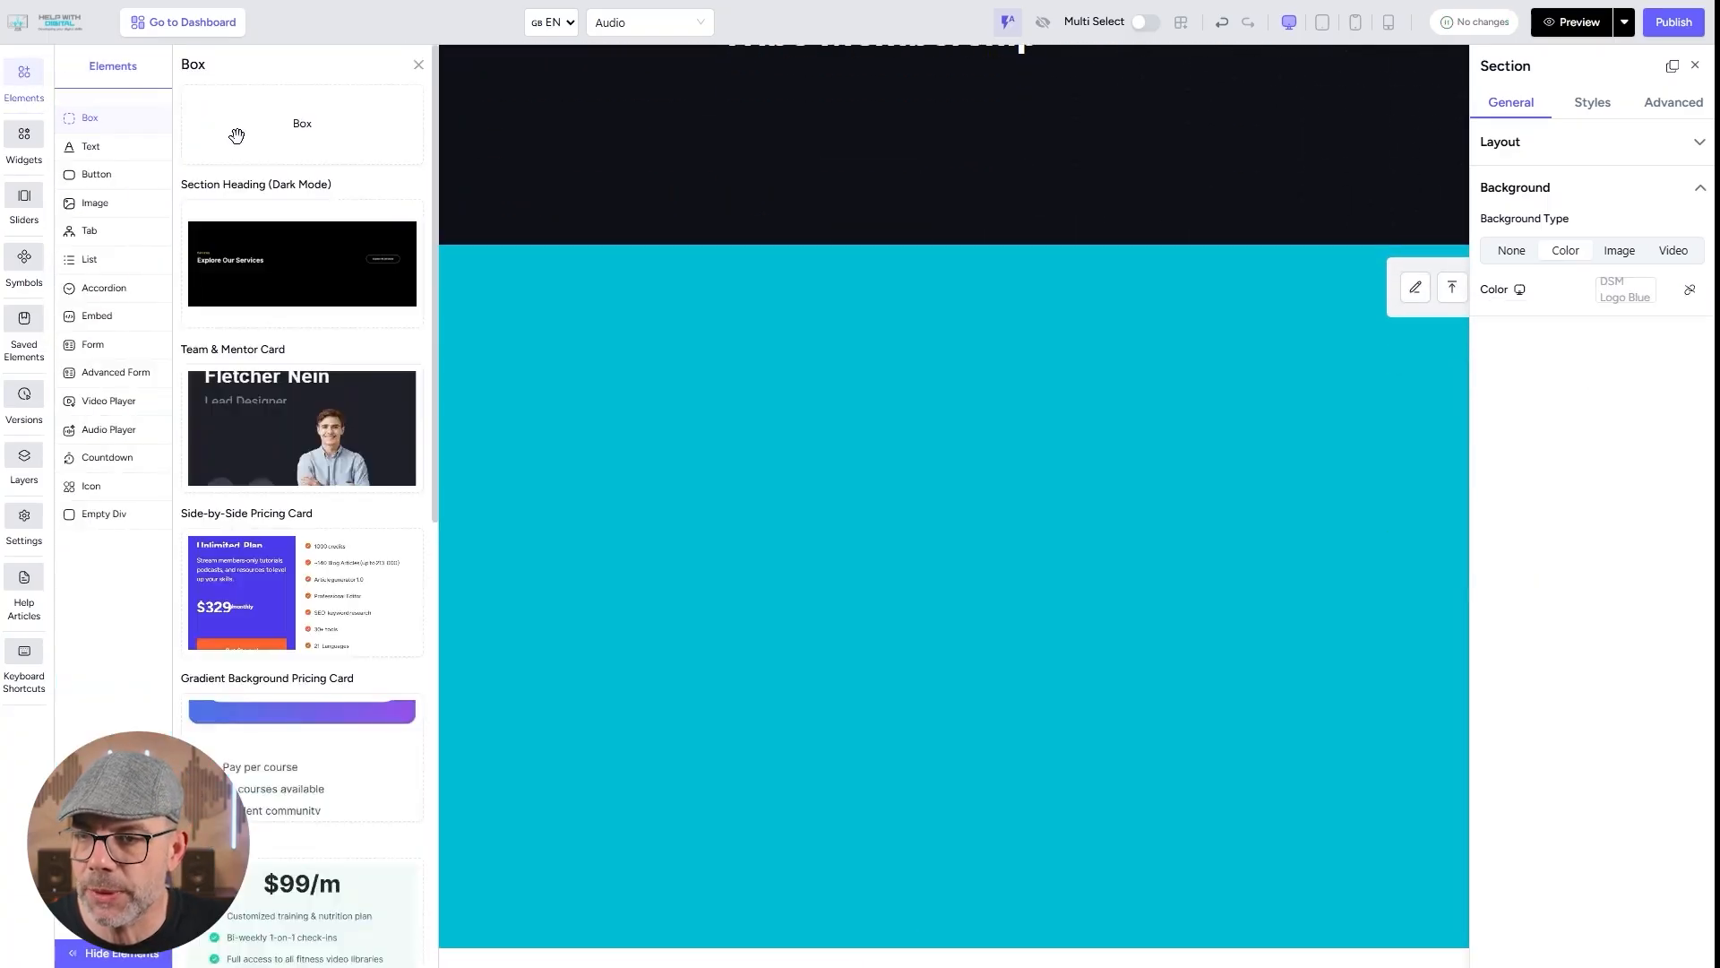
pyautogui.moveTo(273, 159); pyautogui.dragTo(519, 476)
pyautogui.click(666, 461)
pyautogui.moveTo(665, 461); pyautogui.dragTo(822, 858)
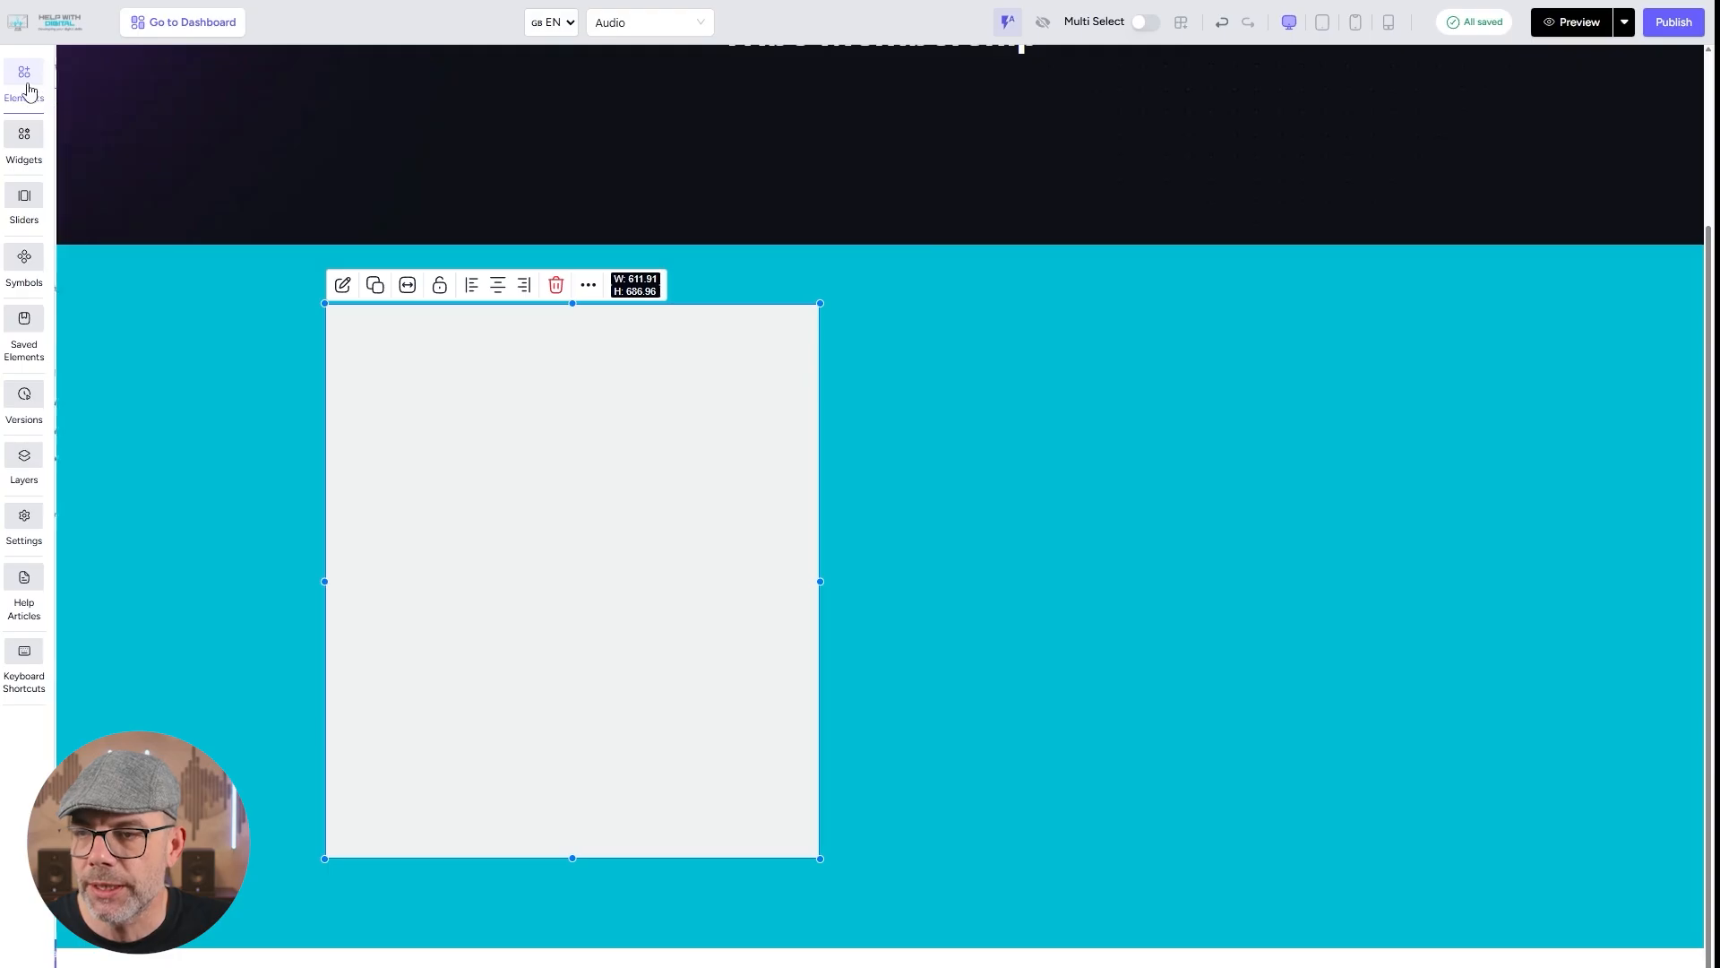
# Place a Heading 2 near the top of the box and set its text to "Meet" followed by the presenter's first name.
pyautogui.click(25, 80)
pyautogui.click(132, 152)
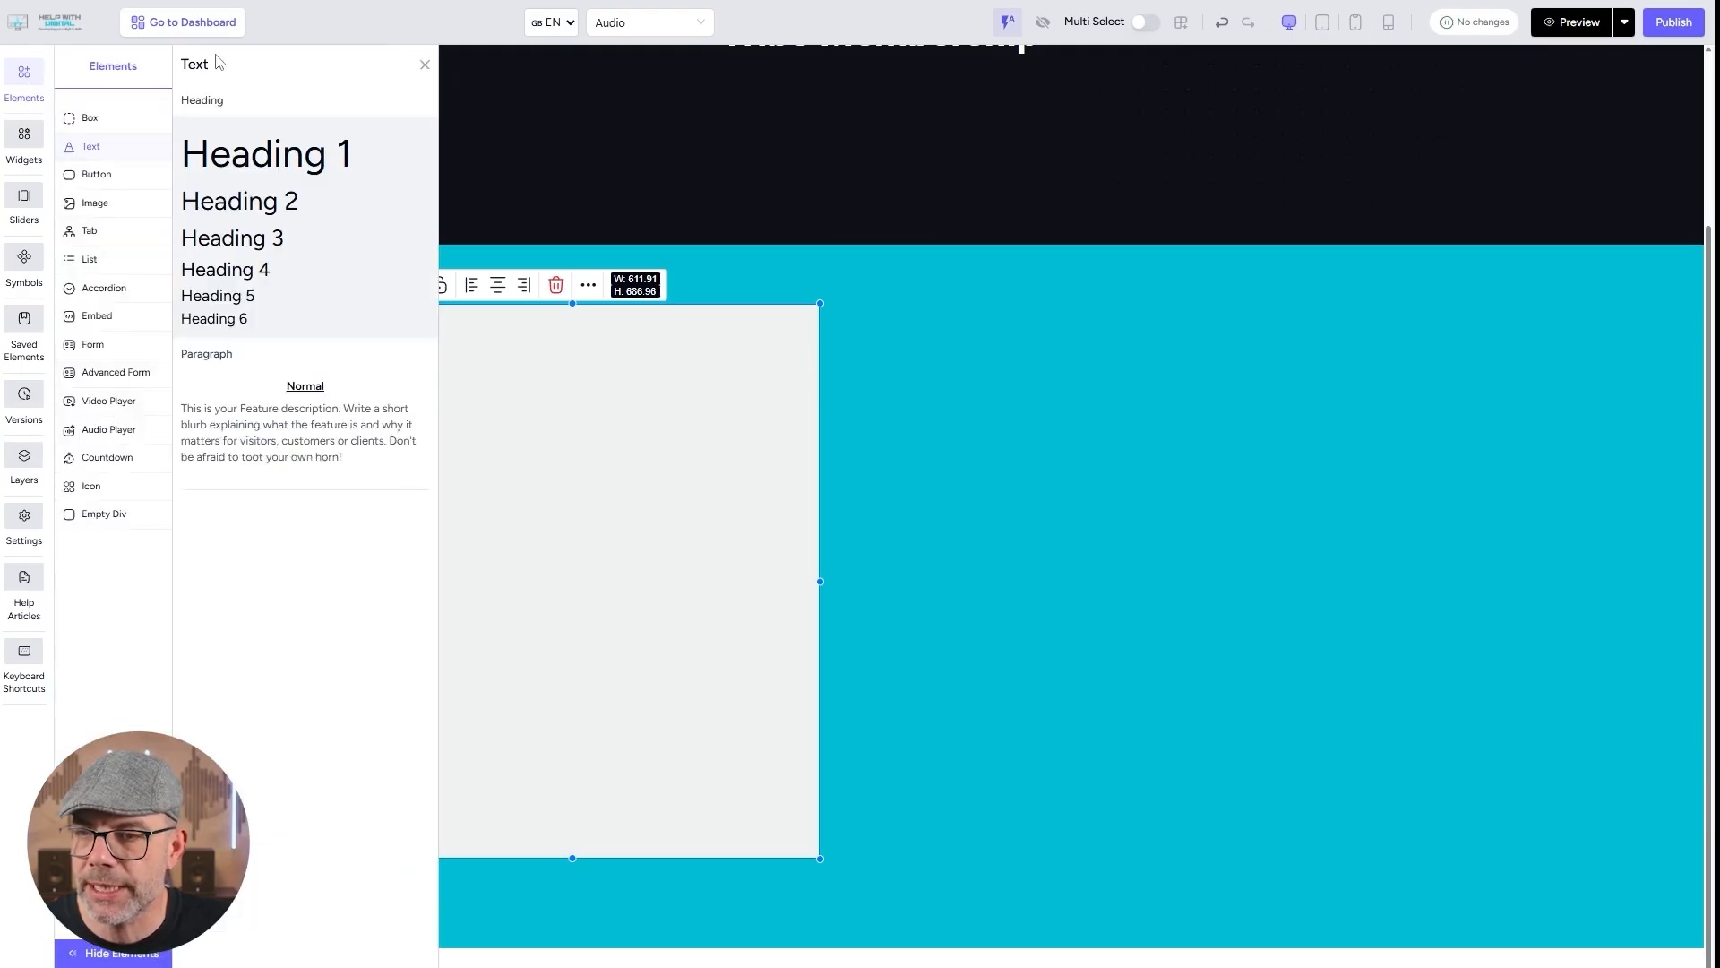
pyautogui.moveTo(264, 208); pyautogui.dragTo(430, 395)
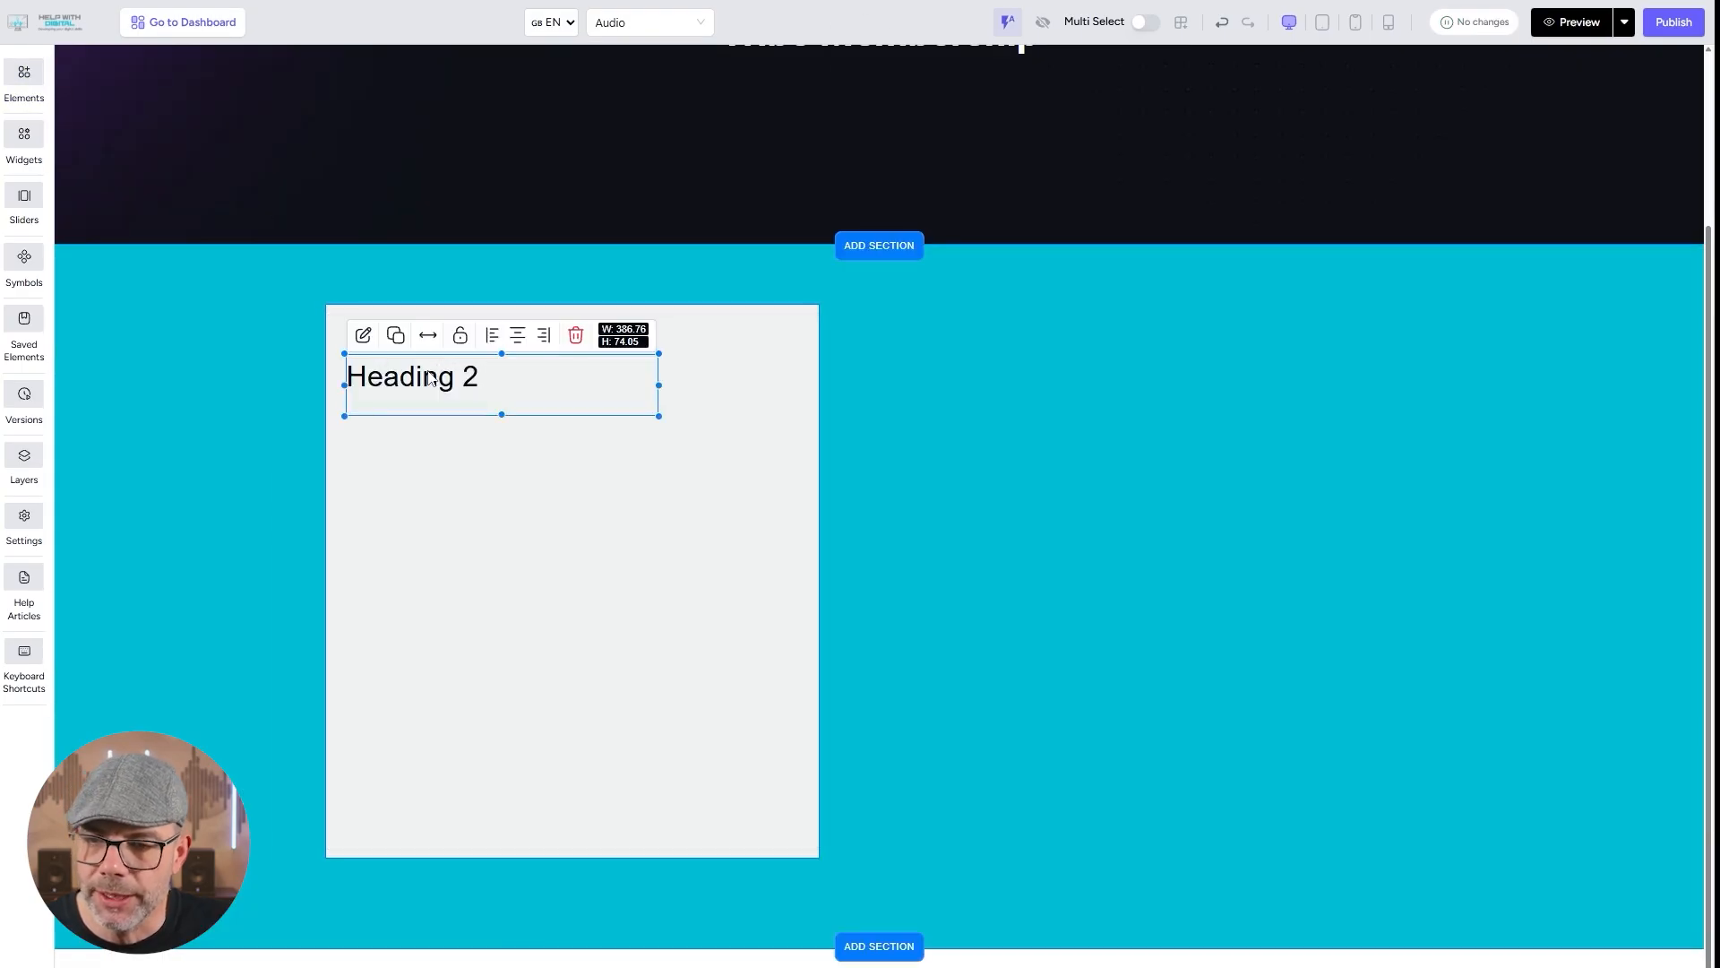
pyautogui.click(1688, 101)
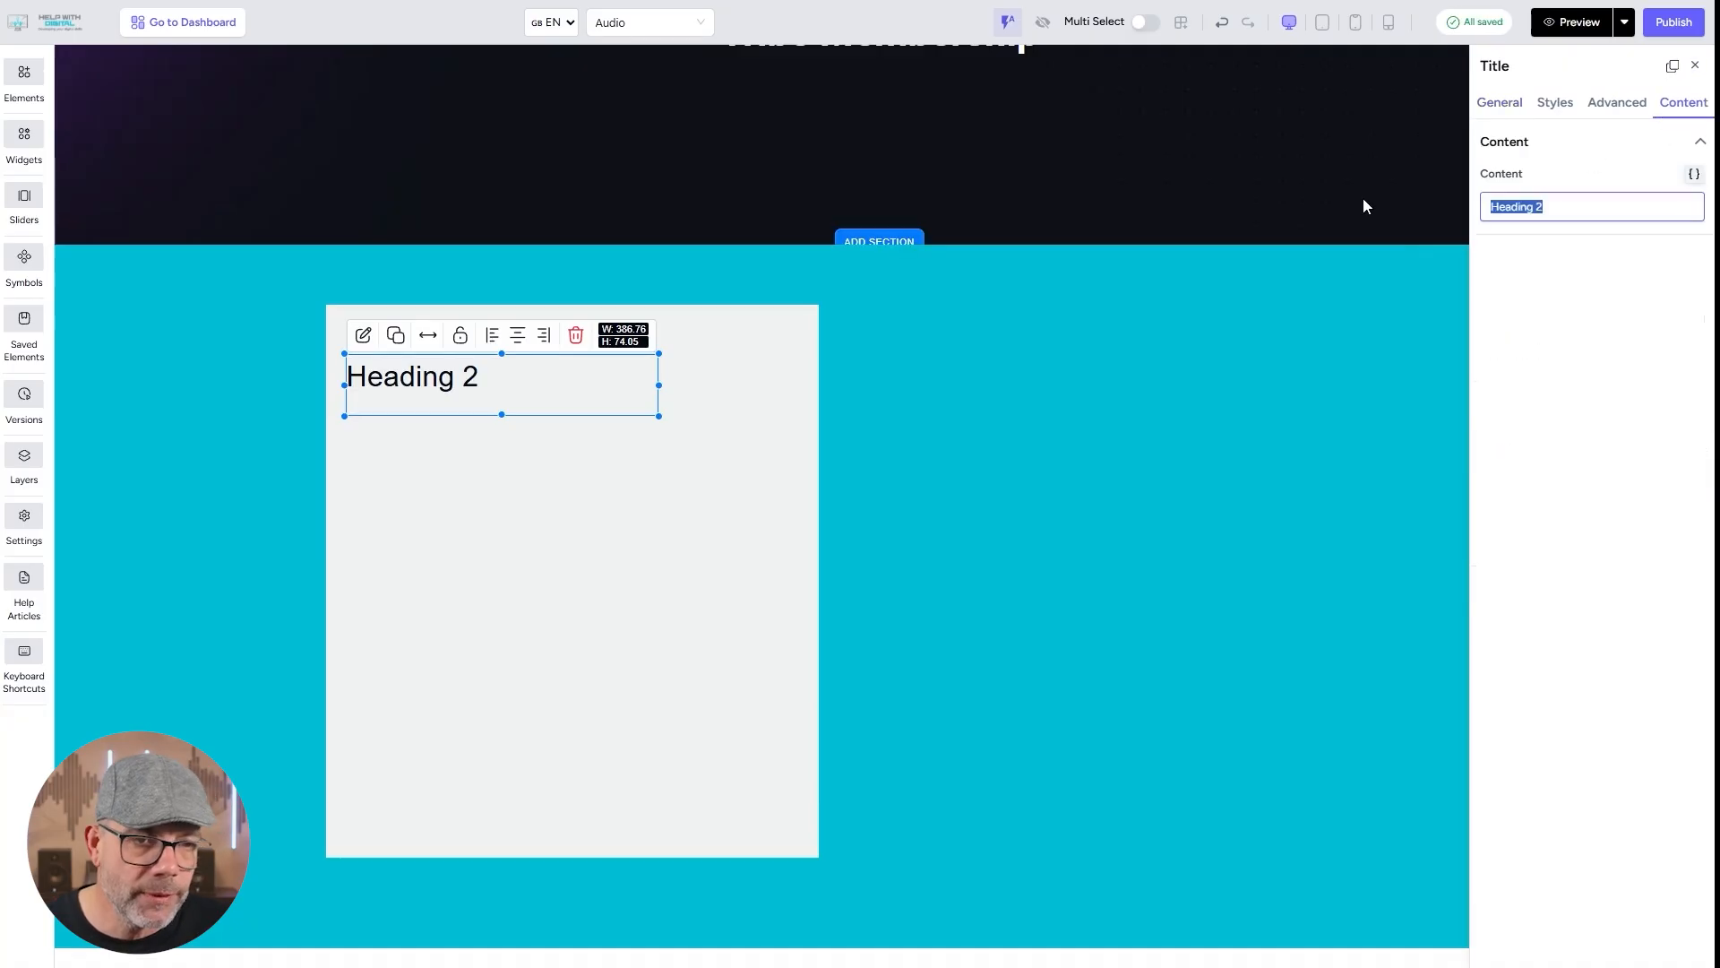
pyautogui.write('Meet Ady')
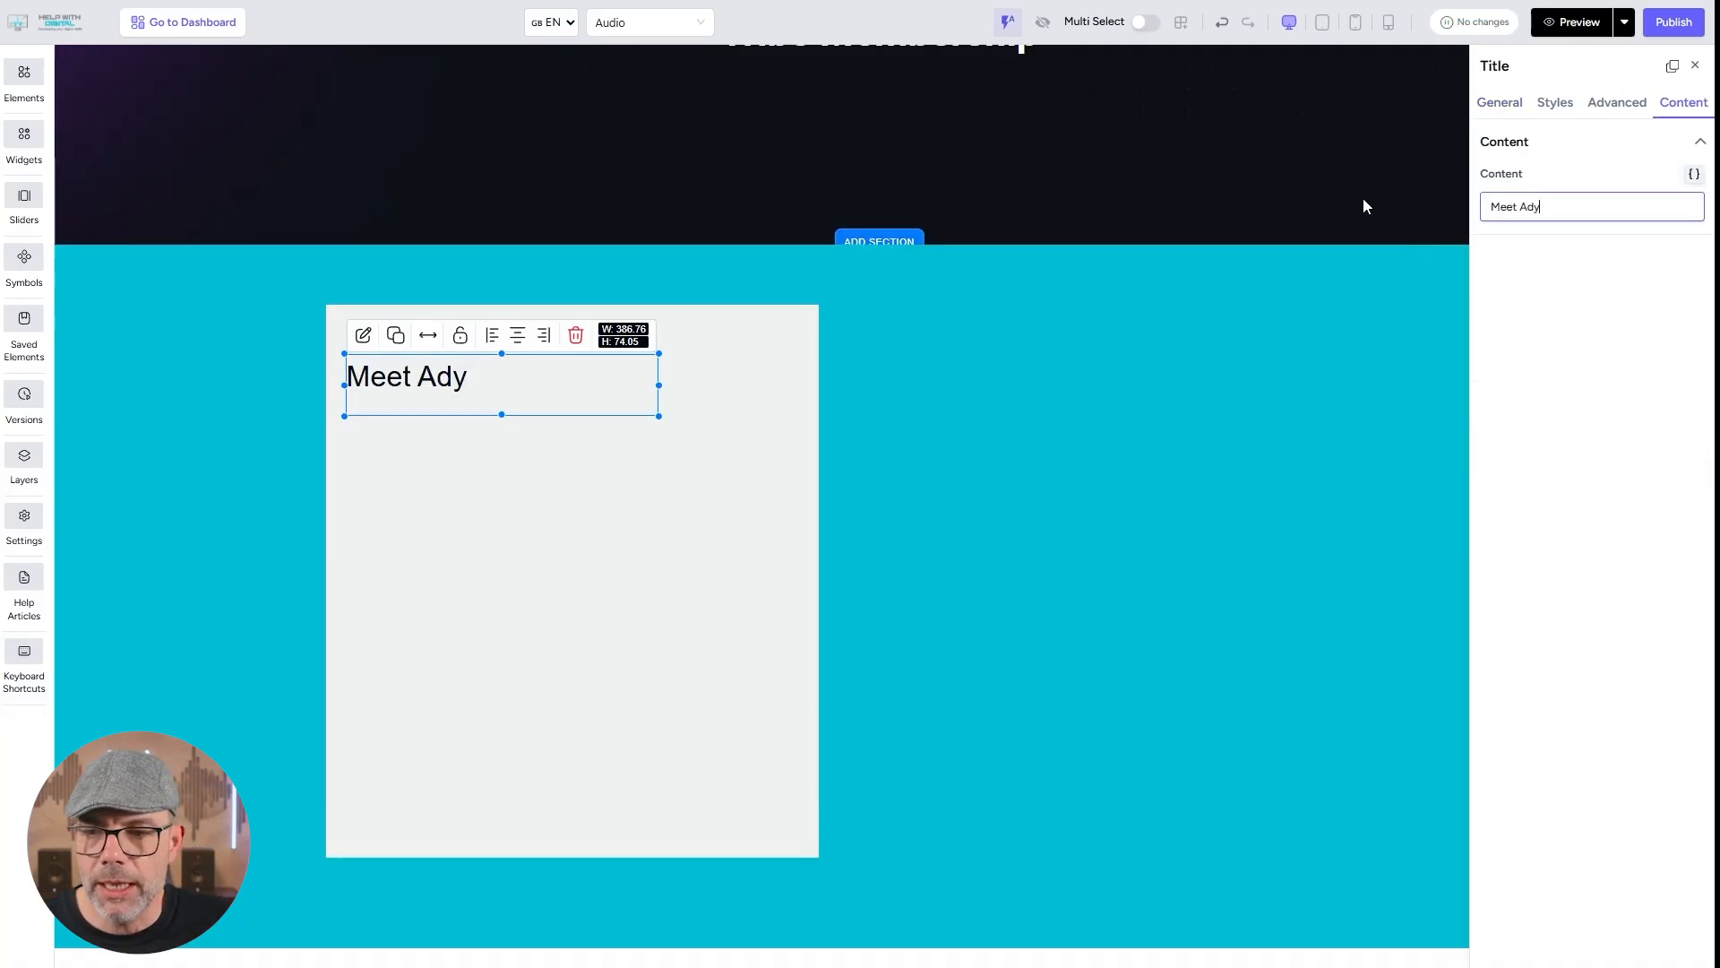
pyautogui.click(1208, 543)
# Add an image element inside the box below the heading, sized about 562 by 374.
pyautogui.click(22, 64)
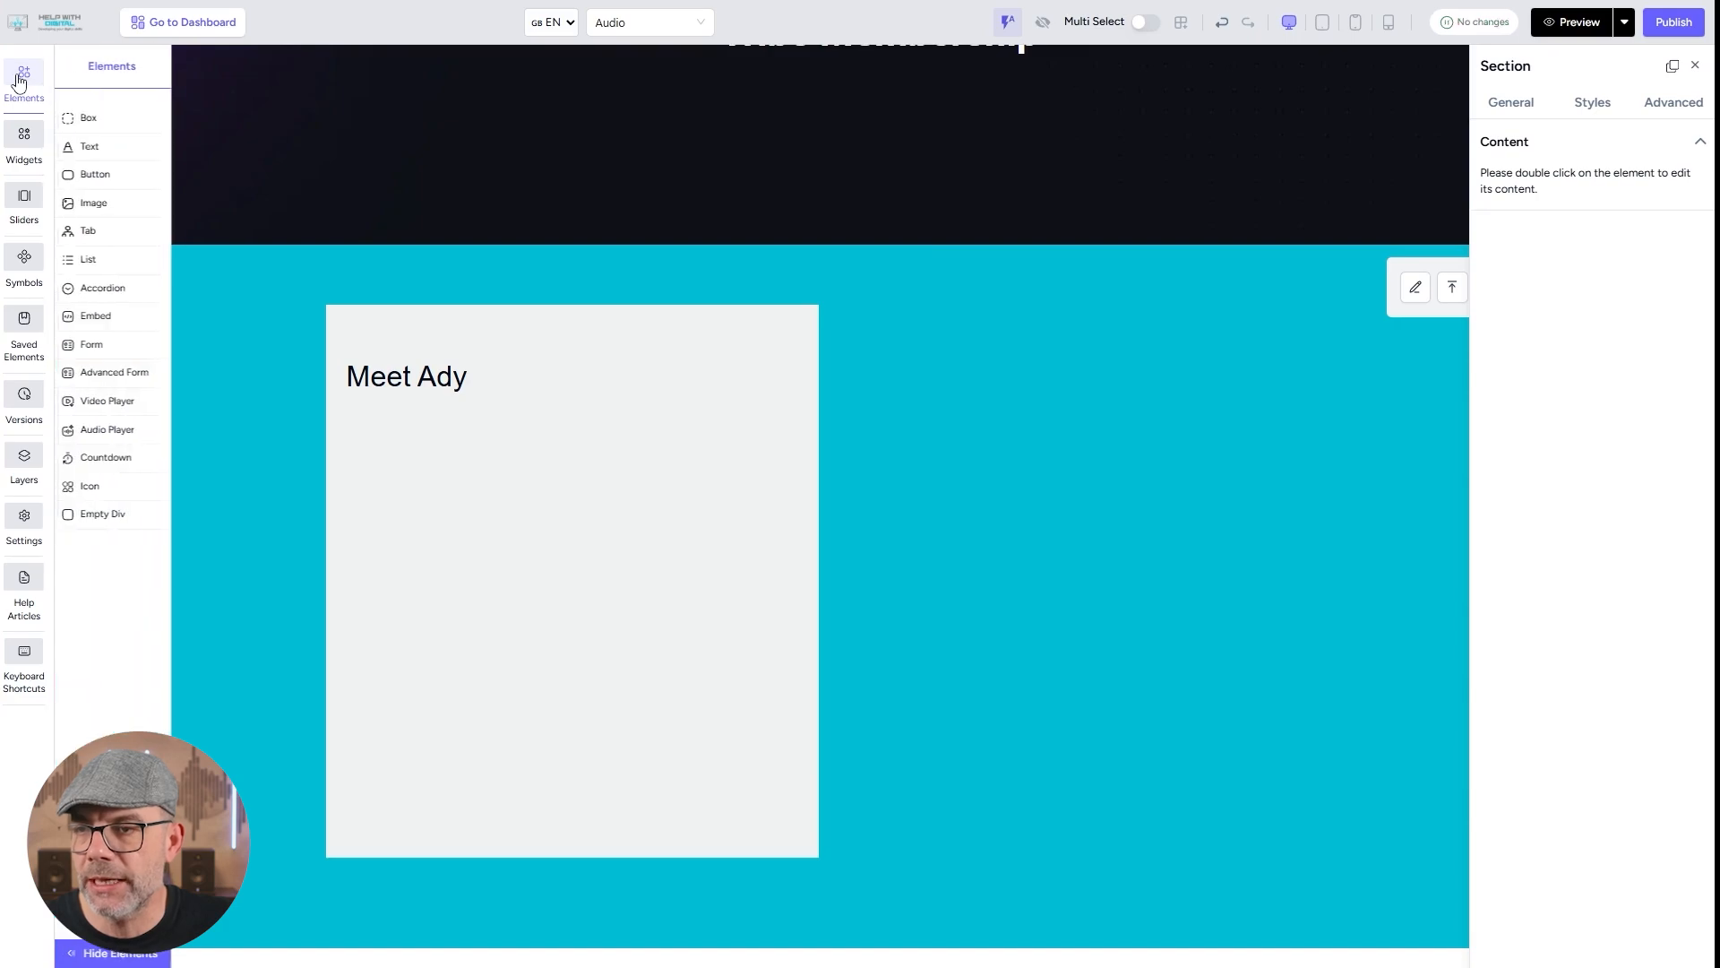
pyautogui.click(112, 174)
pyautogui.click(94, 202)
pyautogui.moveTo(212, 146); pyautogui.dragTo(368, 459)
pyautogui.moveTo(606, 579); pyautogui.dragTo(794, 739)
pyautogui.click(731, 675)
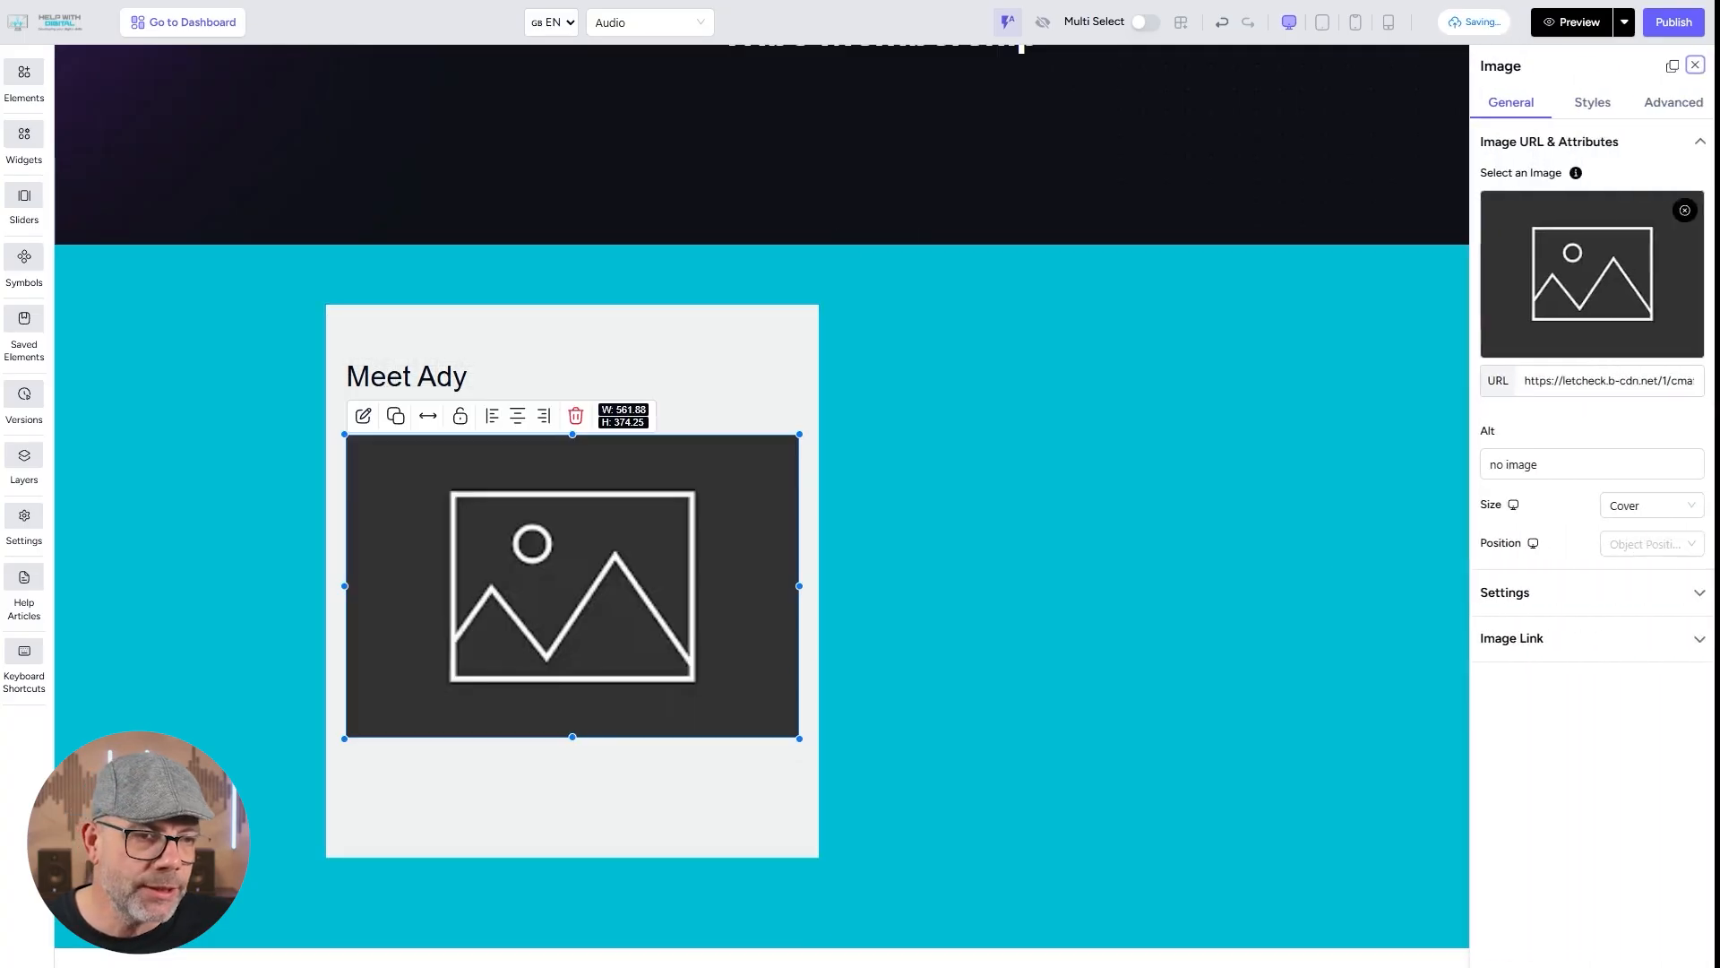
# Replace the placeholder with the transparent-background portrait from the gallery's second page and set the image size to Contain.
pyautogui.click(1587, 280)
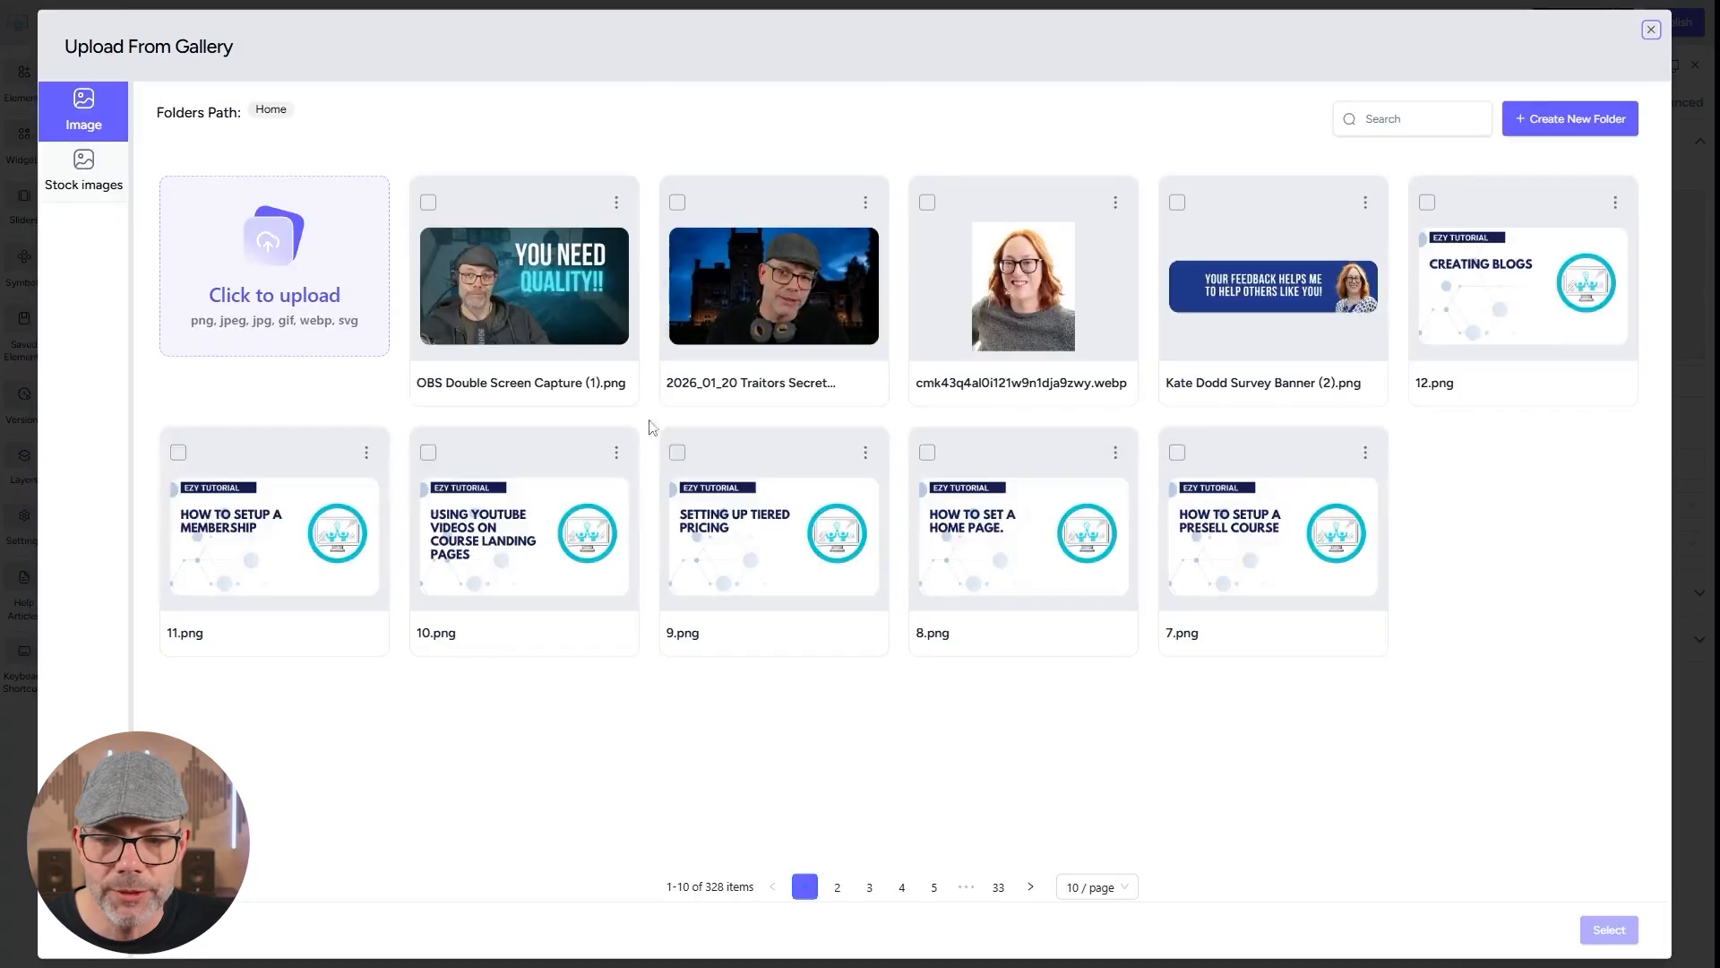
pyautogui.click(839, 889)
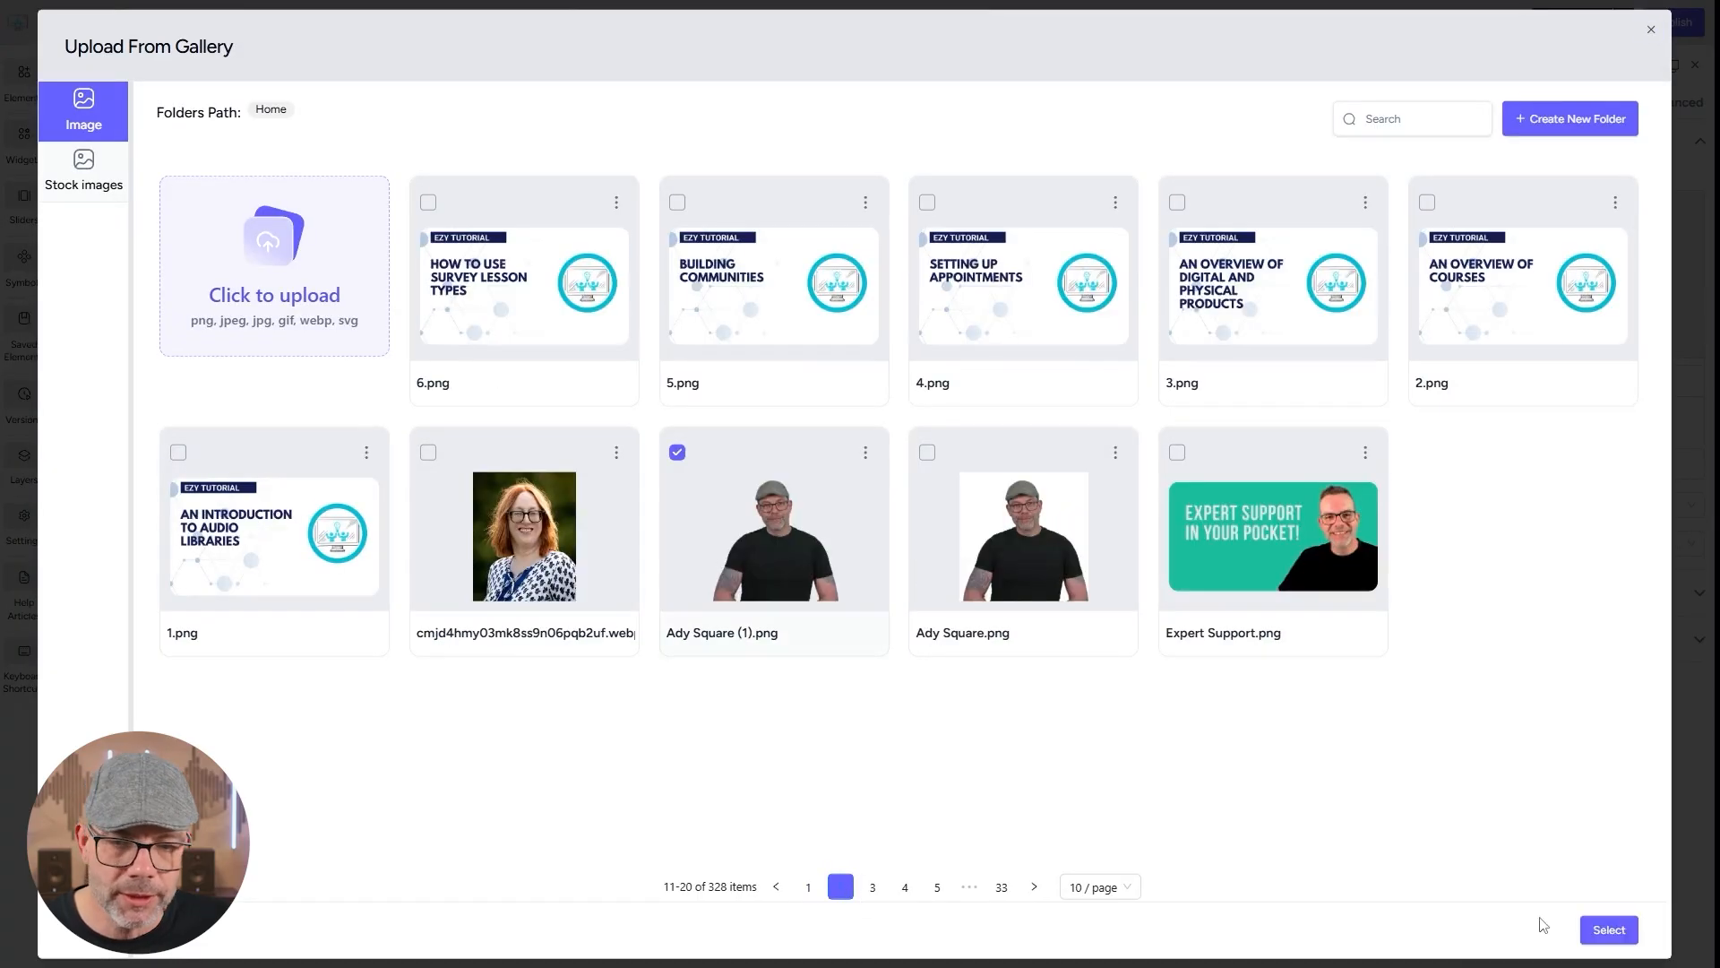
pyautogui.click(1606, 929)
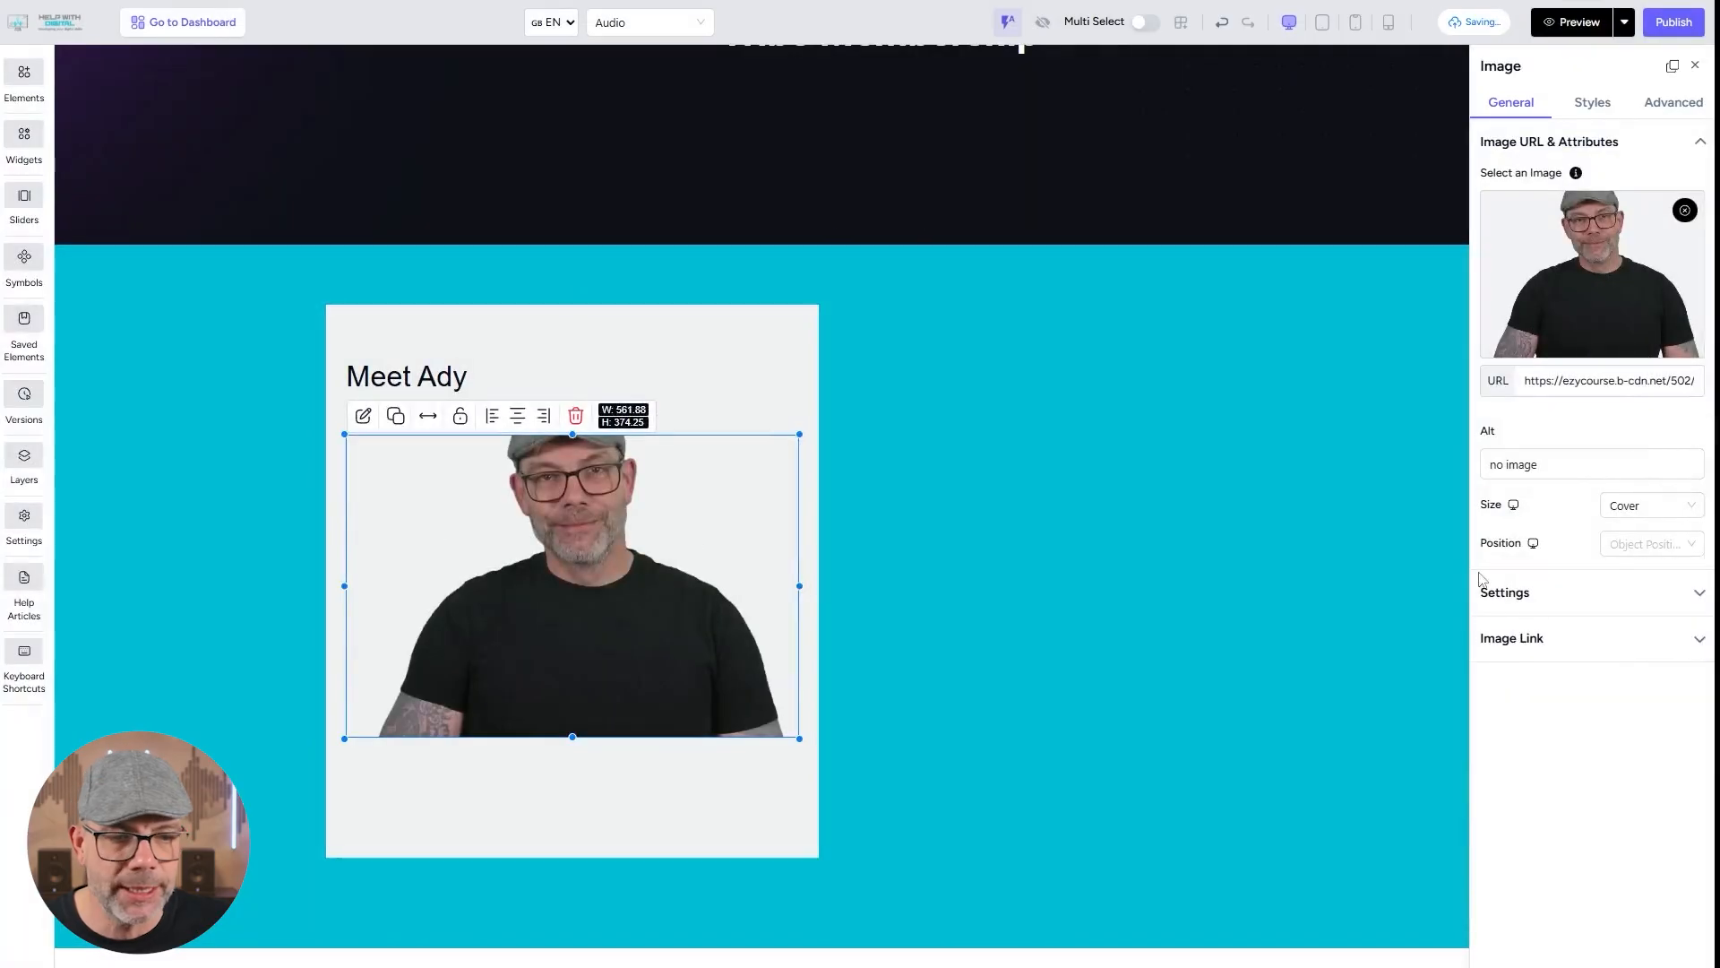
pyautogui.click(1669, 509)
pyautogui.click(1651, 585)
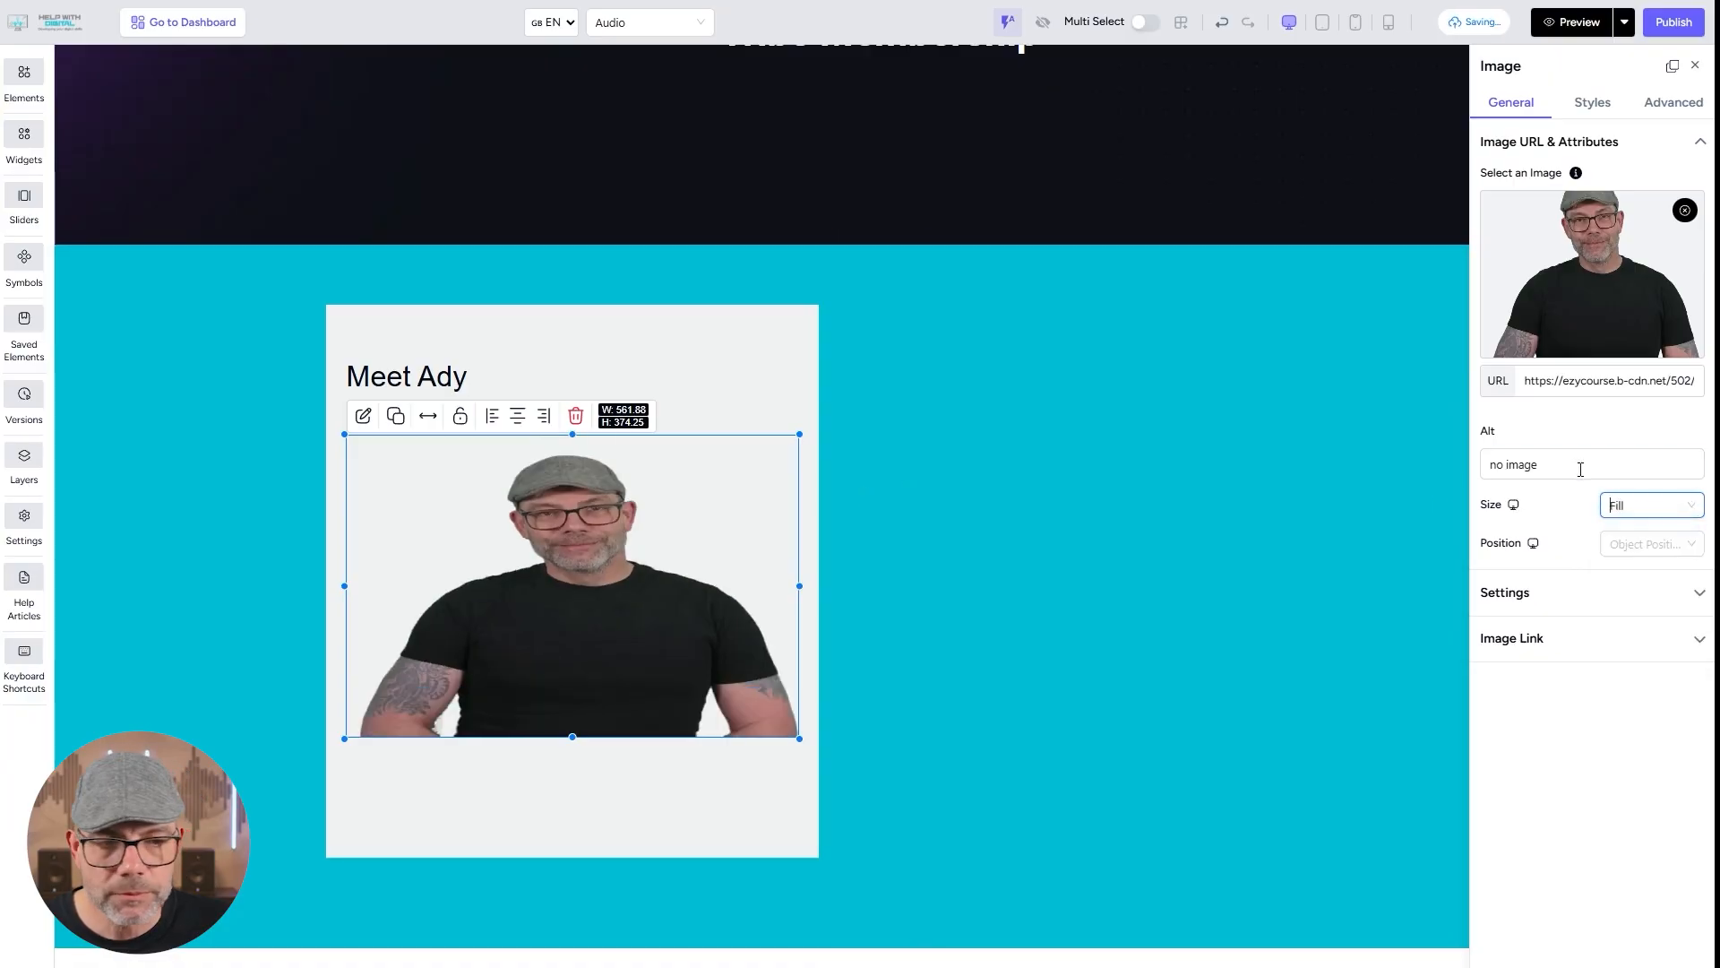
pyautogui.click(1632, 506)
pyautogui.click(1641, 563)
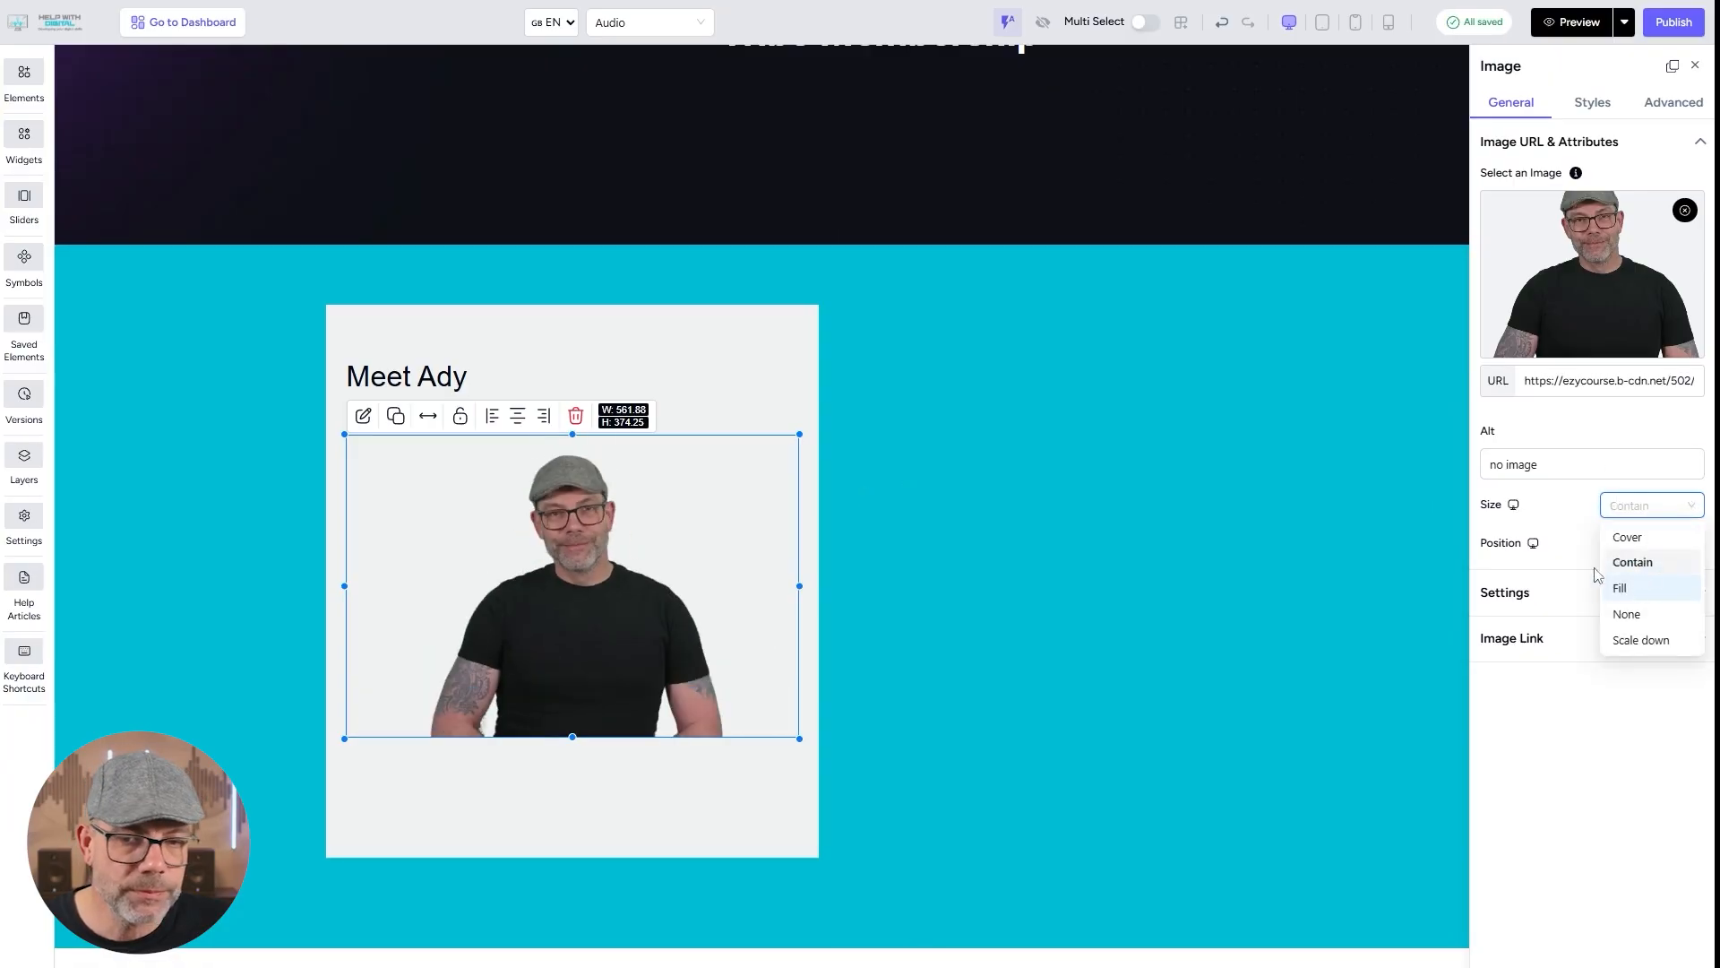
# Add an Audio Player element inside the box, centred below the portrait.
pyautogui.click(717, 394)
pyautogui.click(16, 72)
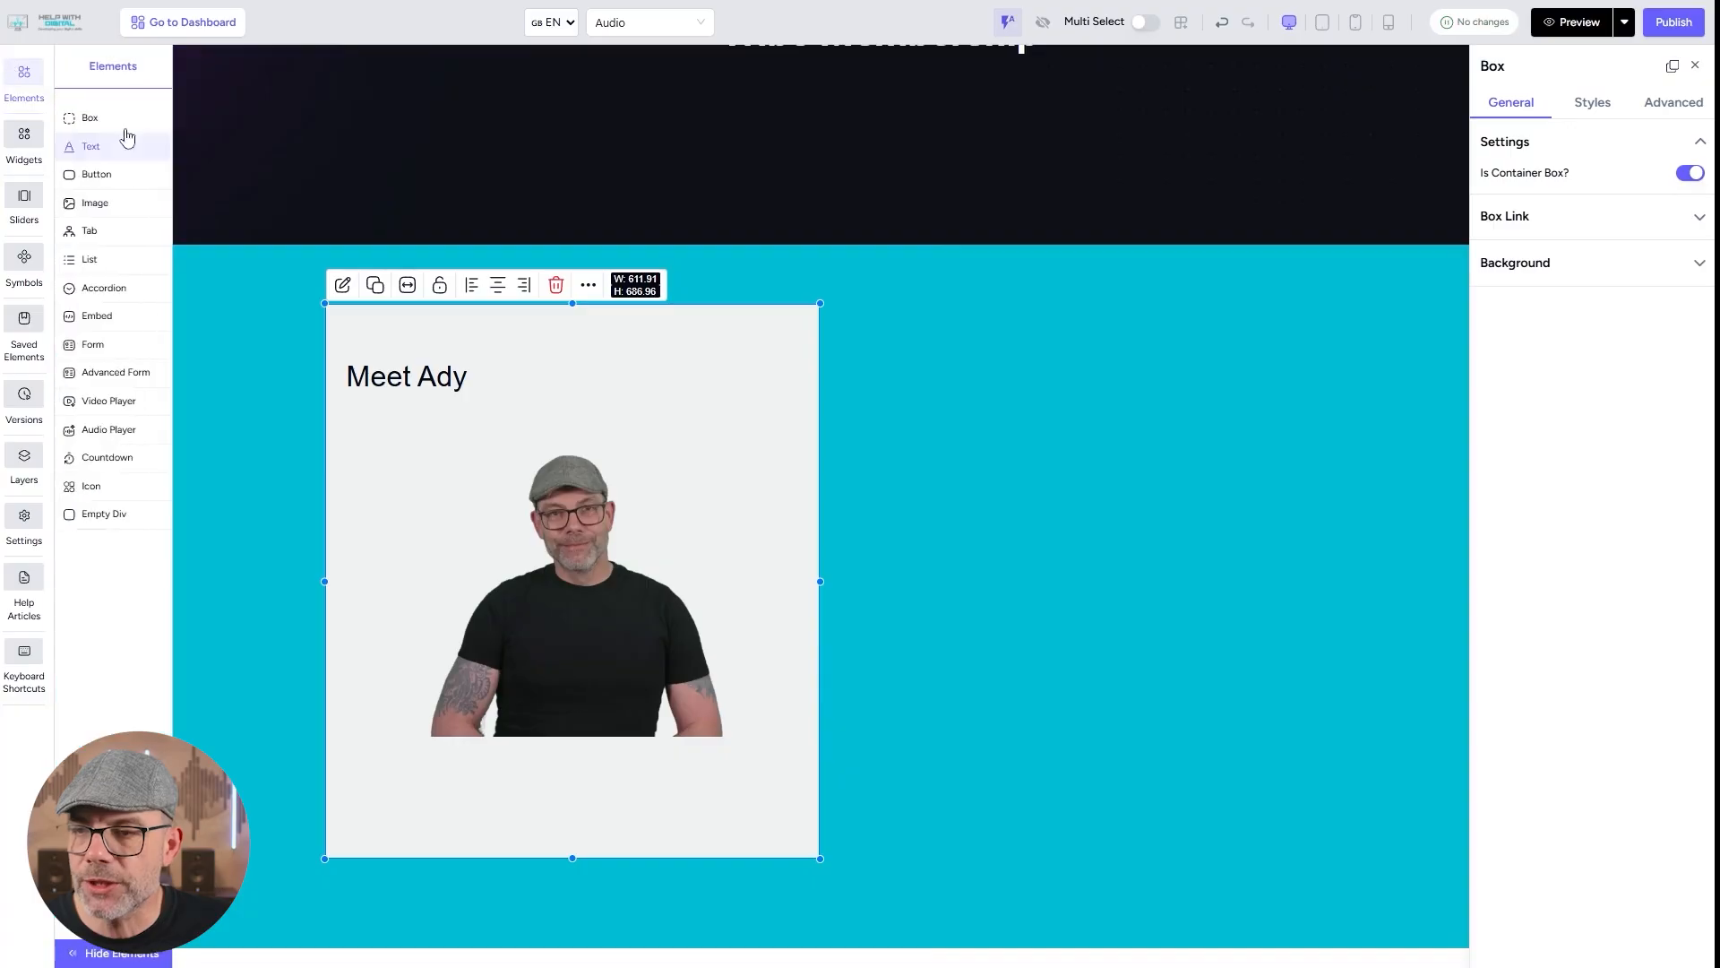
pyautogui.moveTo(123, 431); pyautogui.dragTo(574, 811)
pyautogui.click(785, 801)
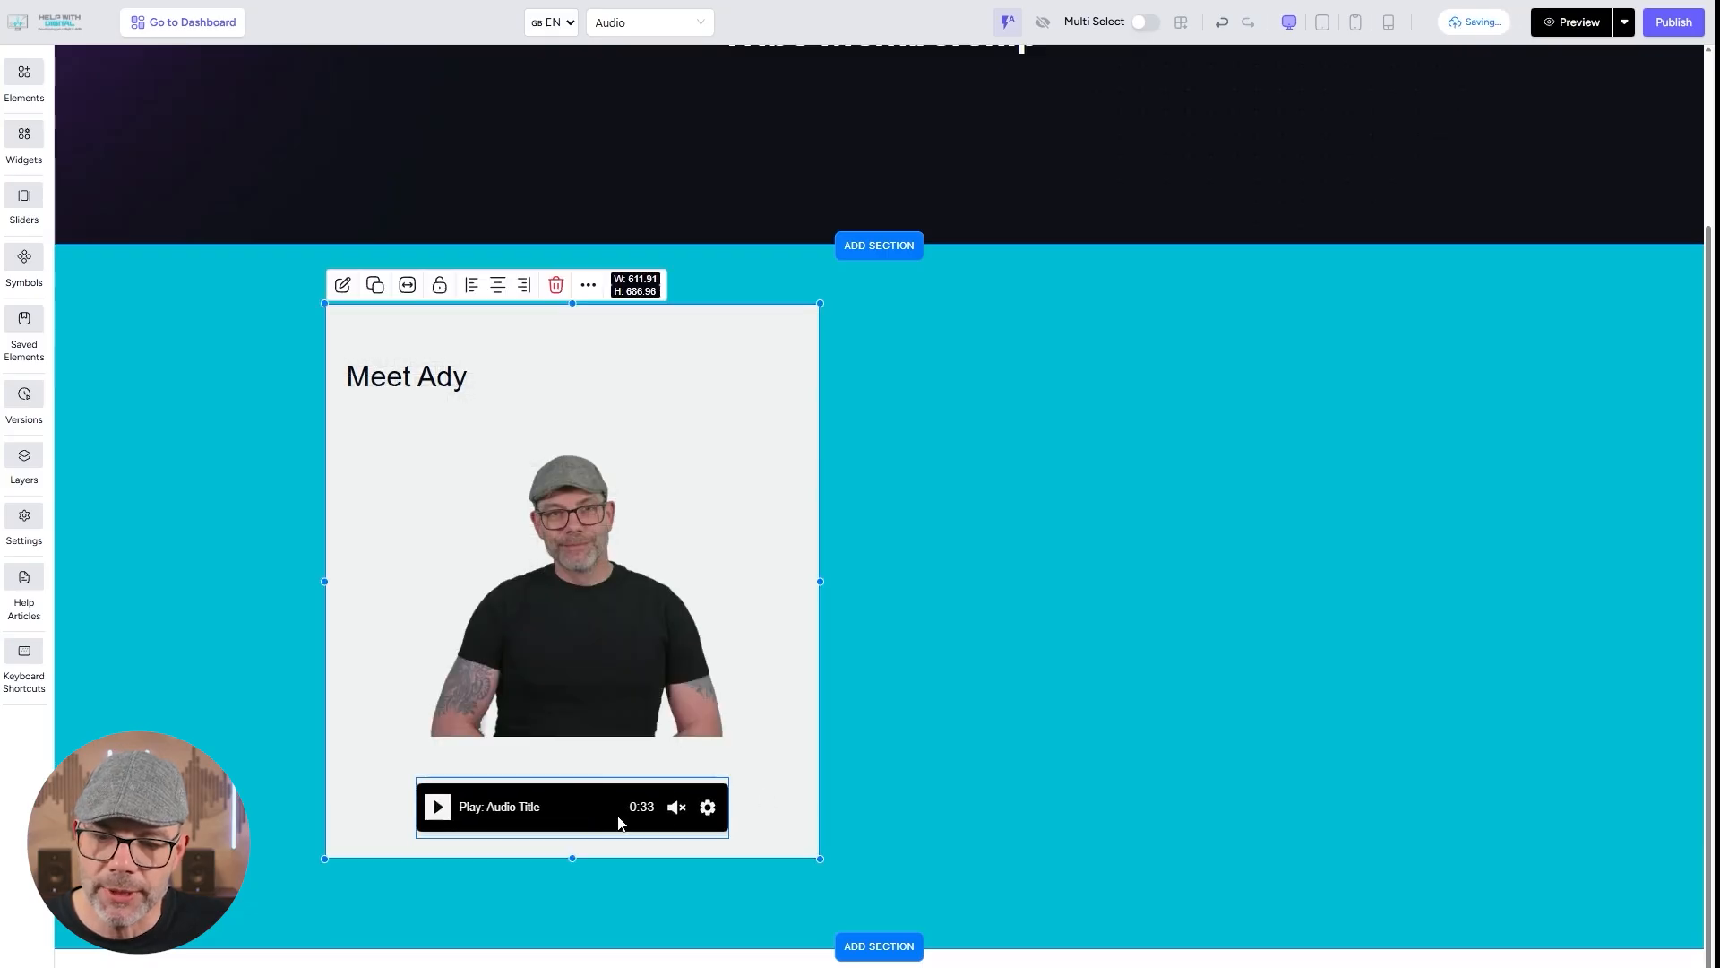
# Replace the audio player's demo track with audio.webm from the gallery.
pyautogui.click(559, 802)
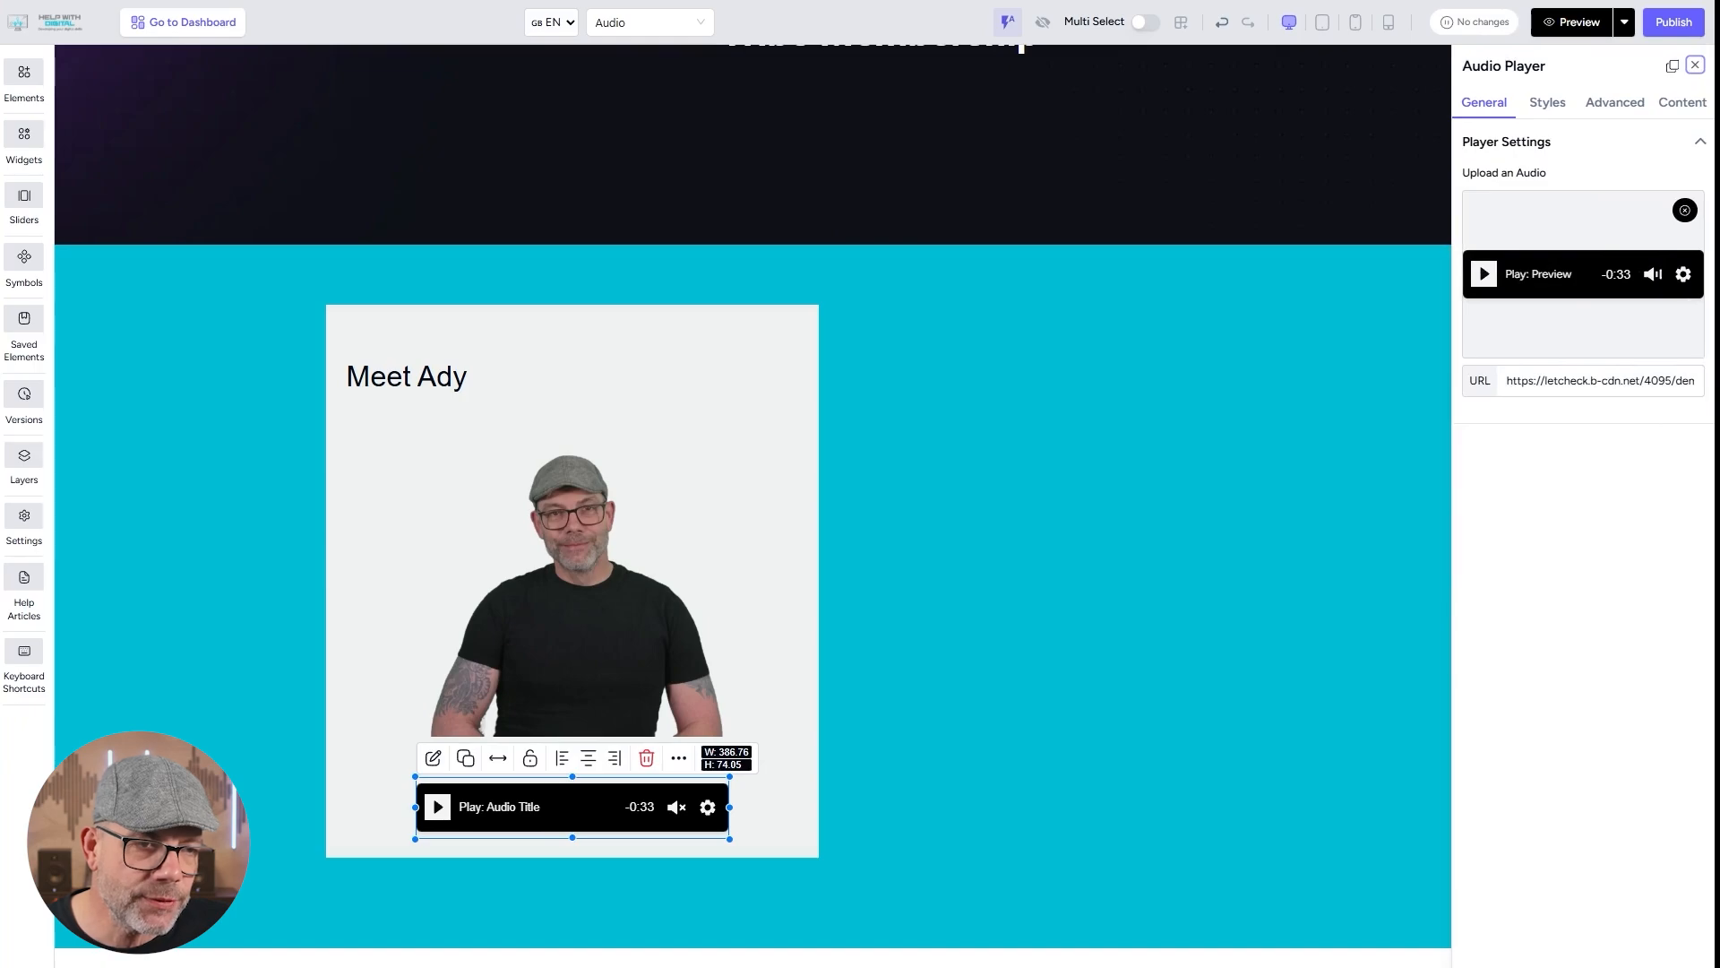
pyautogui.click(1684, 210)
pyautogui.click(1620, 273)
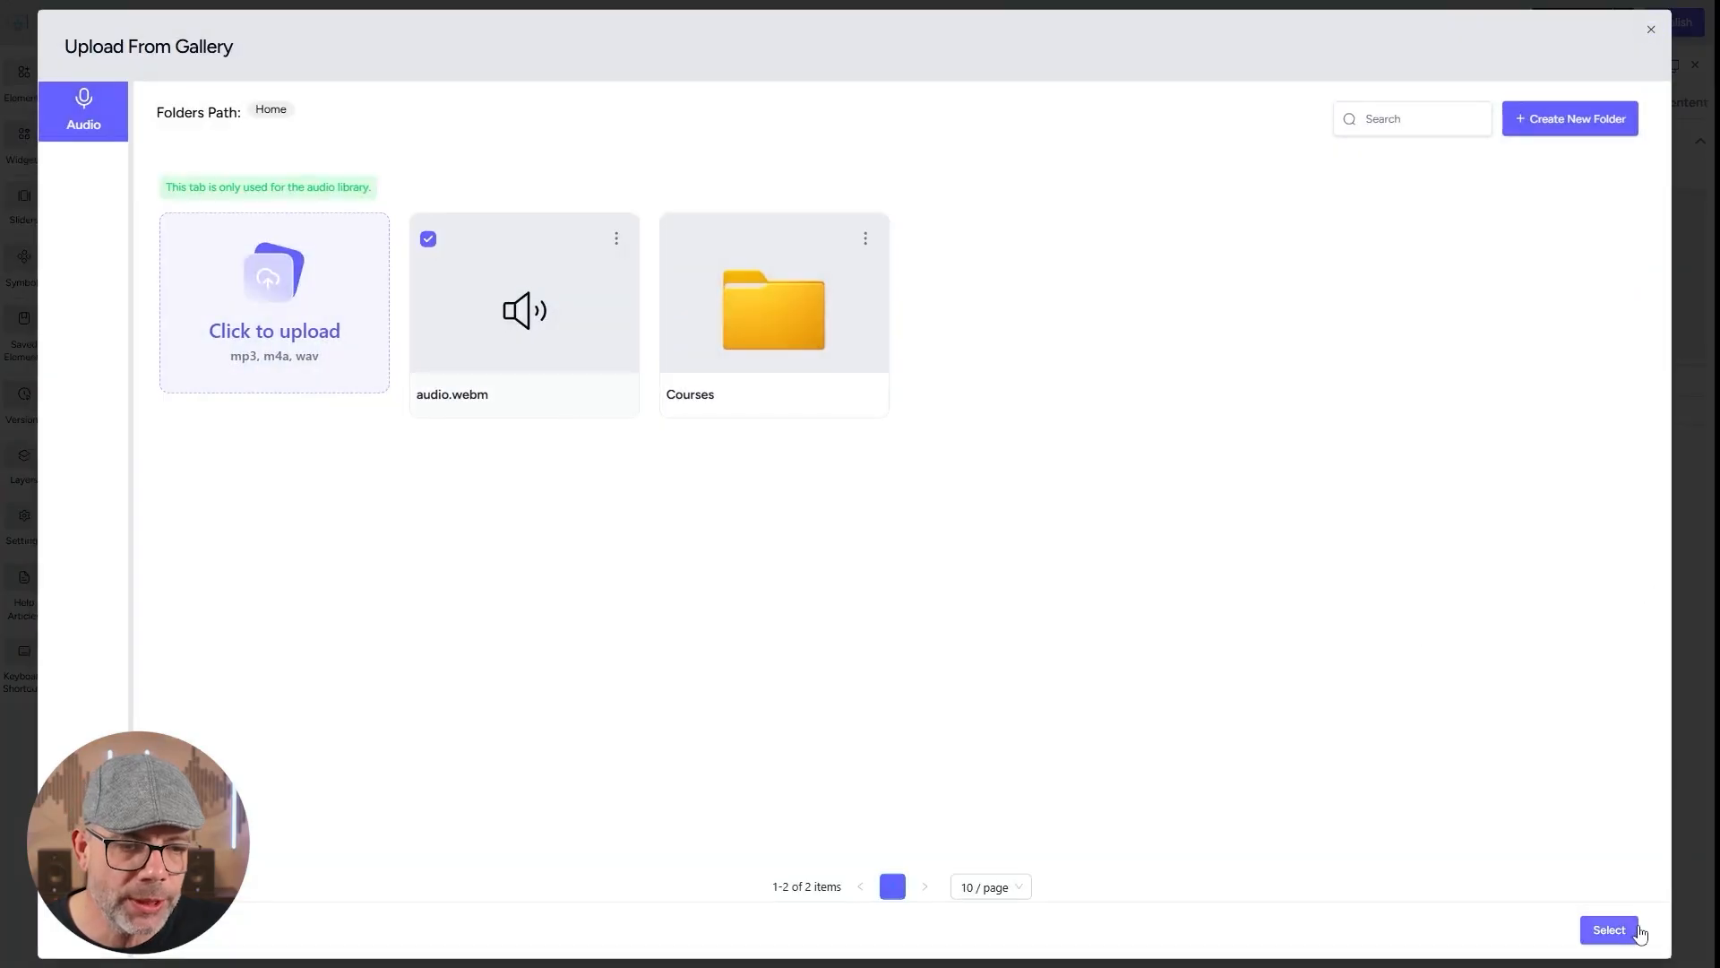
pyautogui.click(1610, 929)
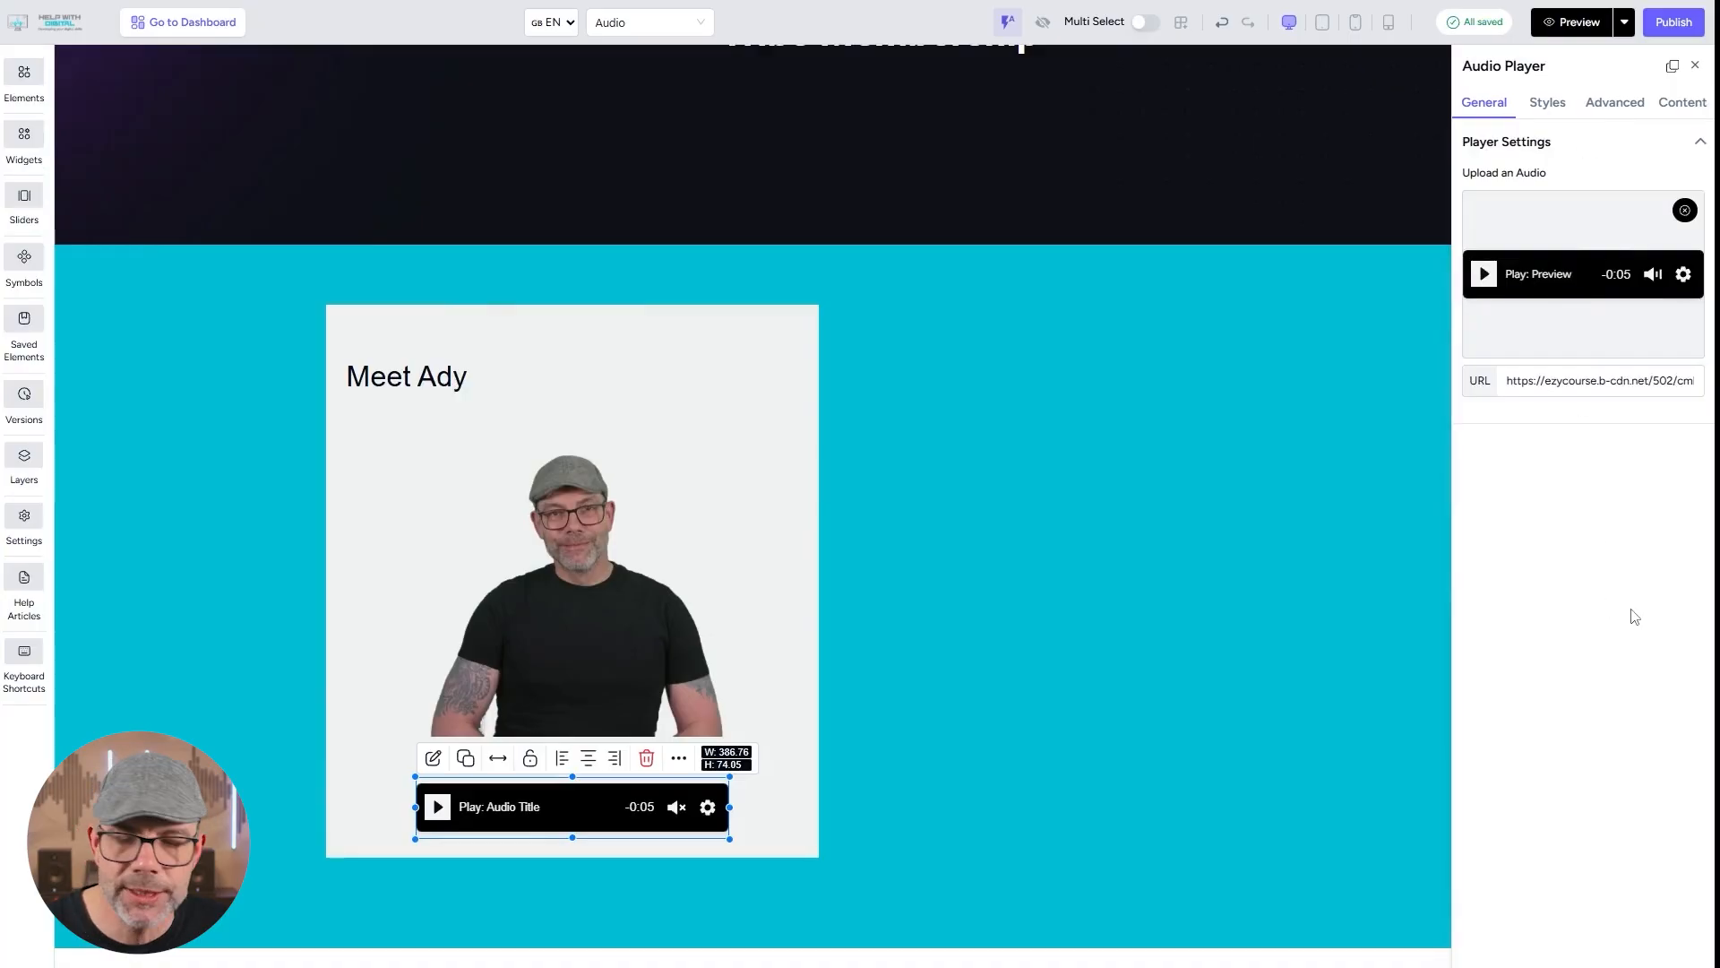
pyautogui.click(771, 503)
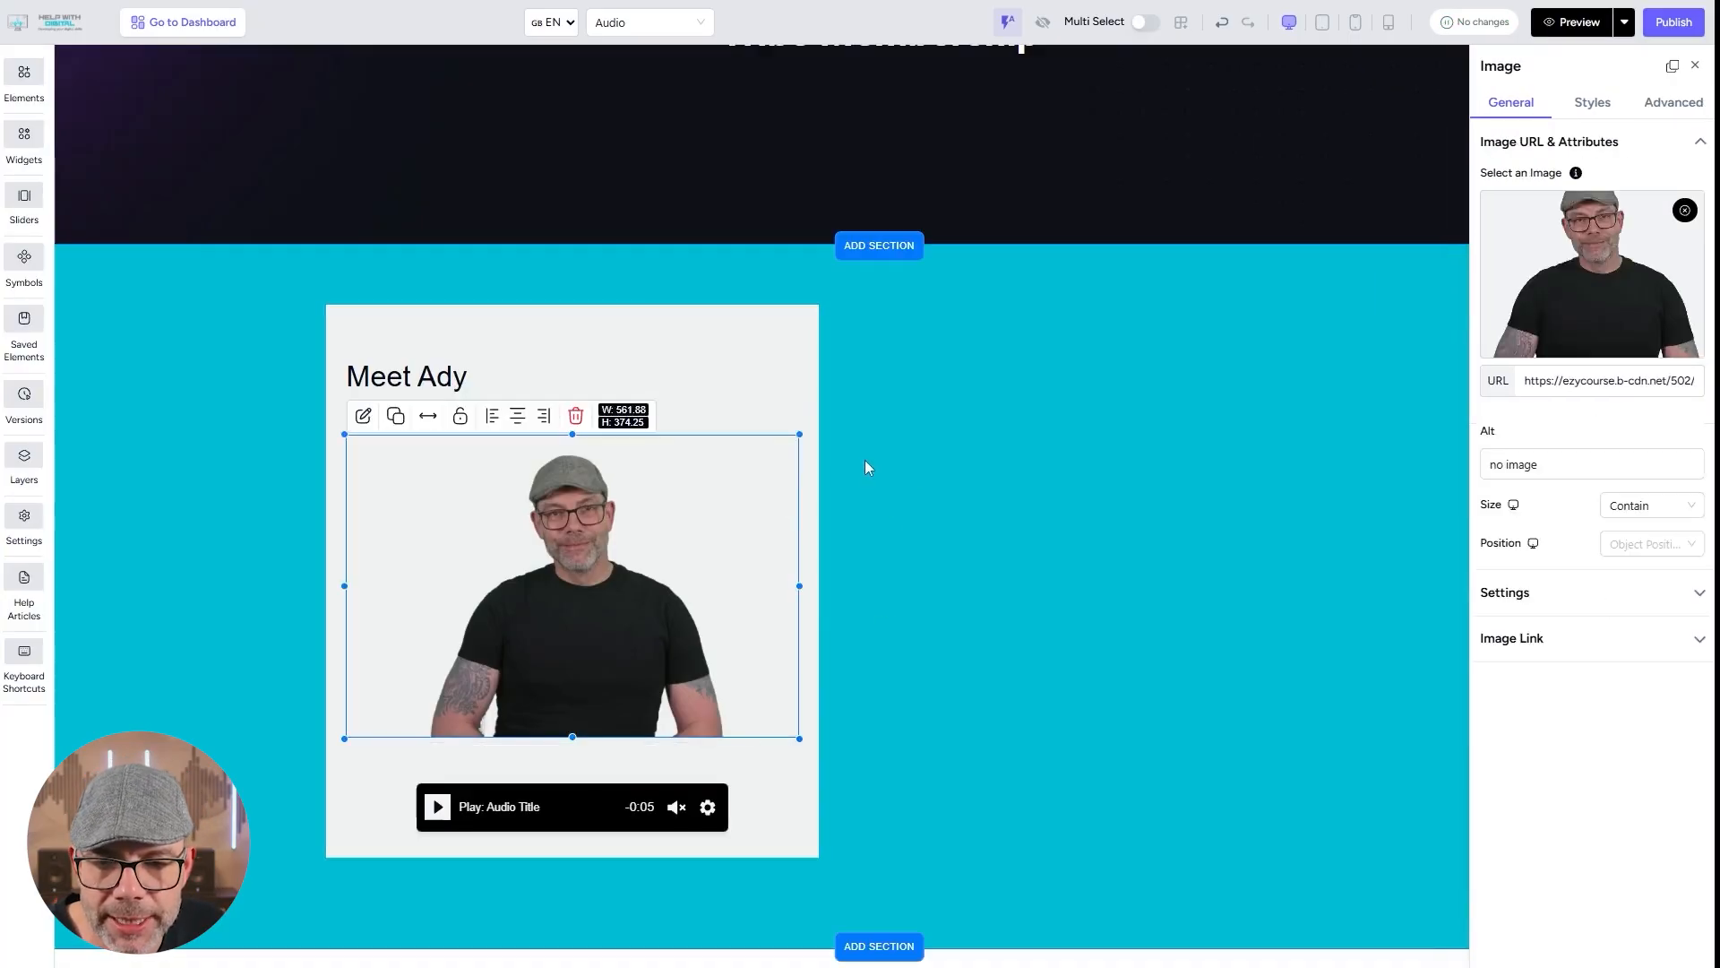
pyautogui.click(1158, 555)
pyautogui.click(568, 790)
pyautogui.click(1165, 685)
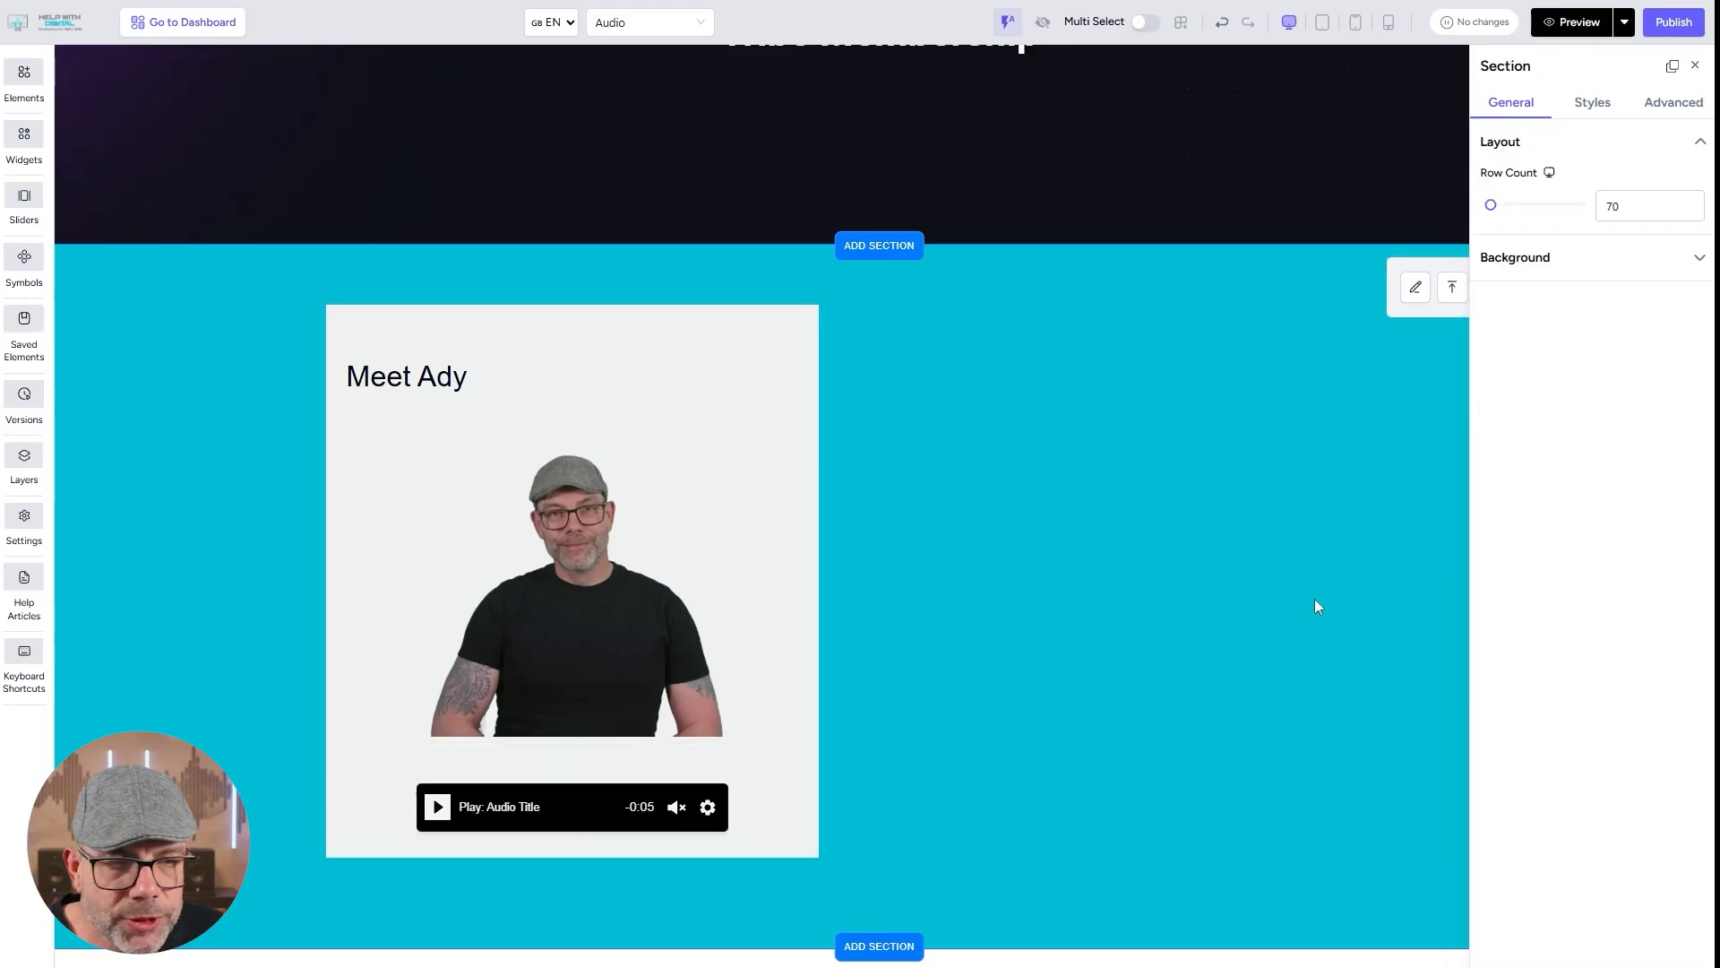
pyautogui.click(1593, 99)
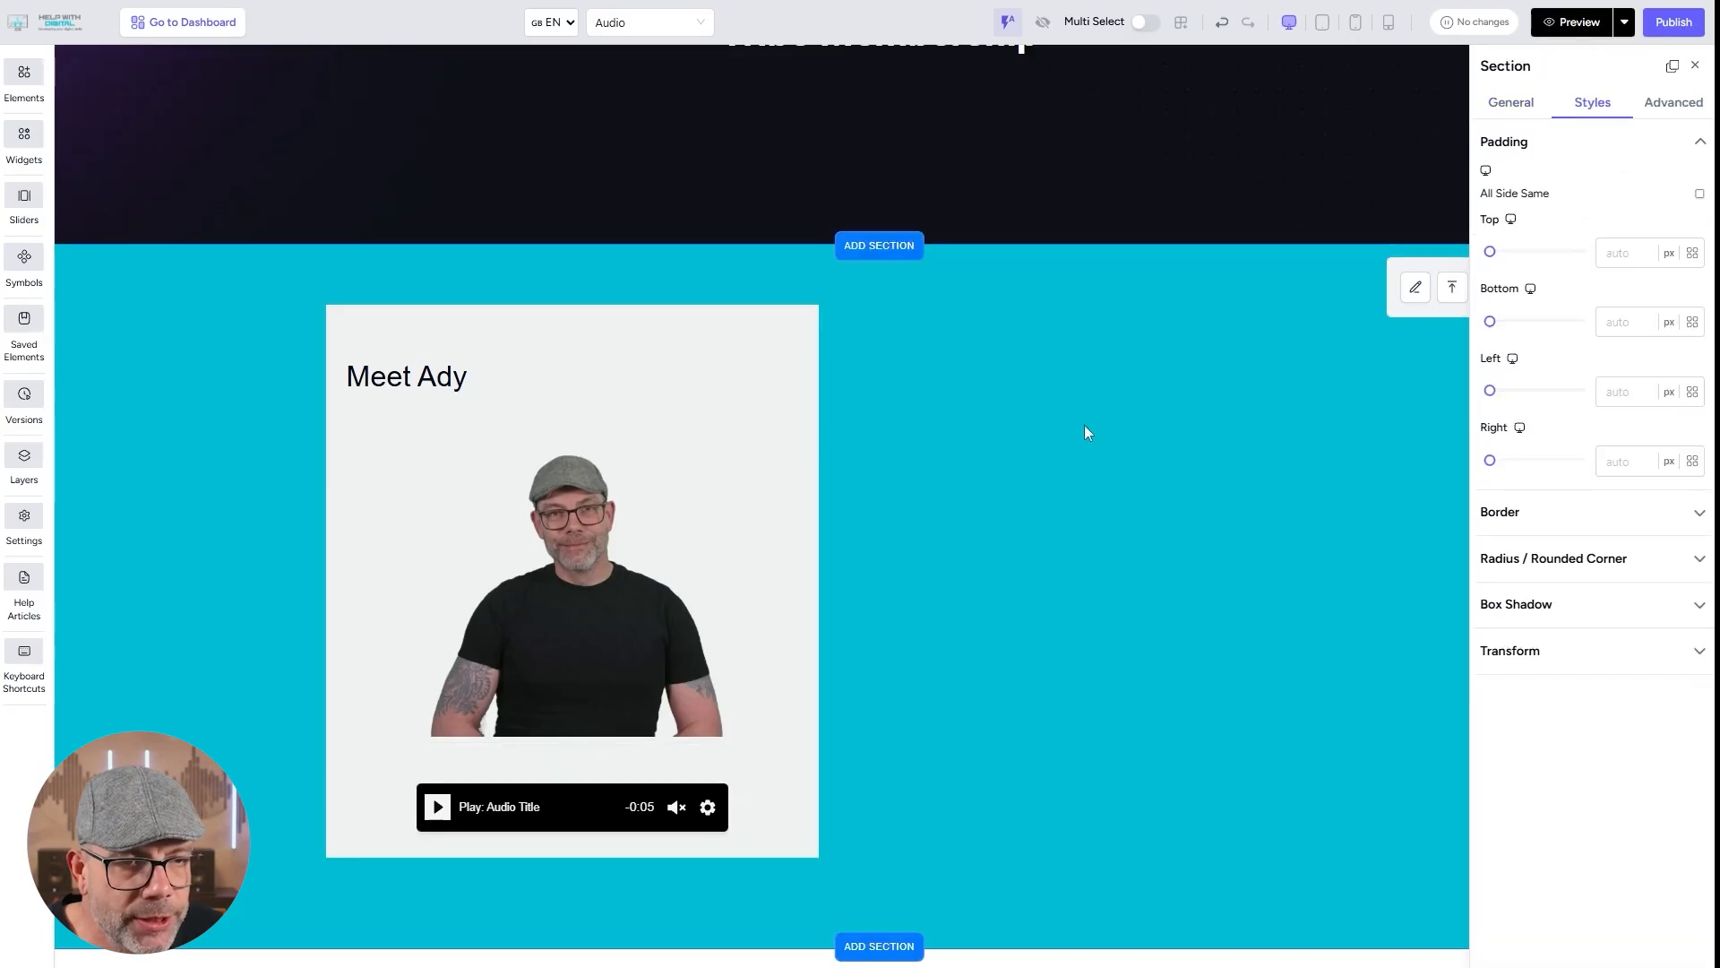
# Set the audio player's padding to 0 px on all sides and give it a 13 px solid border in DSM Button Green.
pyautogui.click(593, 793)
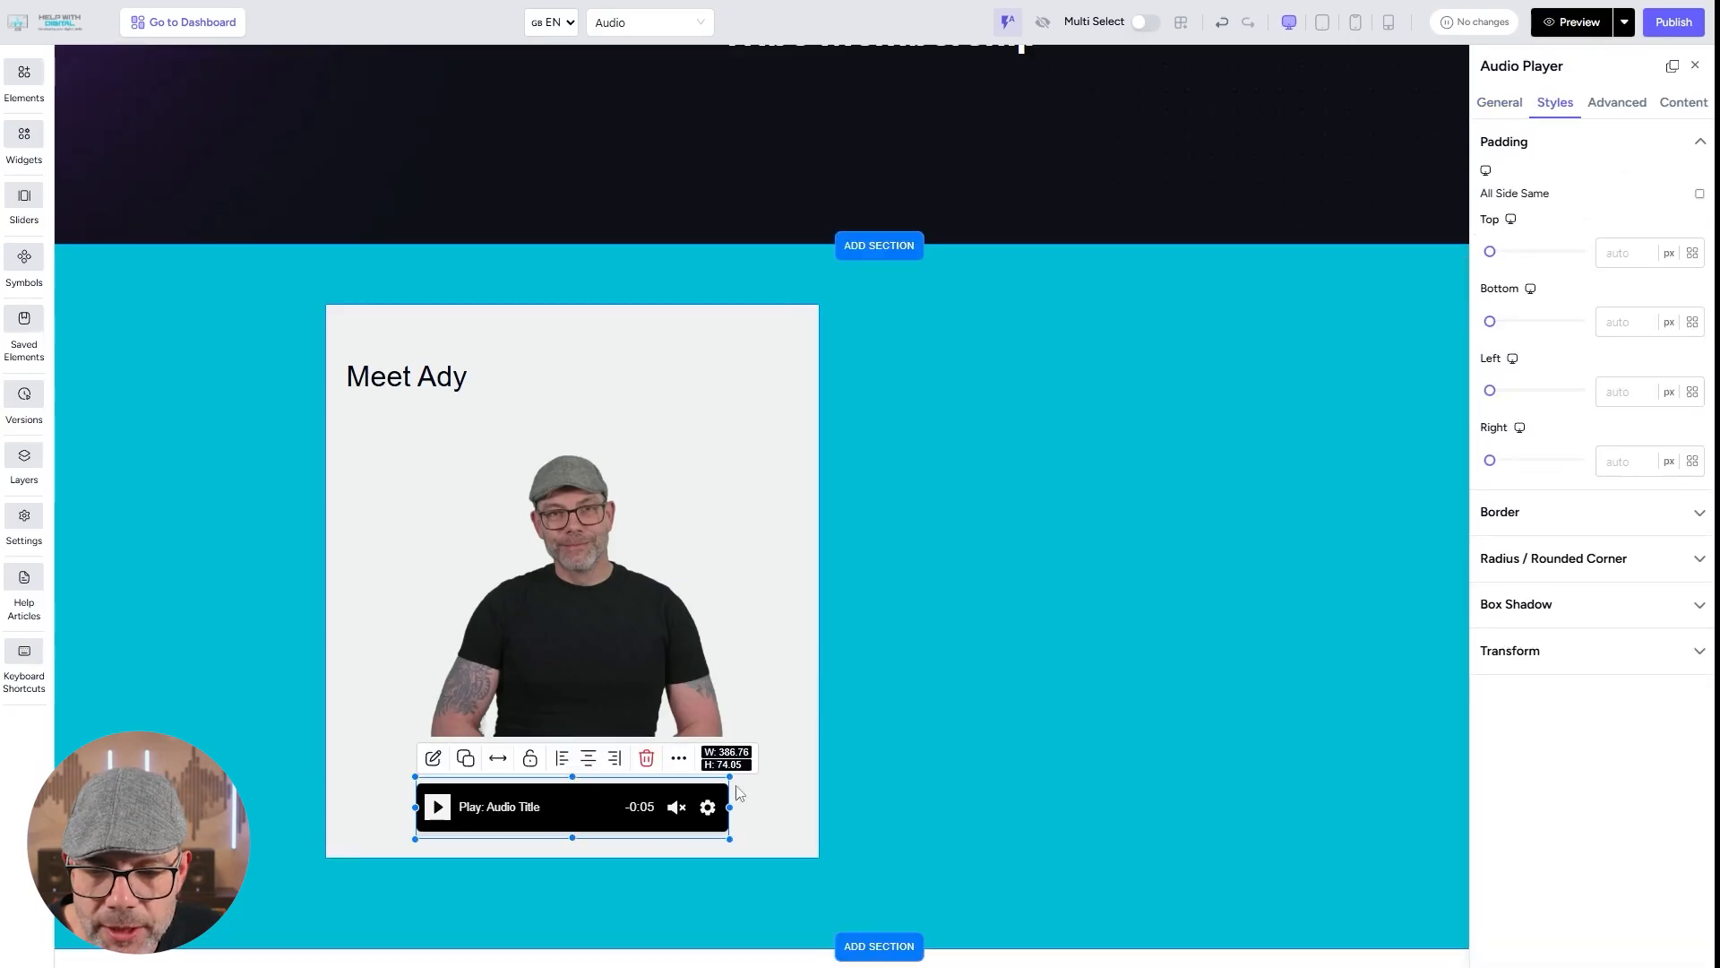
pyautogui.click(1491, 252)
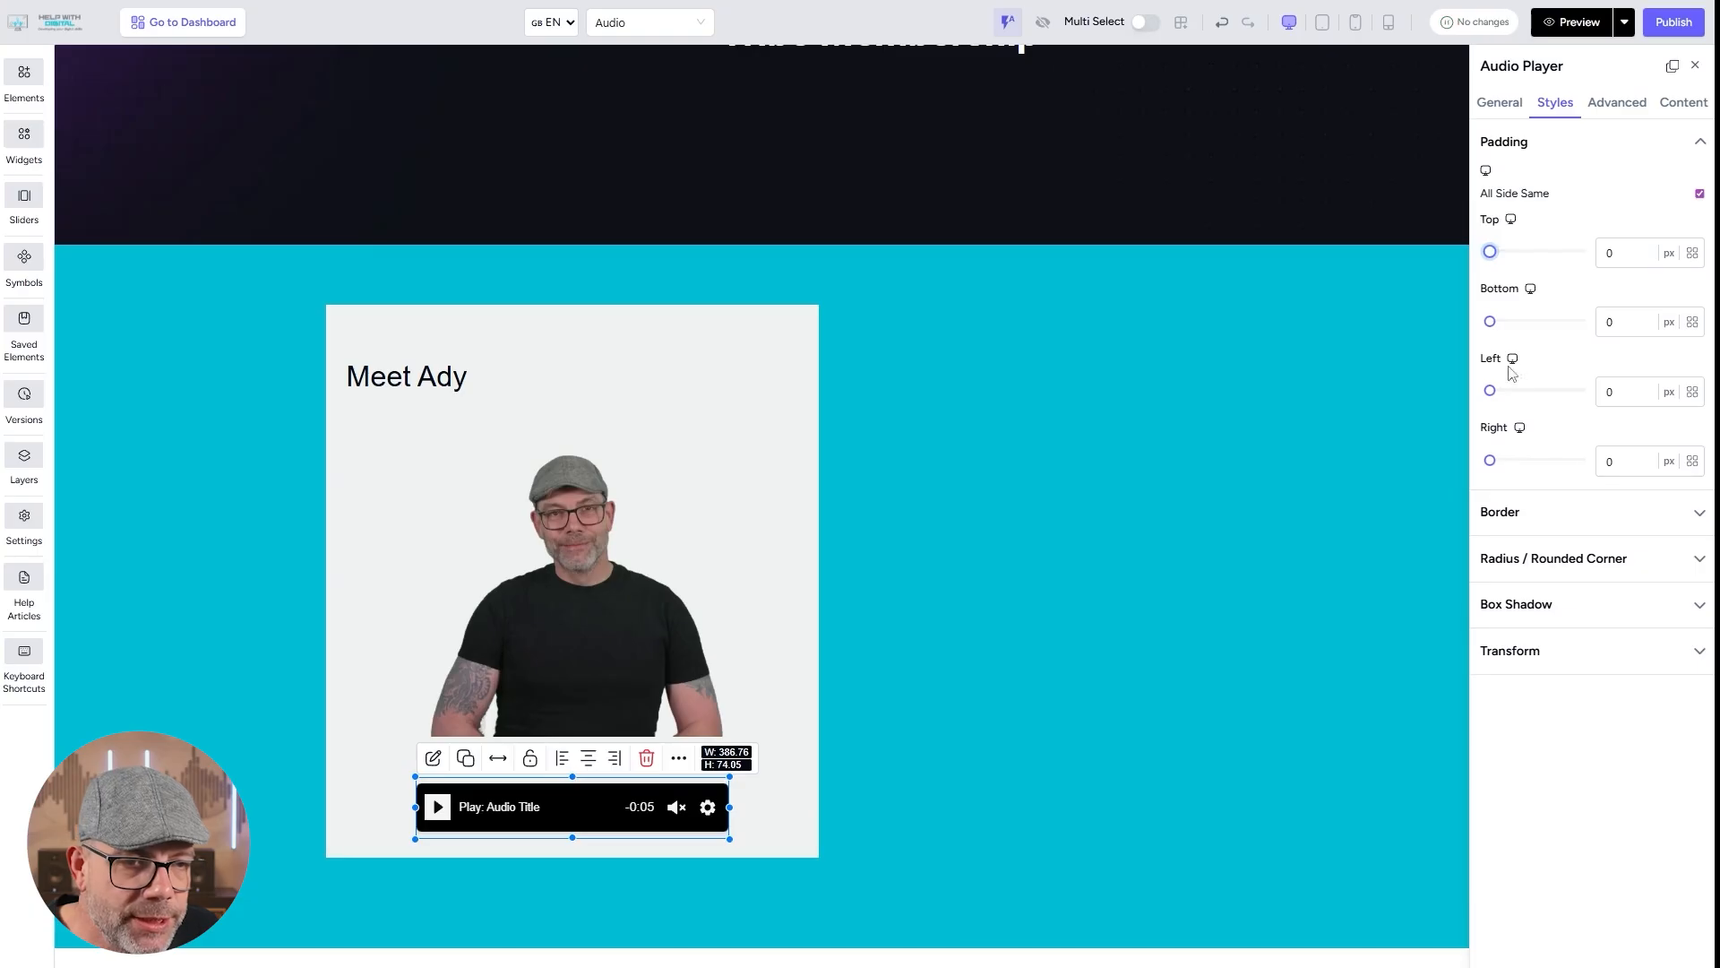
pyautogui.click(1560, 518)
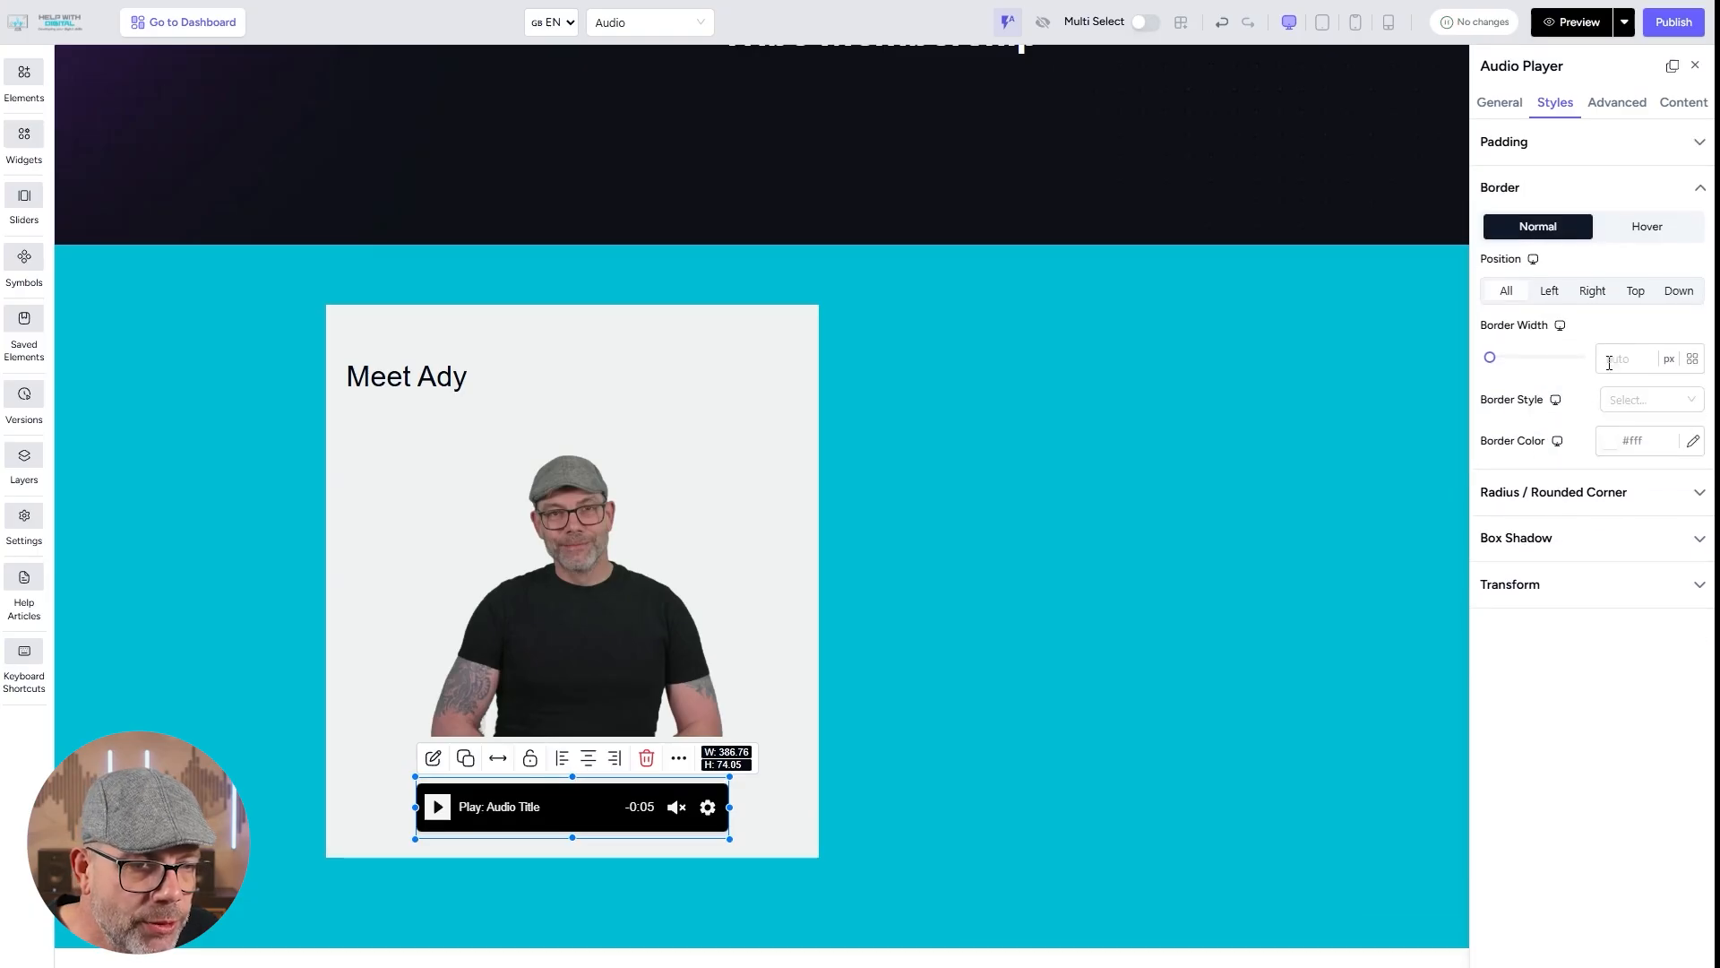
pyautogui.moveTo(1496, 368); pyautogui.dragTo(1499, 370)
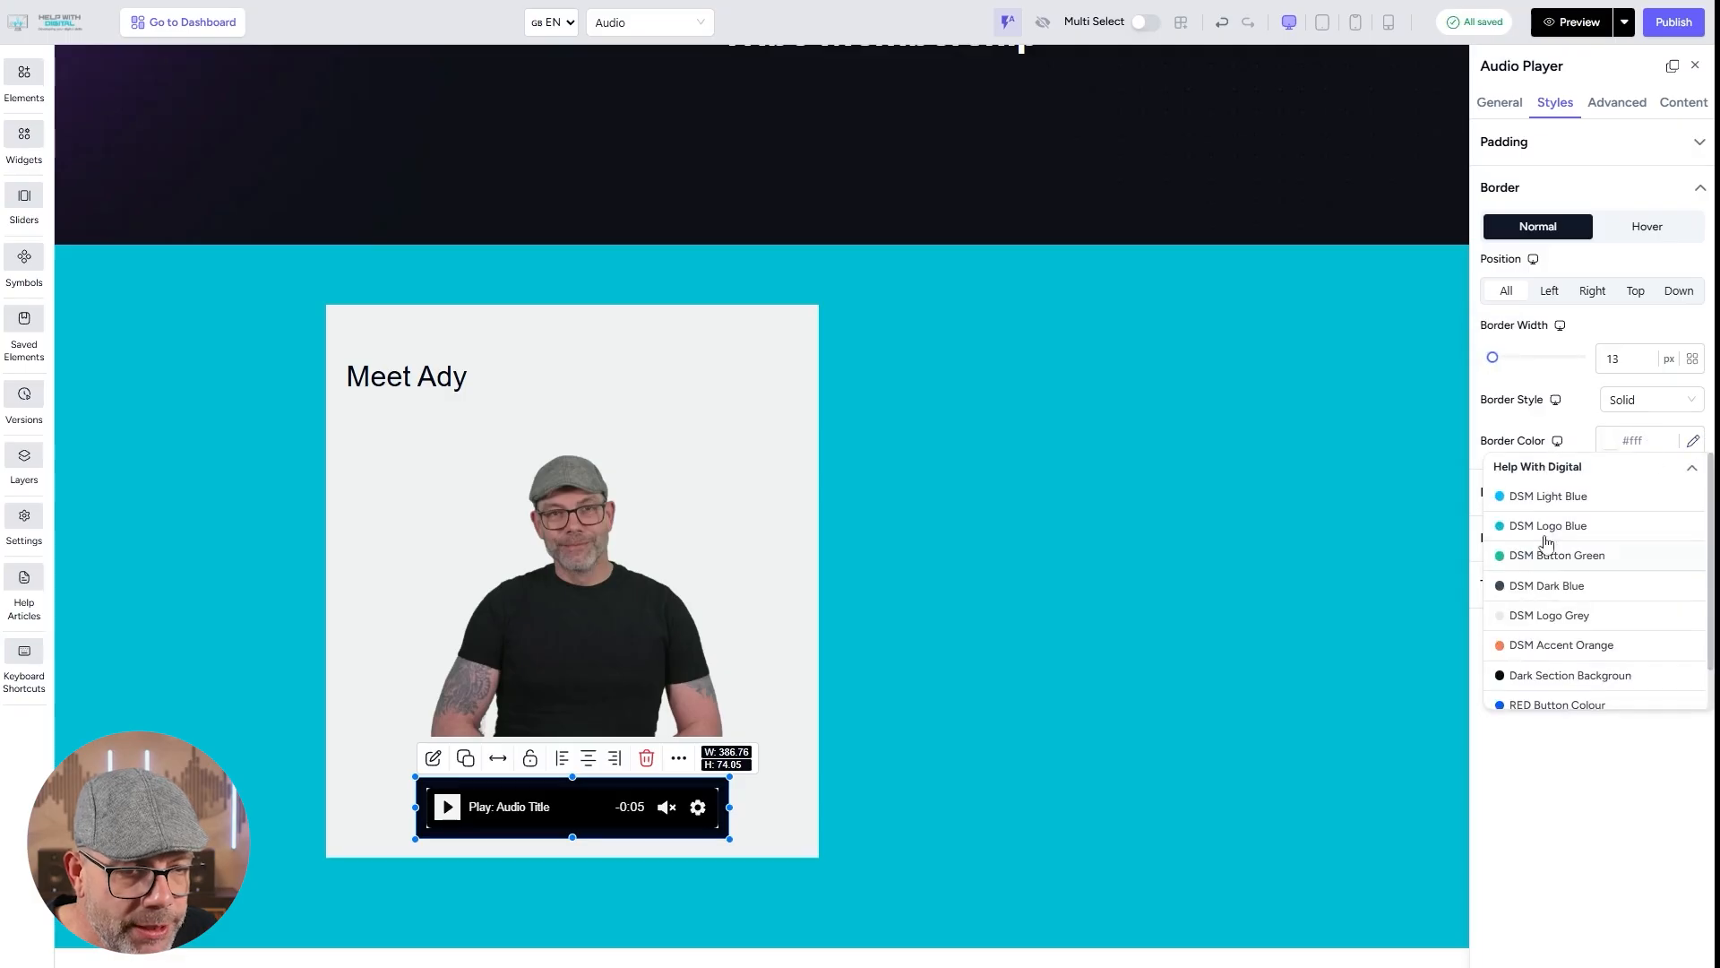
pyautogui.click(1532, 555)
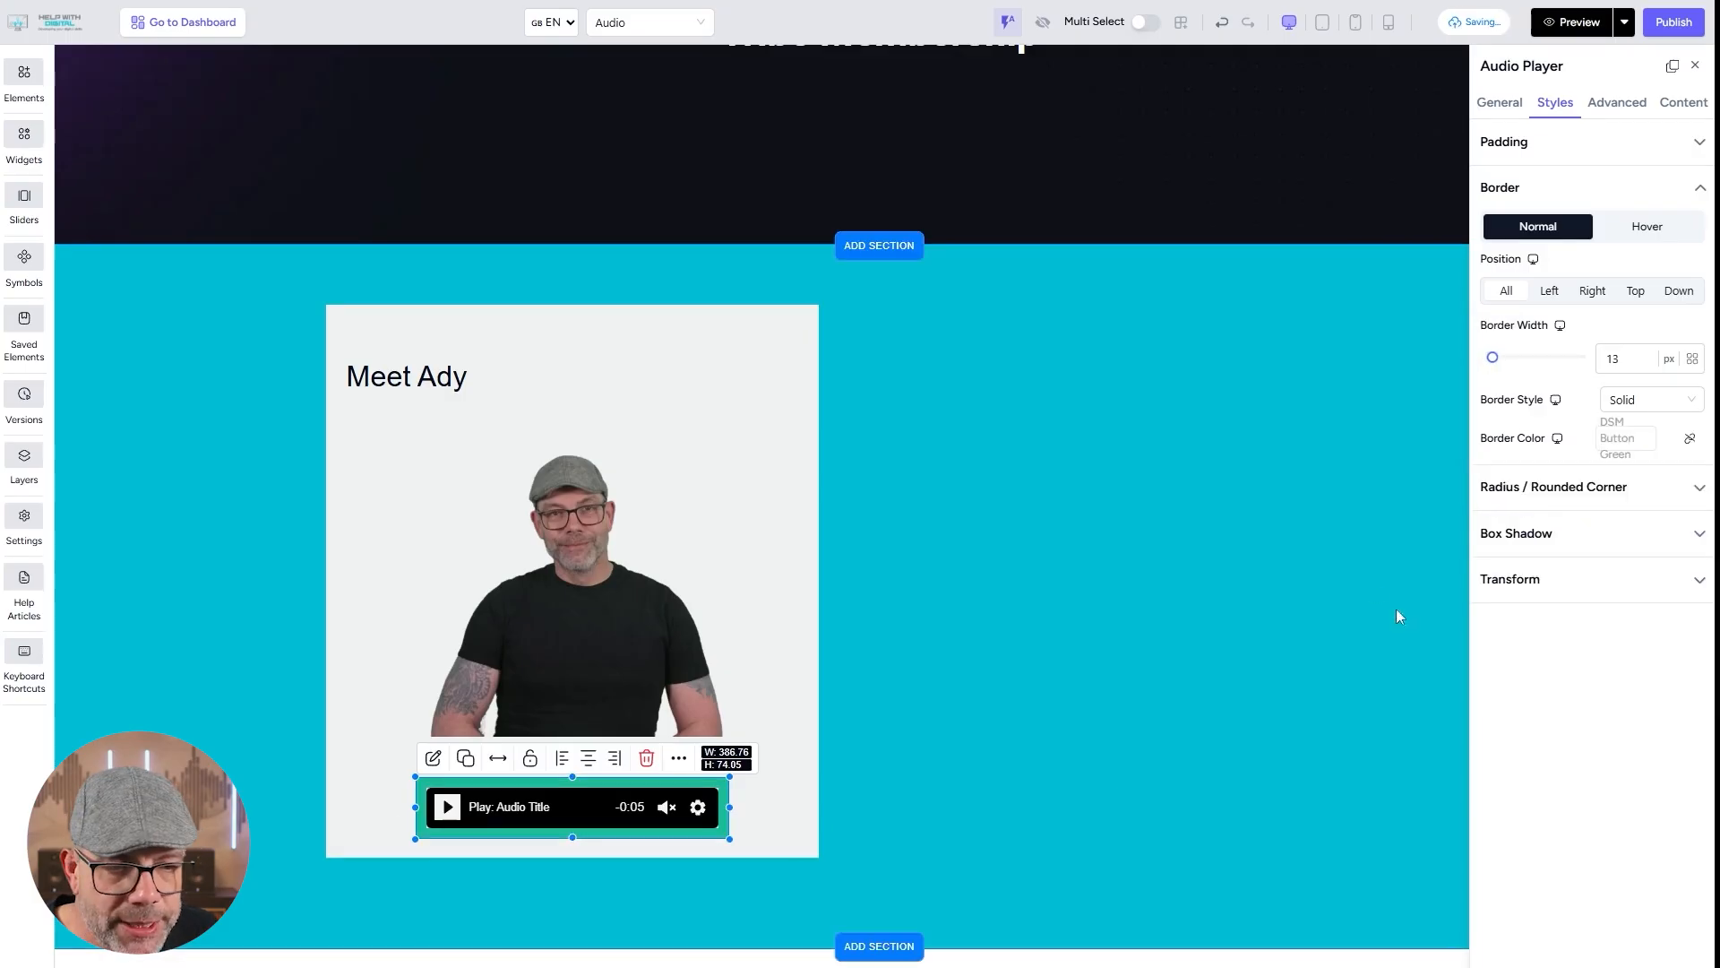
# Add an outer box shadow to the audio player with a blur radius of about 84 px.
pyautogui.click(1593, 536)
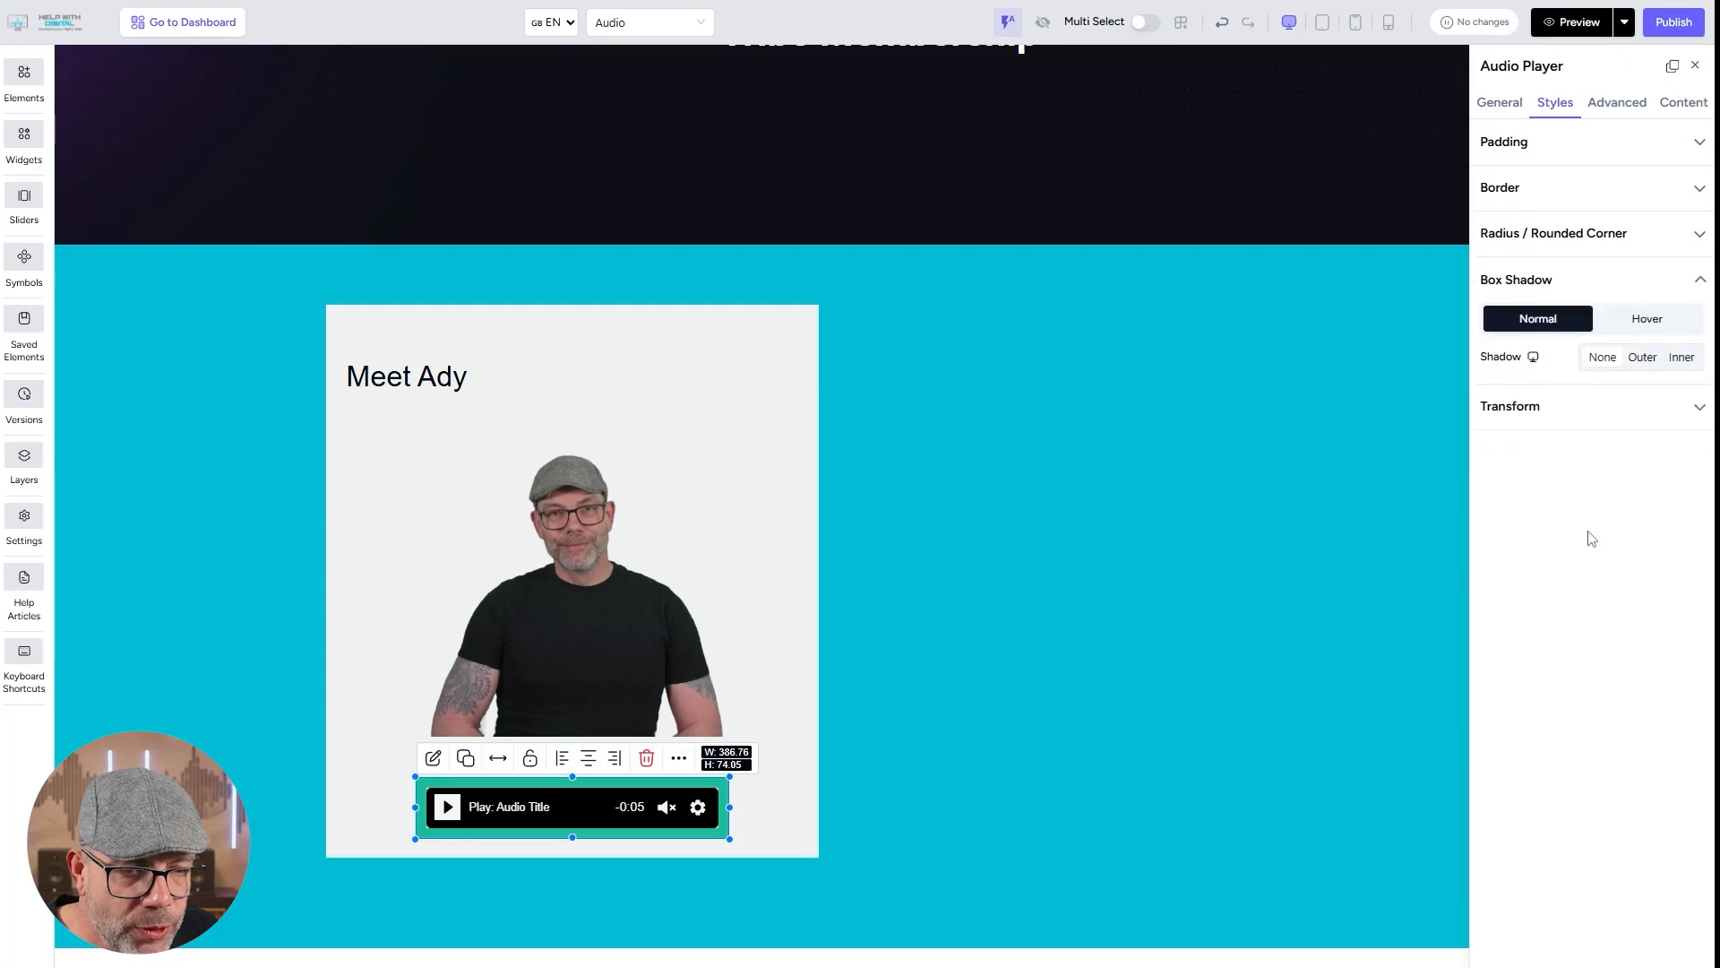
pyautogui.click(1642, 358)
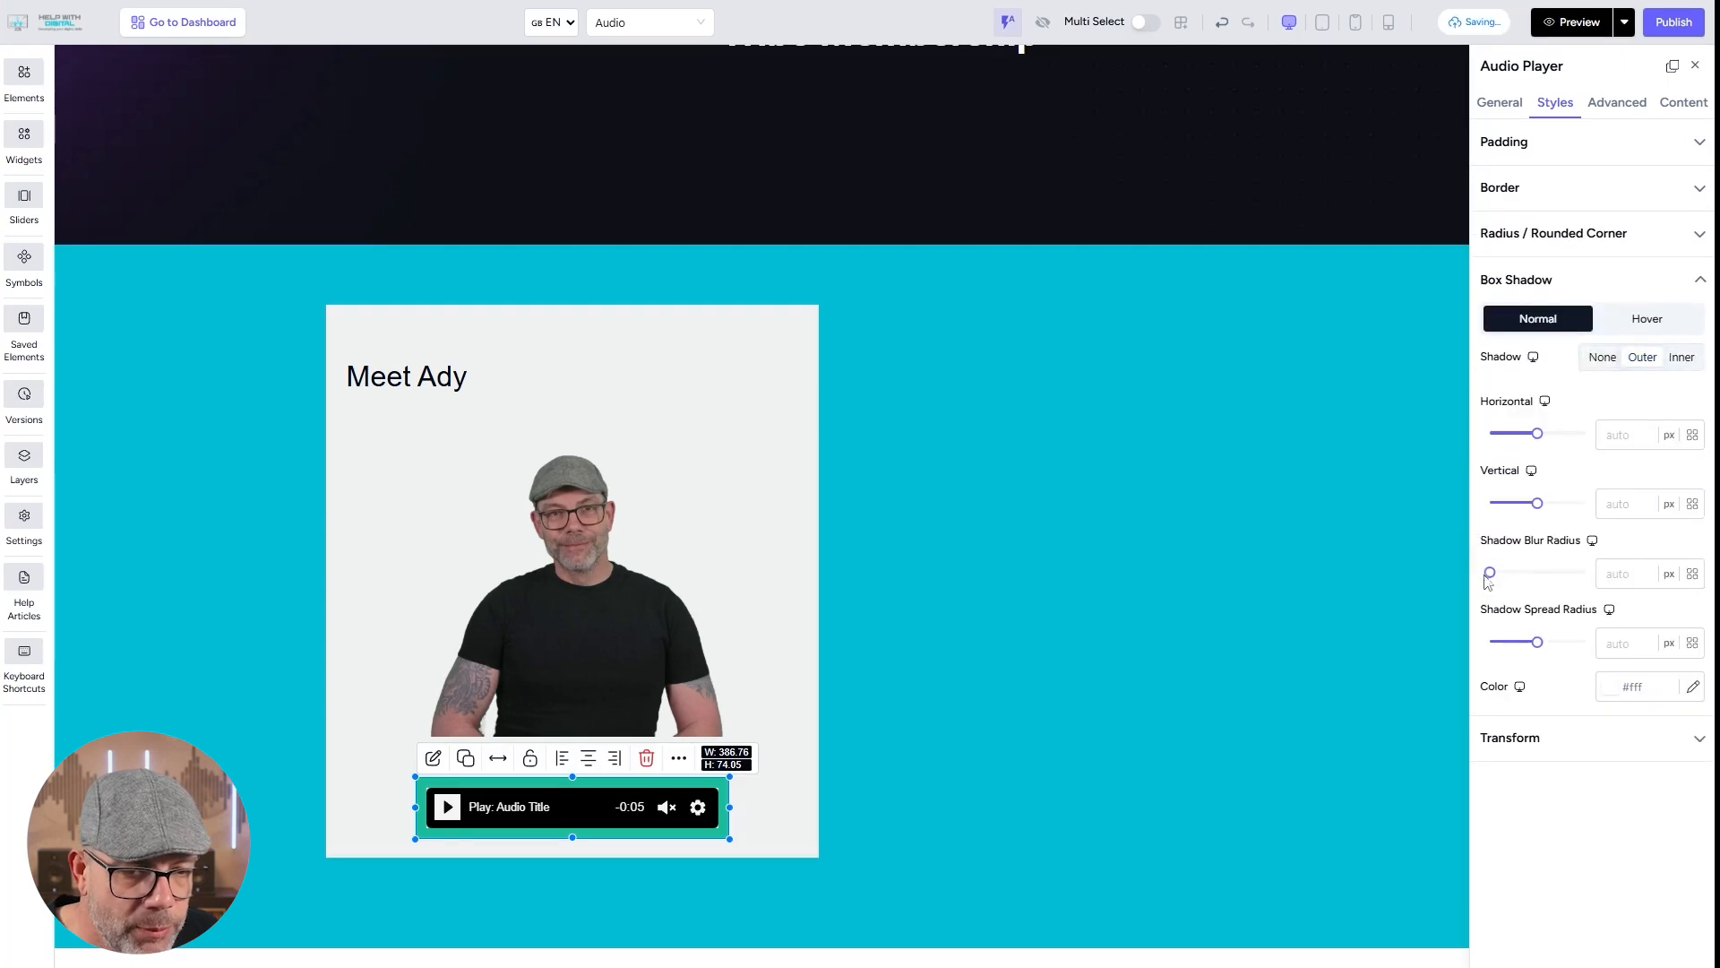
pyautogui.moveTo(1495, 584); pyautogui.dragTo(1515, 584)
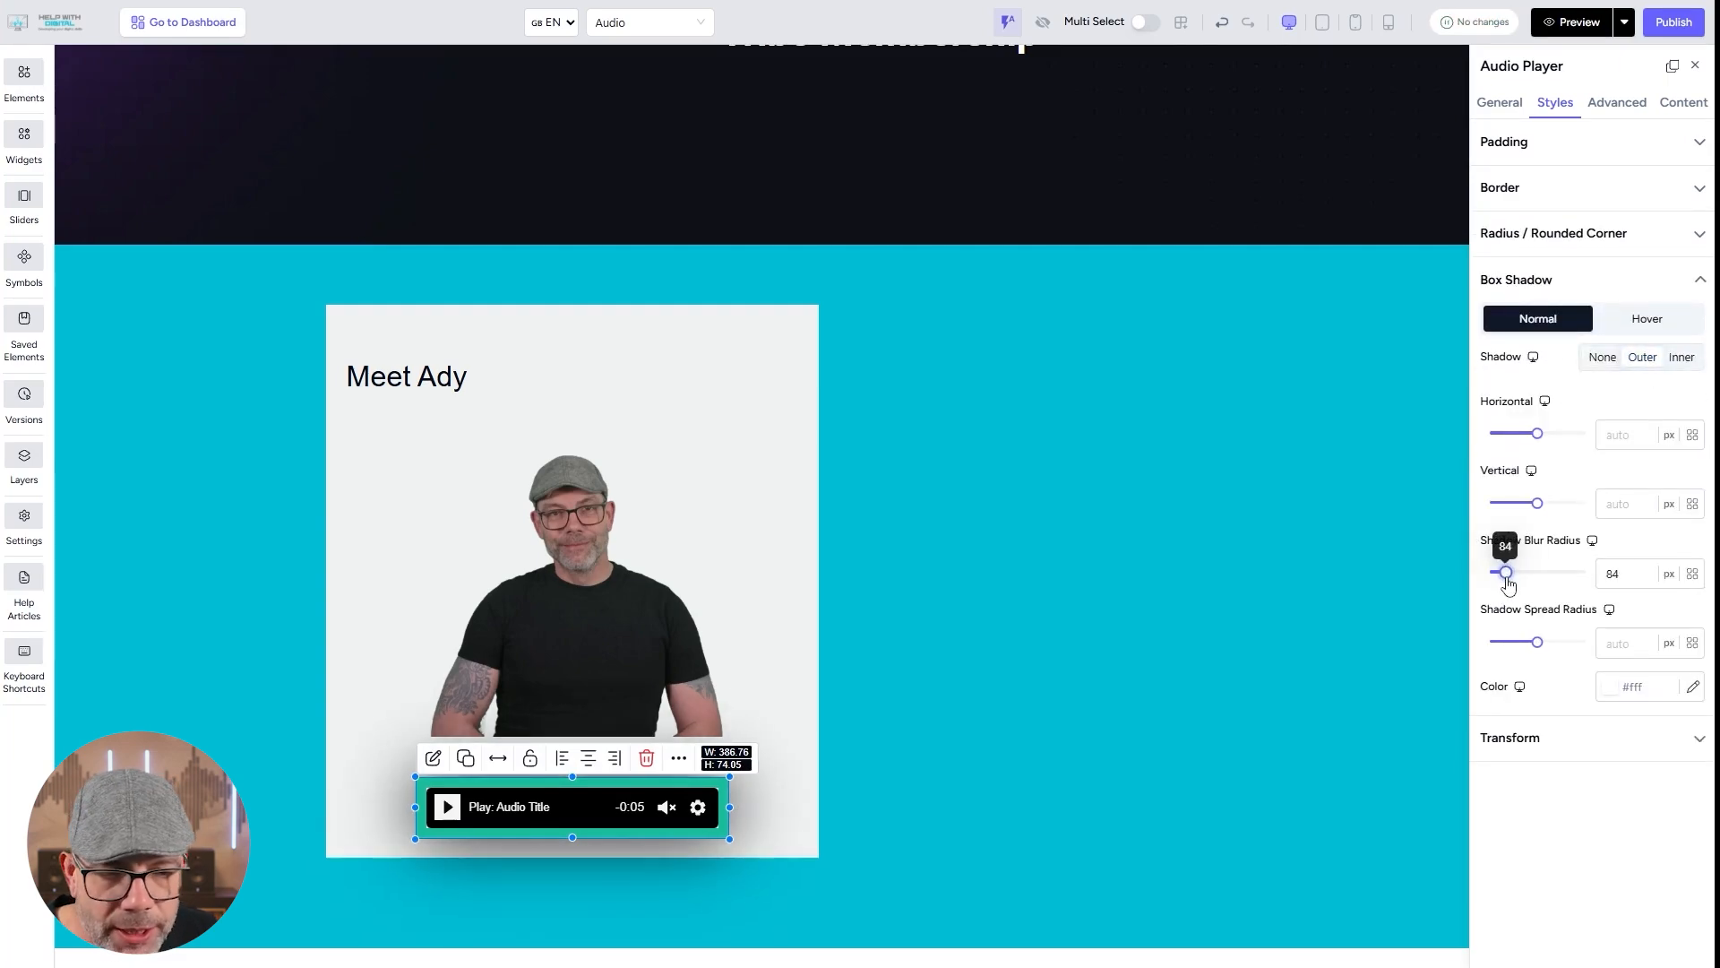
pyautogui.click(1329, 679)
pyautogui.click(1515, 109)
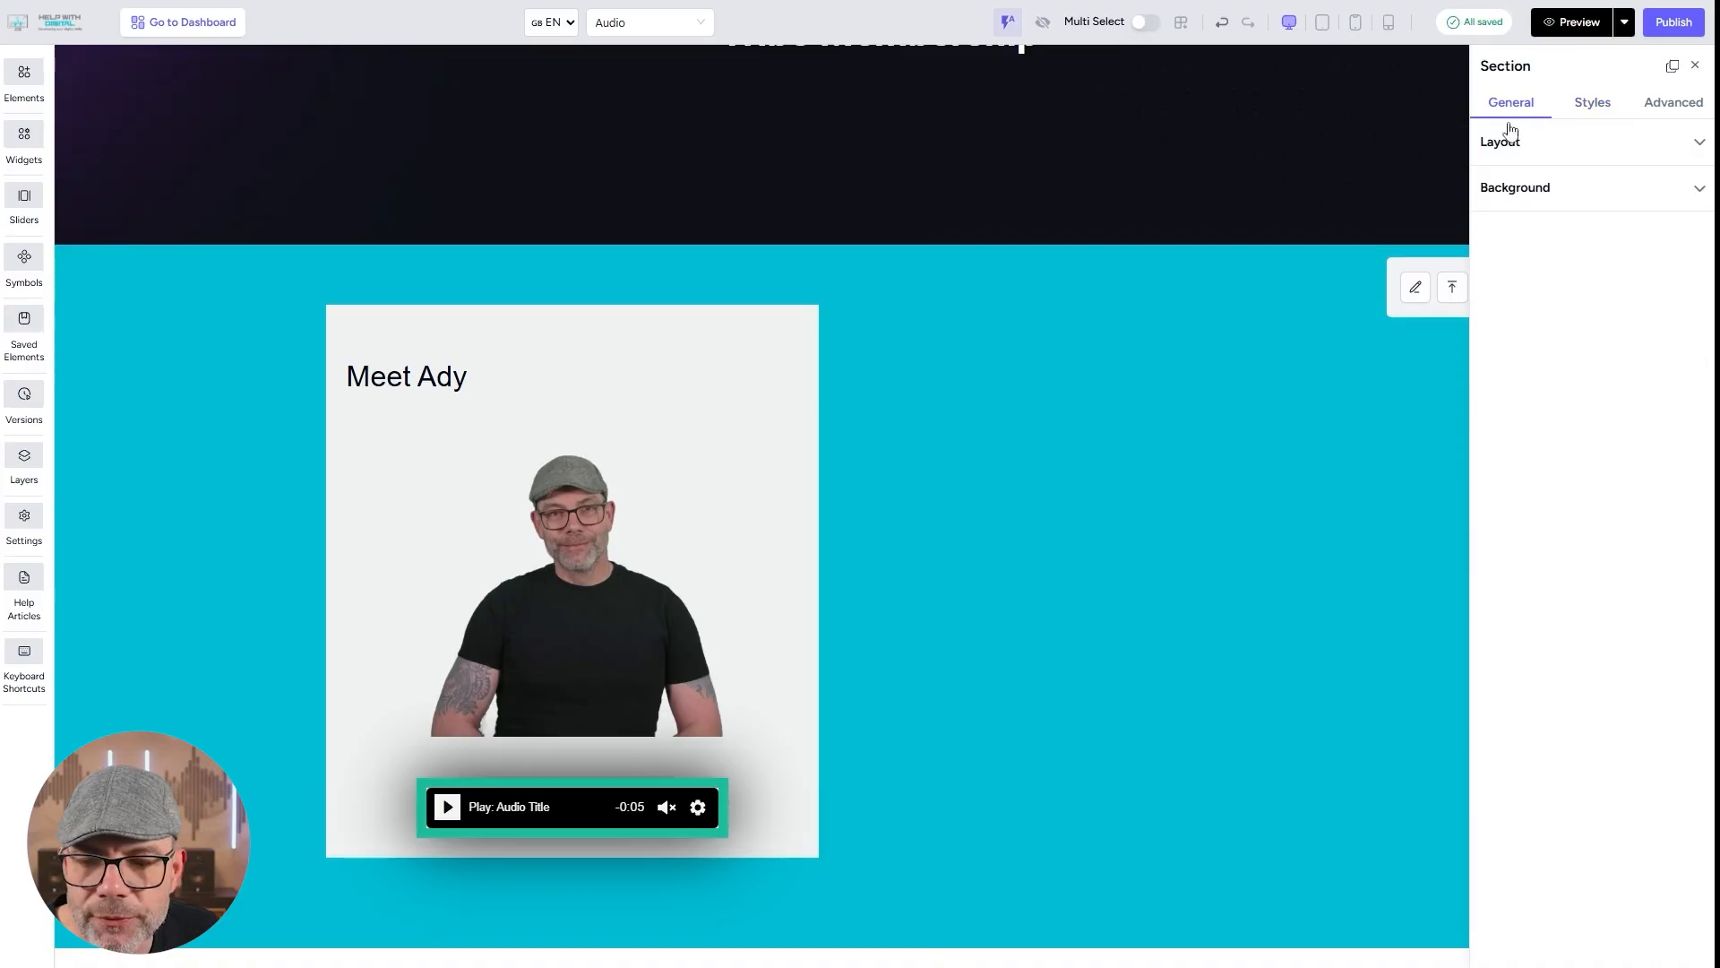
# Publish the Audio page and preview its section with the portrait and audio player.
pyautogui.click(1688, 25)
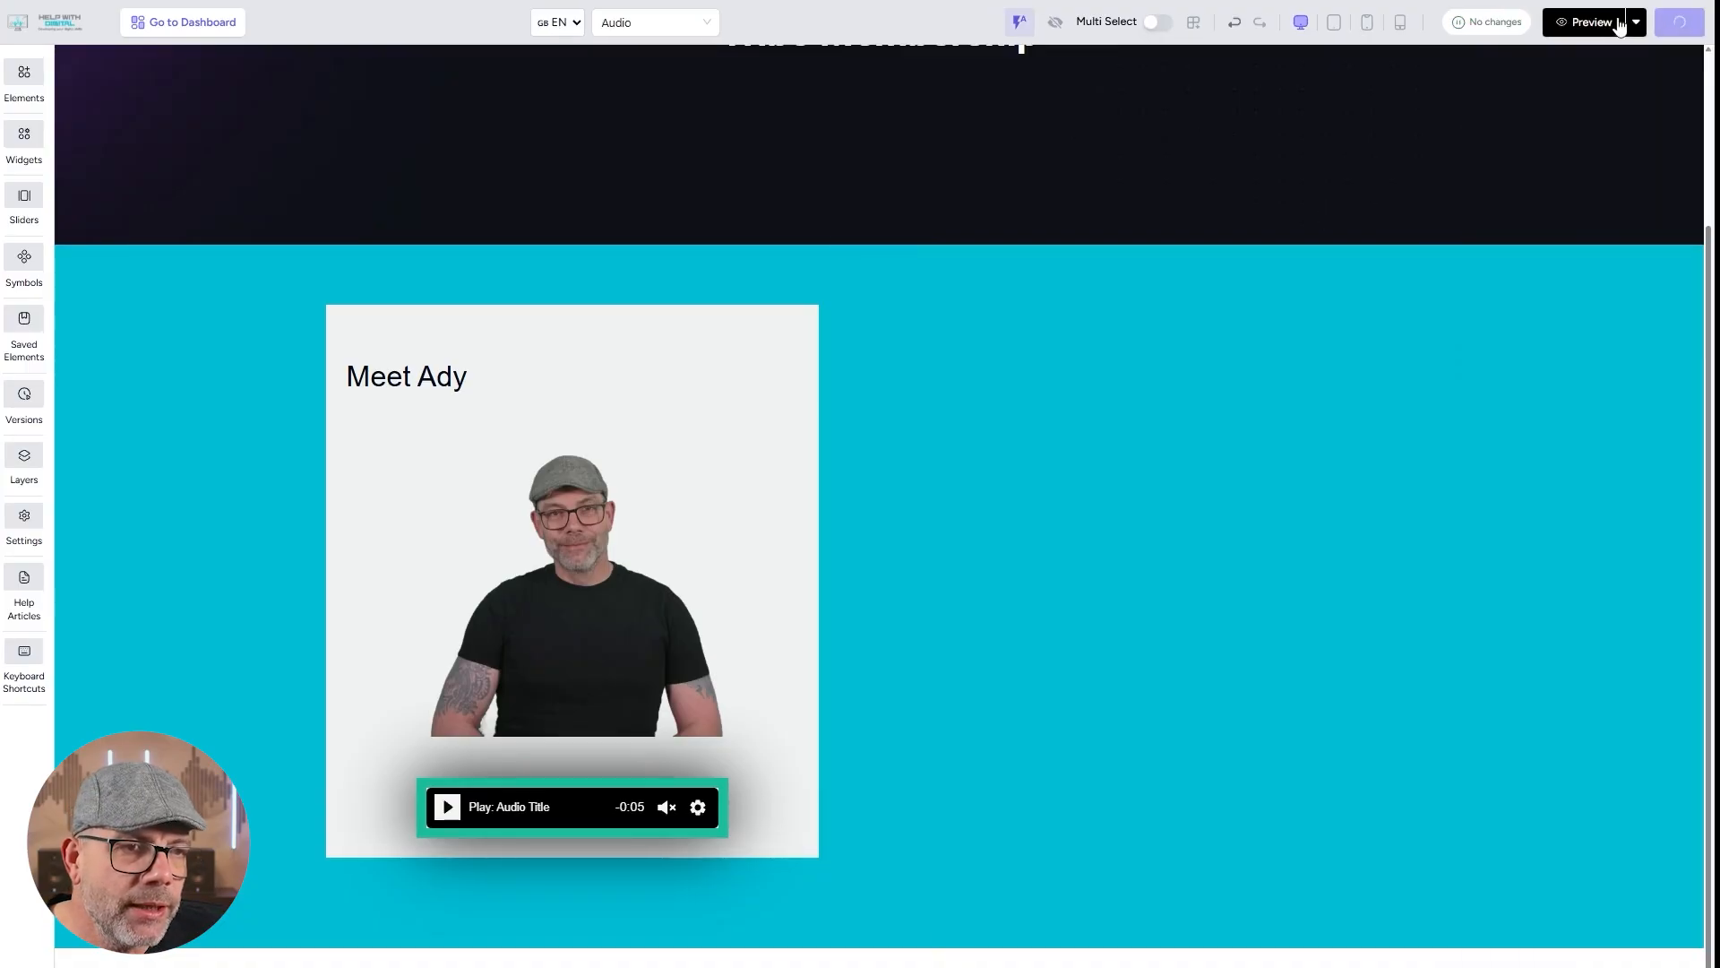
pyautogui.click(1584, 22)
pyautogui.scroll(-5, 1044, 459)
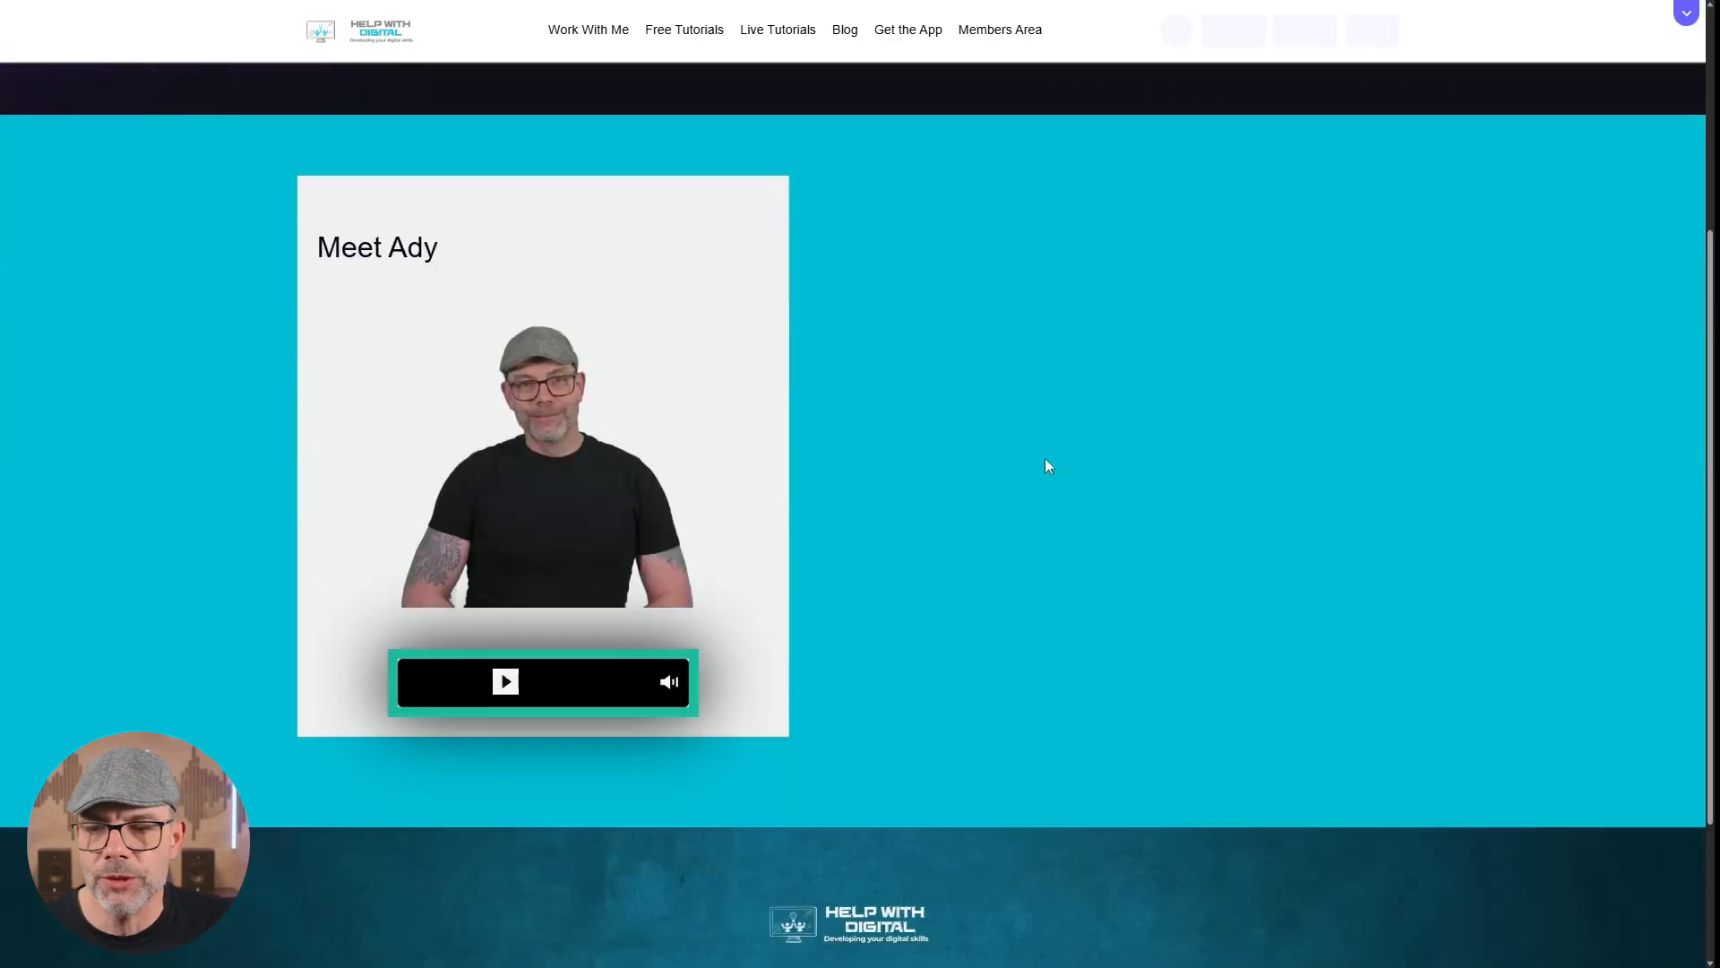